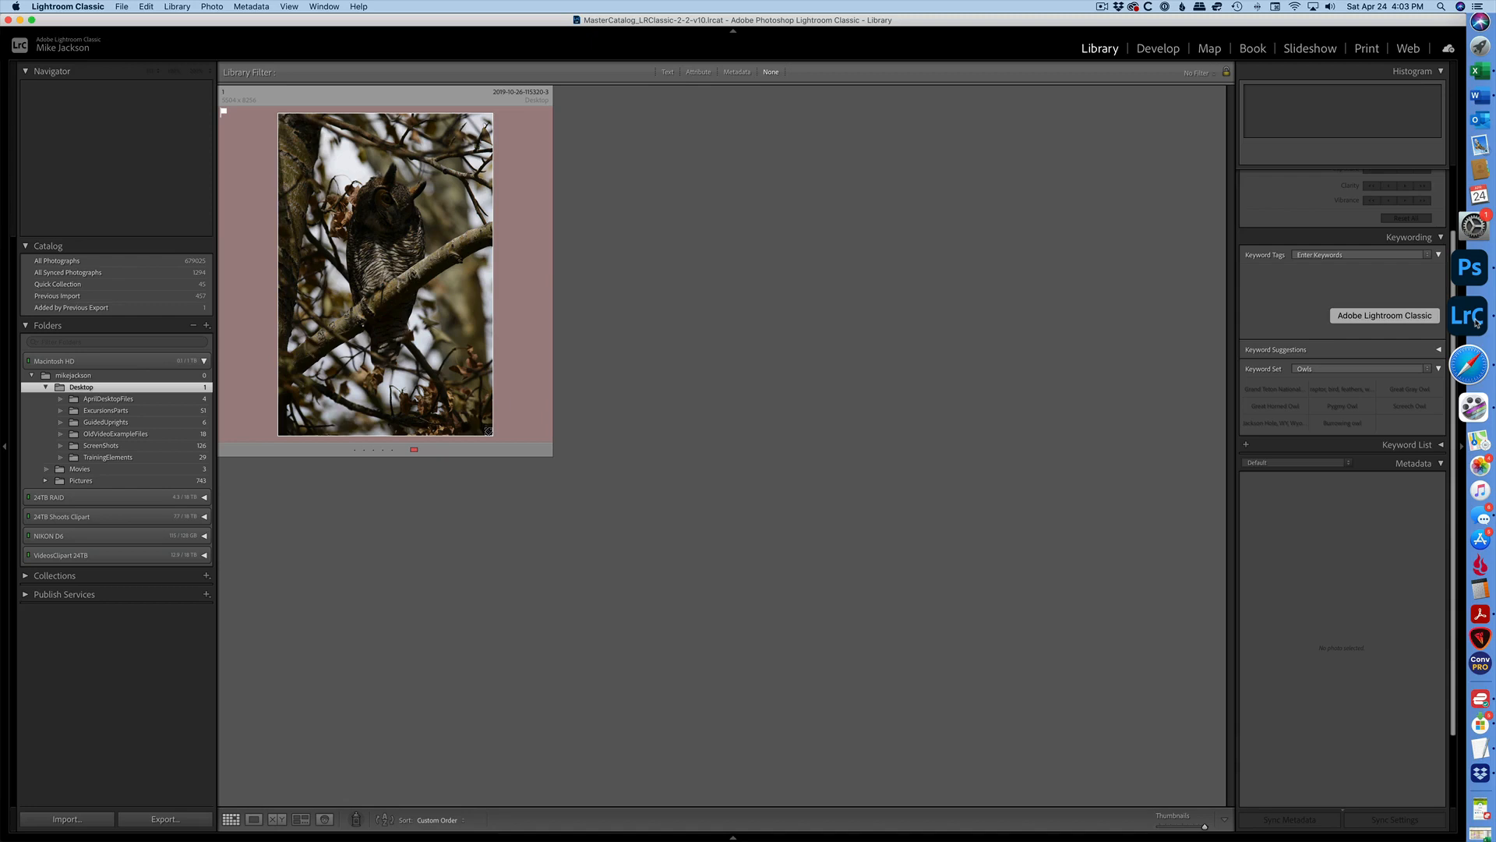
# Create two virtual copies of the owl photo.
pyautogui.click(468, 289)
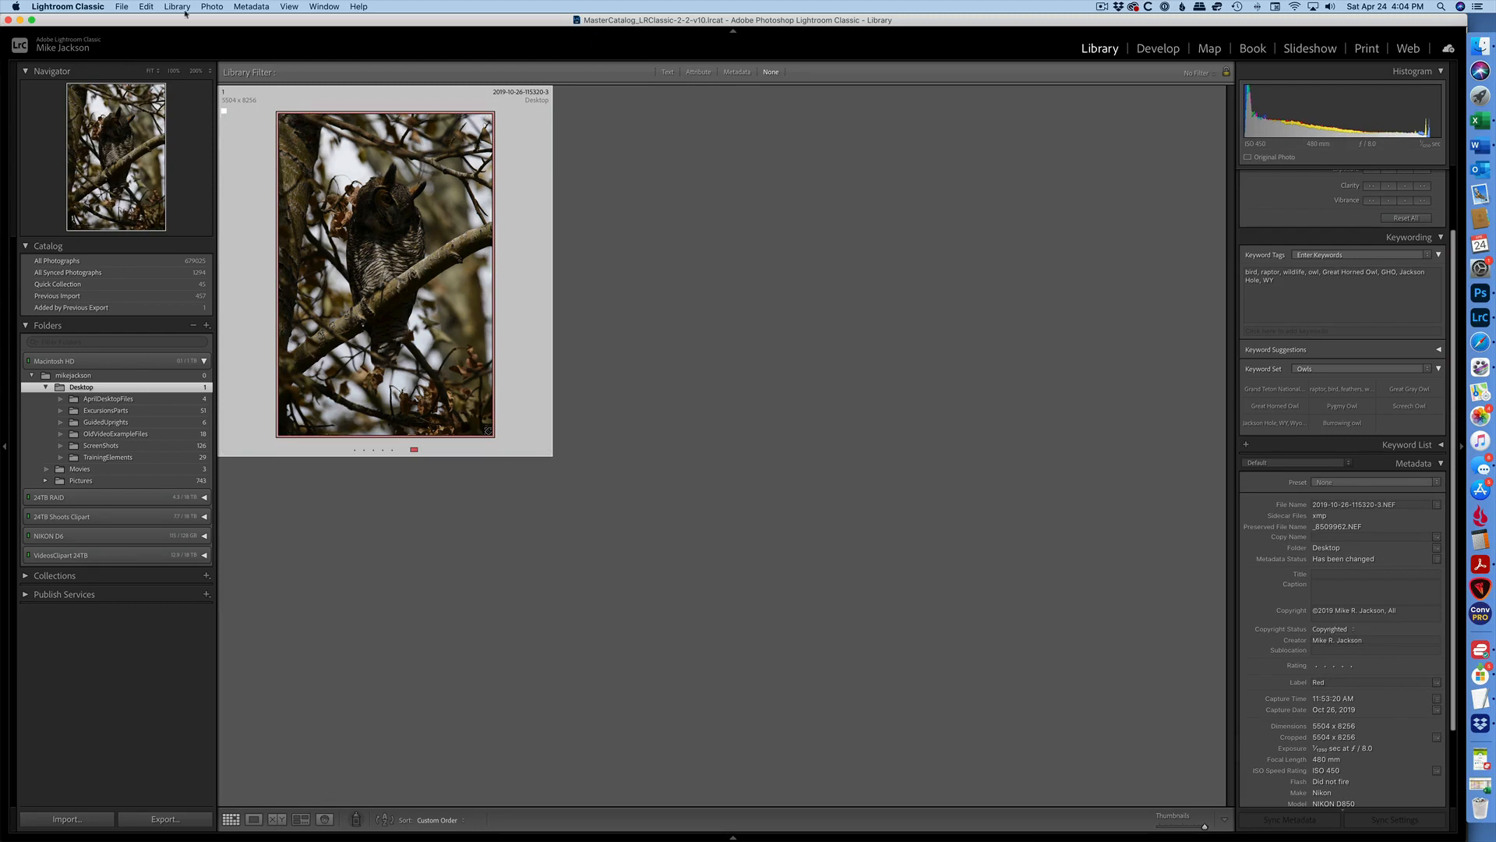
pyautogui.click(212, 7)
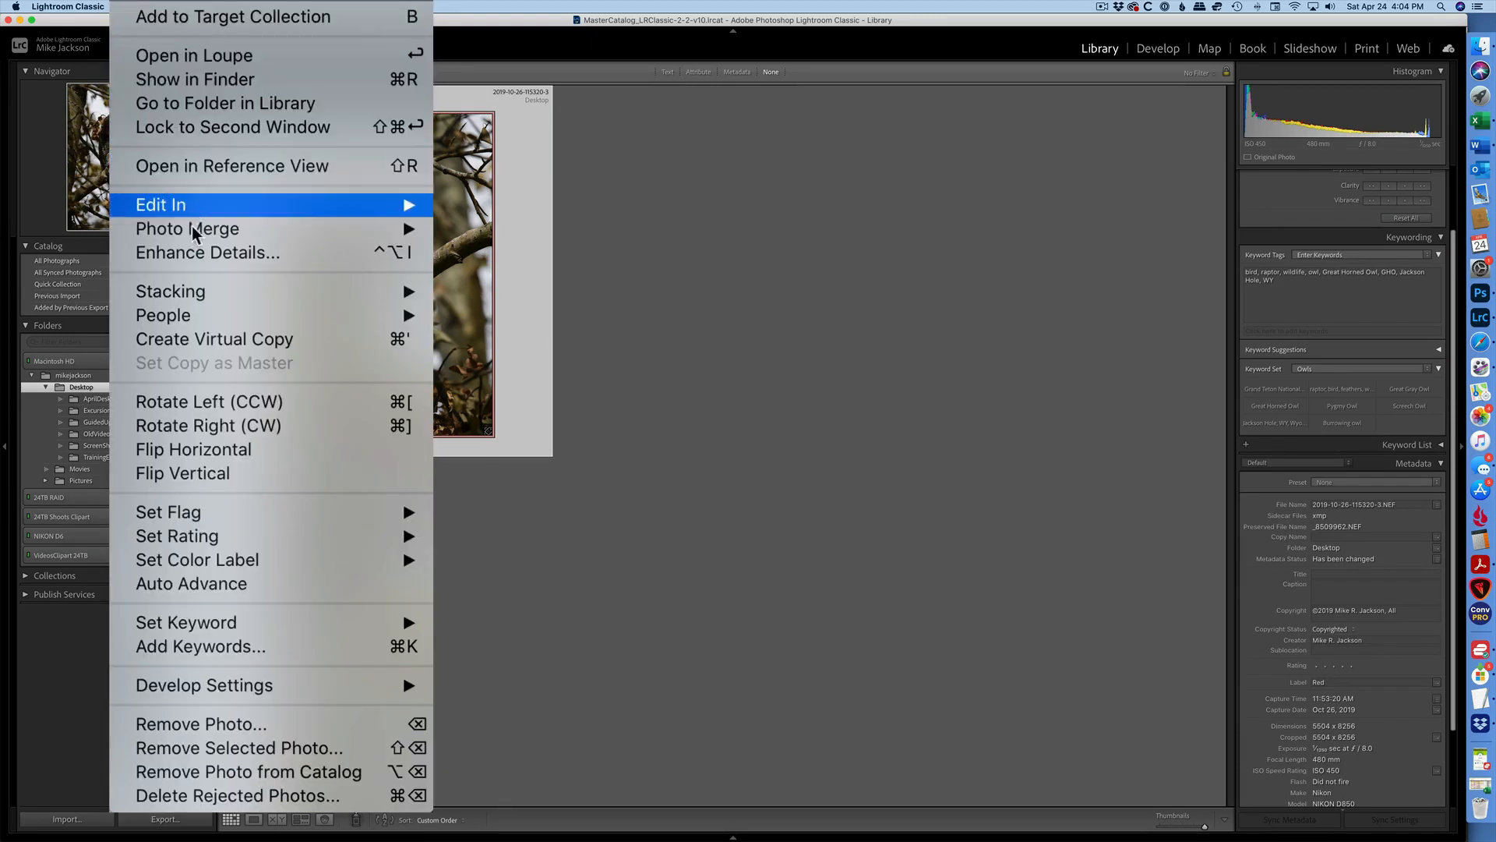
pyautogui.click(255, 343)
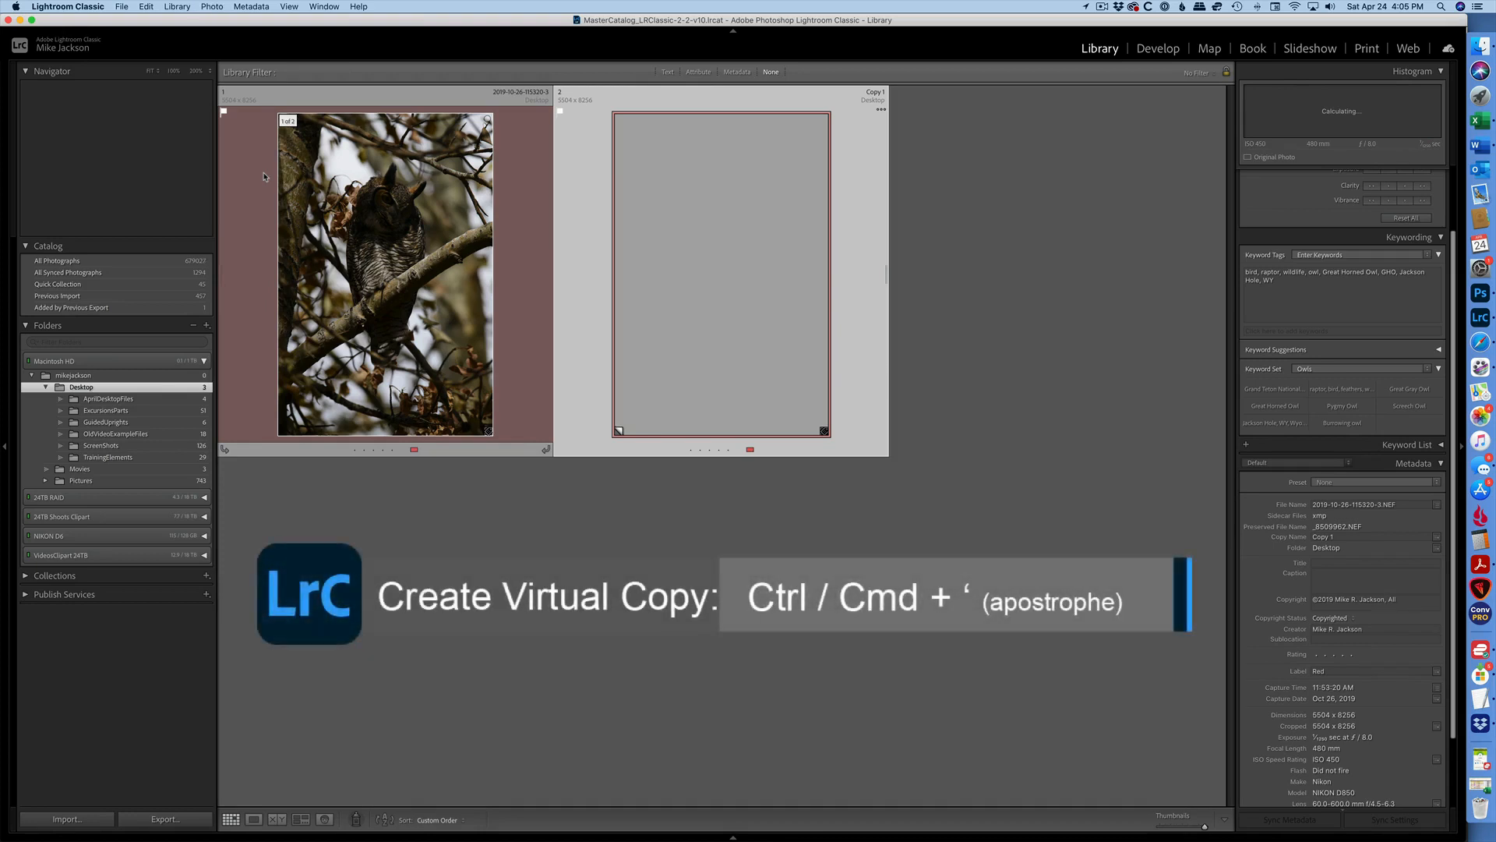
pyautogui.press('super+apostrophe')
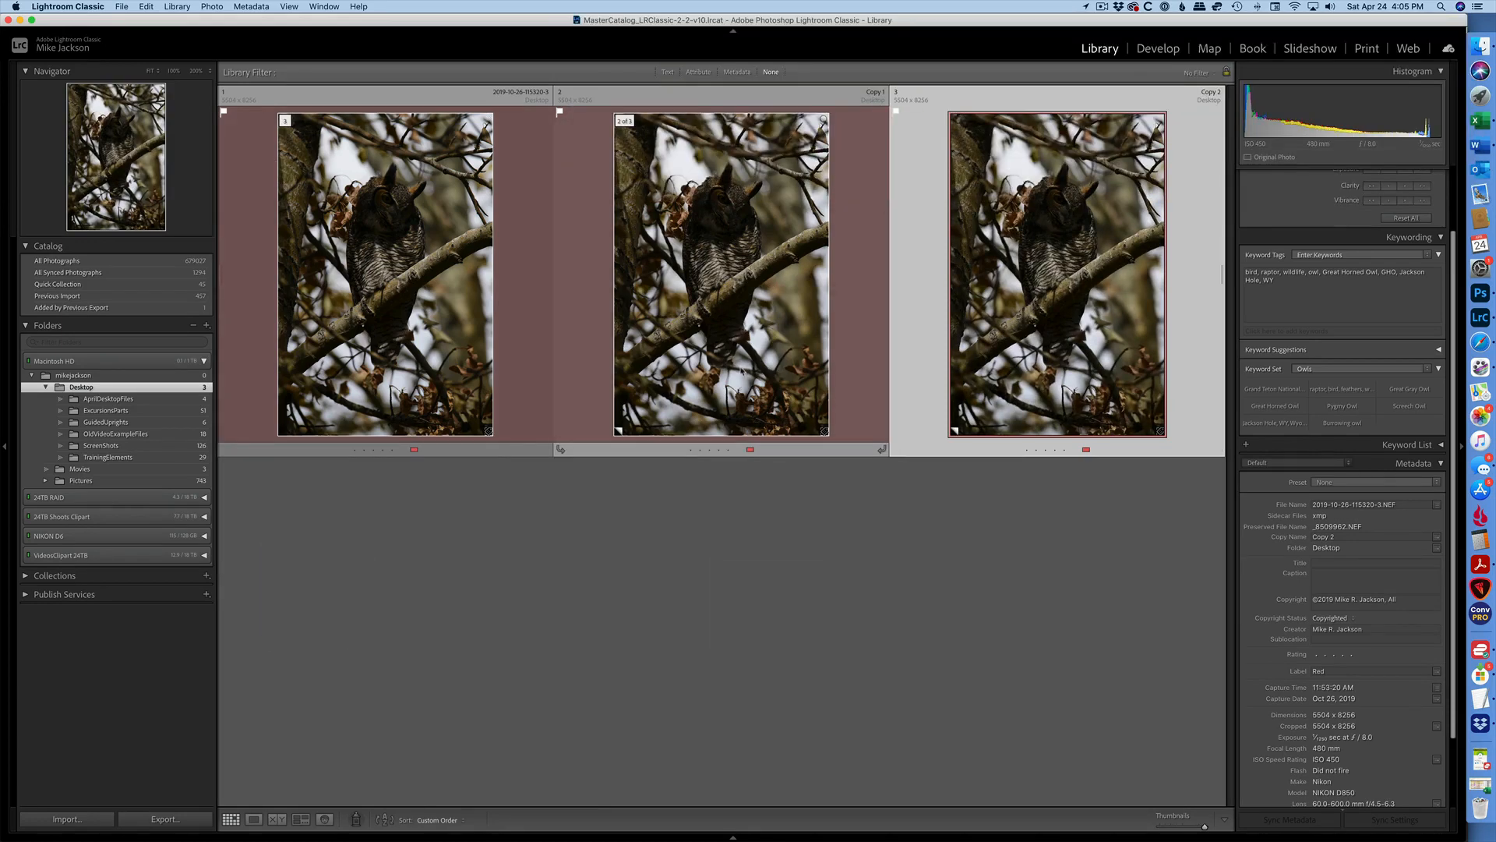
# Brighten the first virtual copy's exposure to about +2.90 in Develop.
pyautogui.click(741, 370)
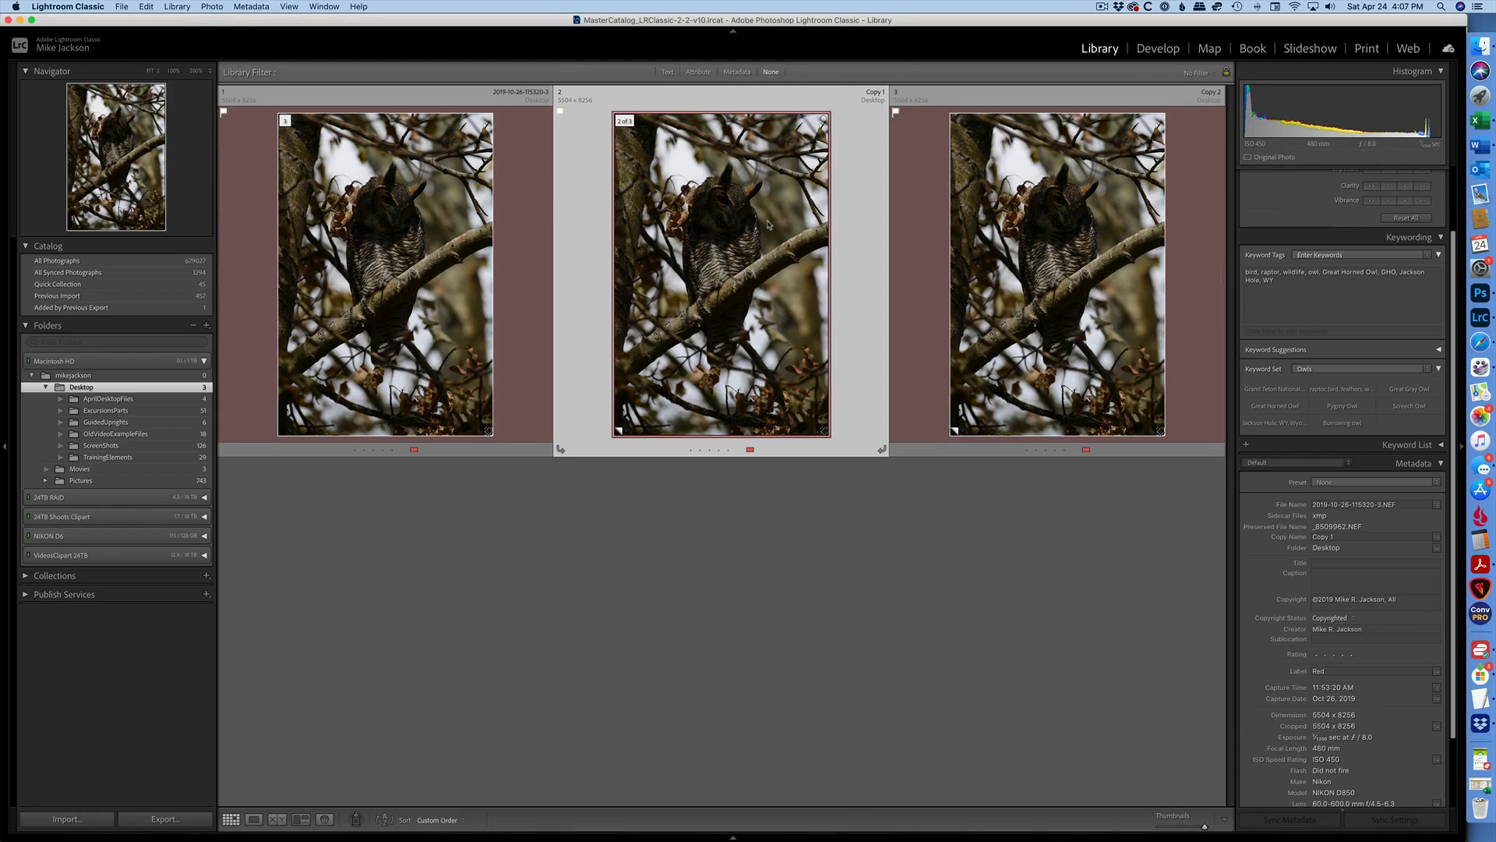
pyautogui.moveTo(767, 224)
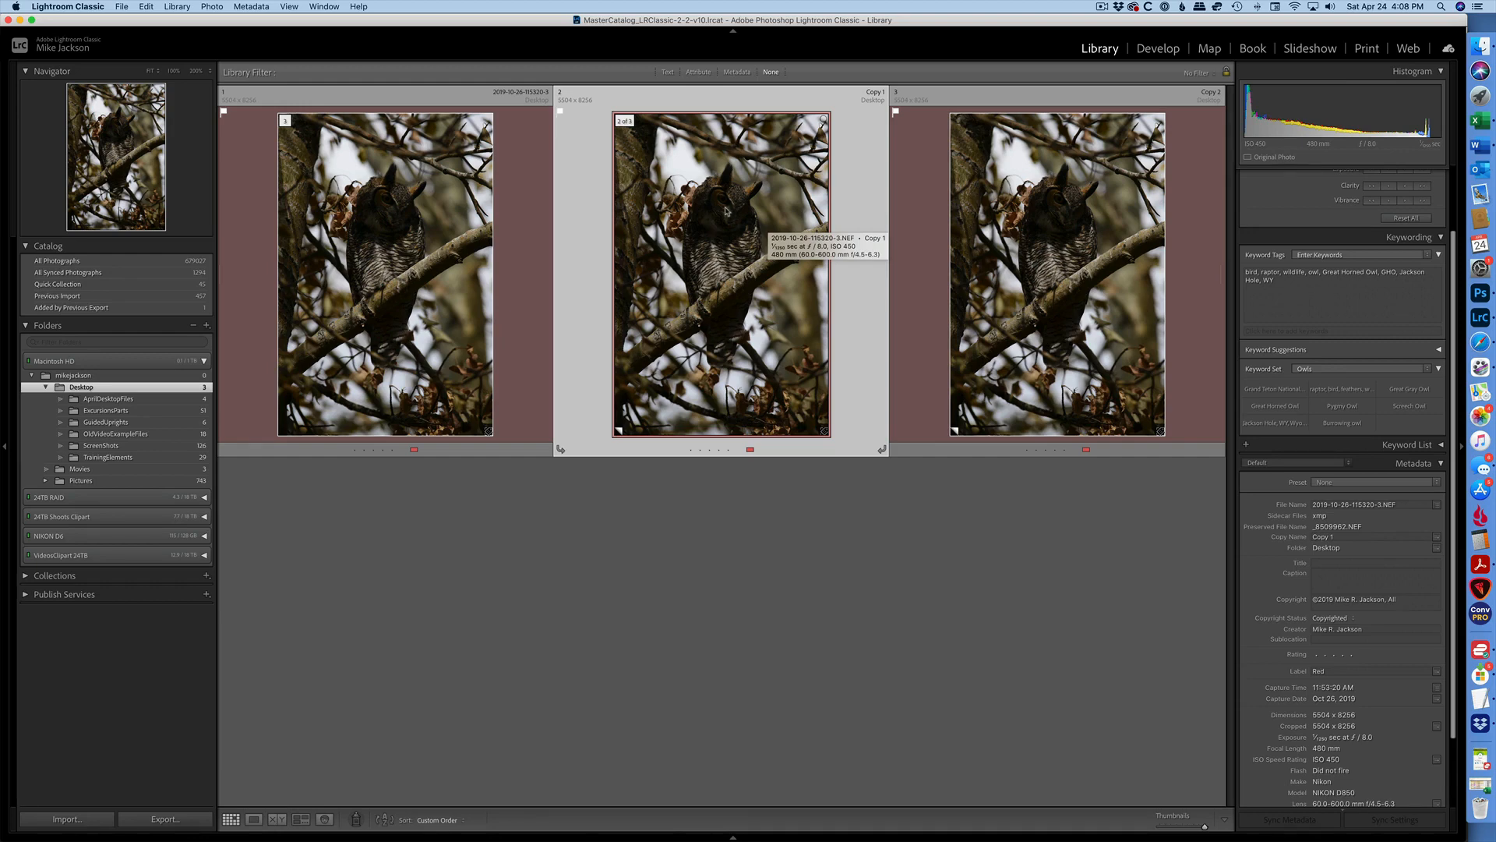
pyautogui.press('d')
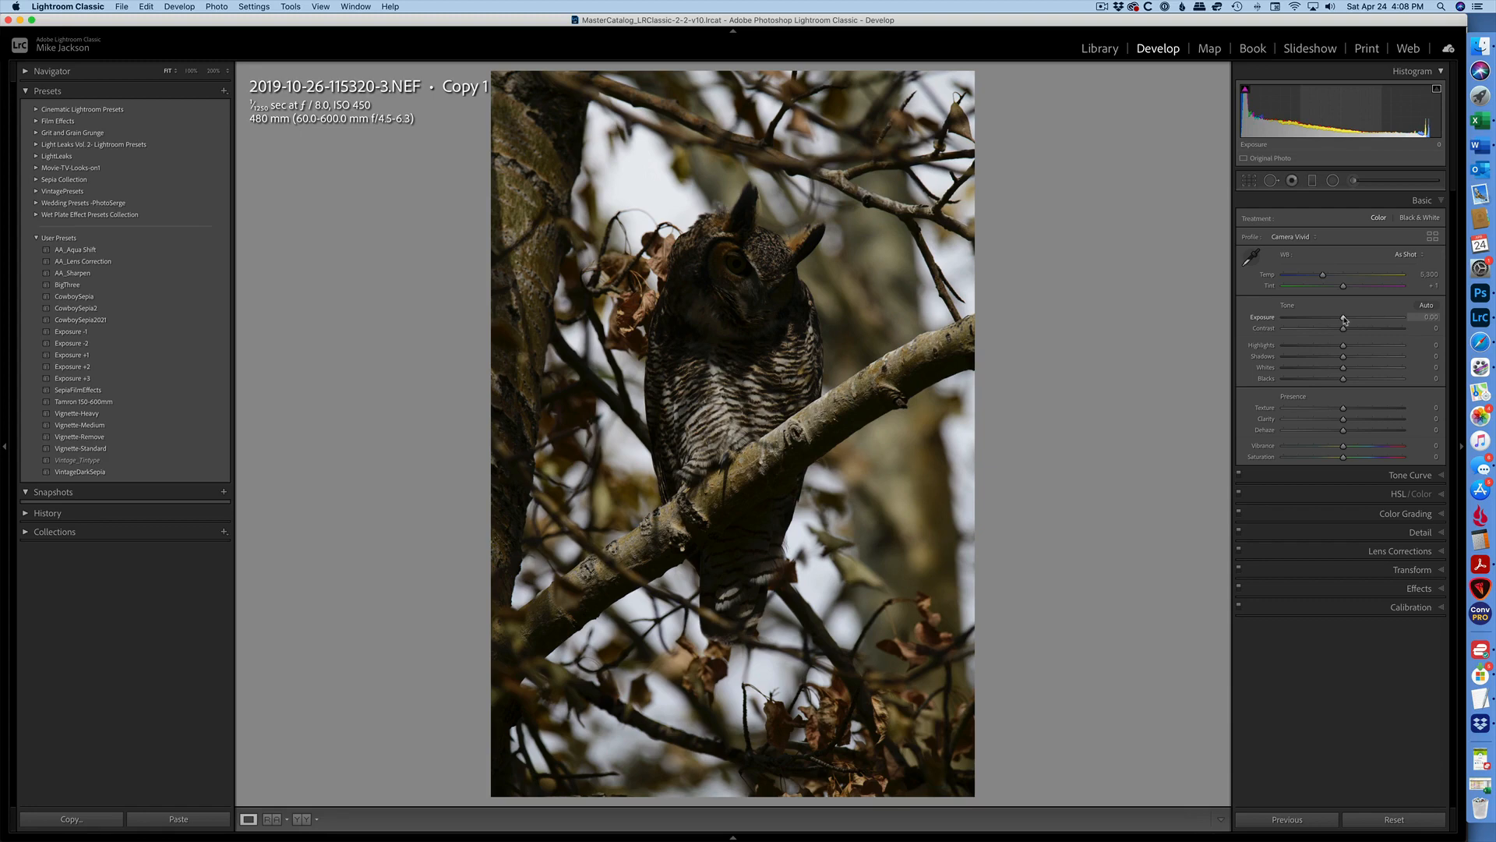
pyautogui.moveTo(1343, 319); pyautogui.dragTo(1379, 321)
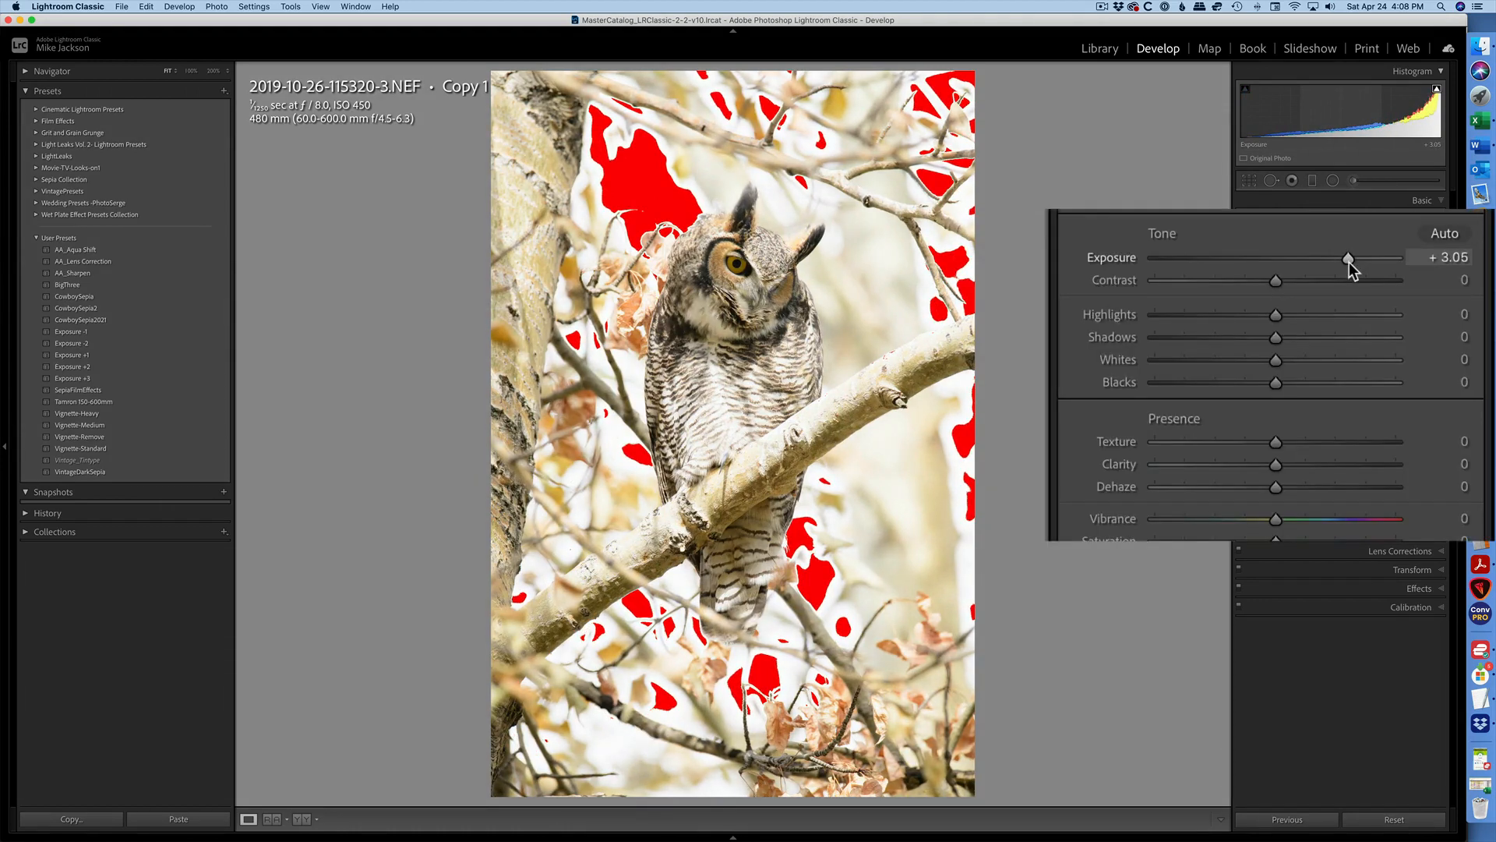
pyautogui.moveTo(1349, 261); pyautogui.dragTo(1347, 262)
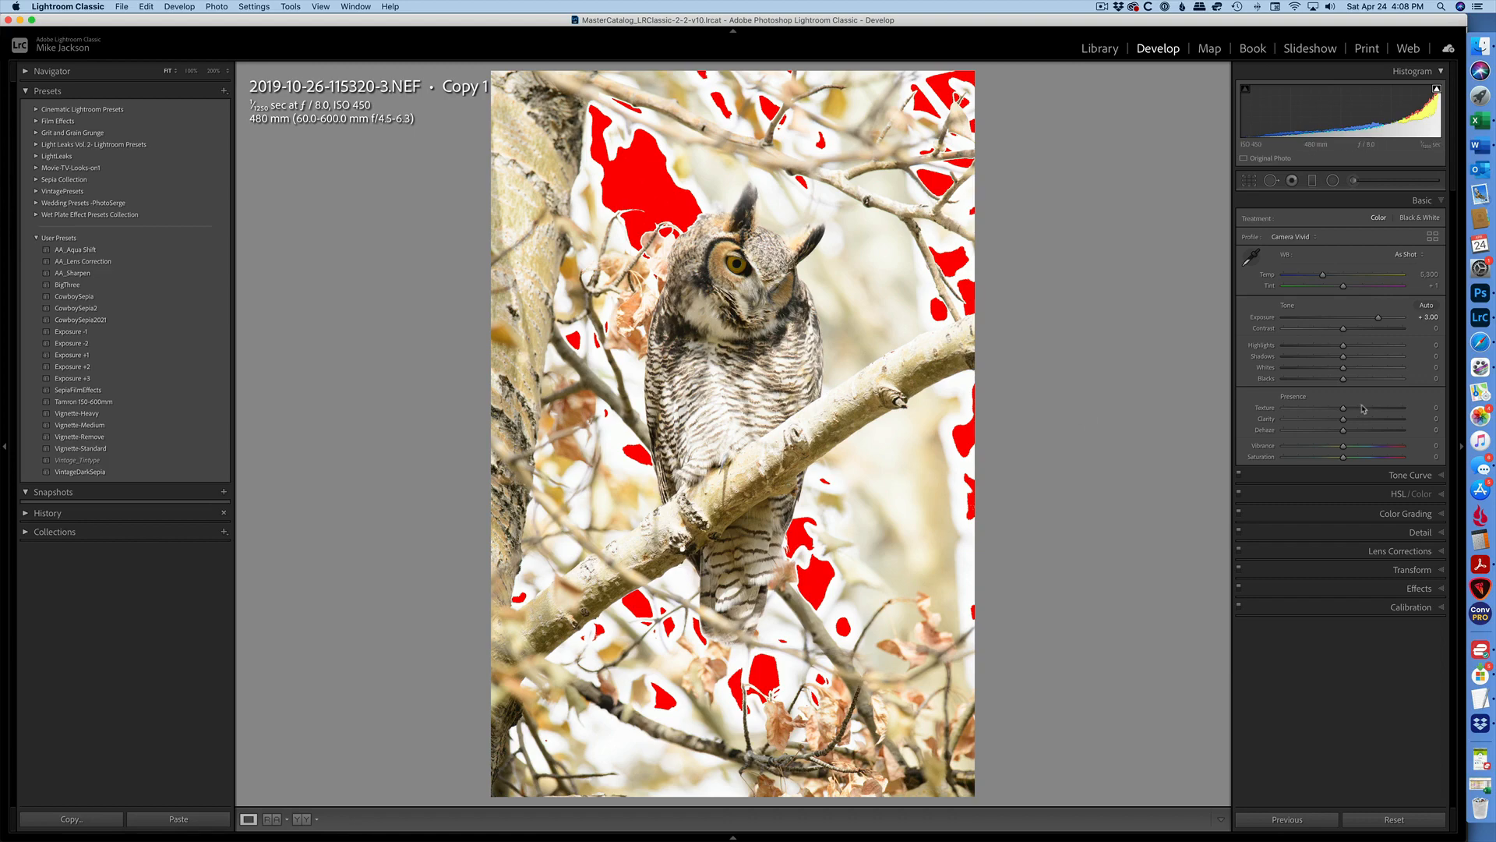
pyautogui.moveTo(1380, 318)
pyautogui.mouseDown()
pyautogui.moveTo(1392, 323)
pyautogui.moveTo(1366, 328)
pyautogui.mouseUp()
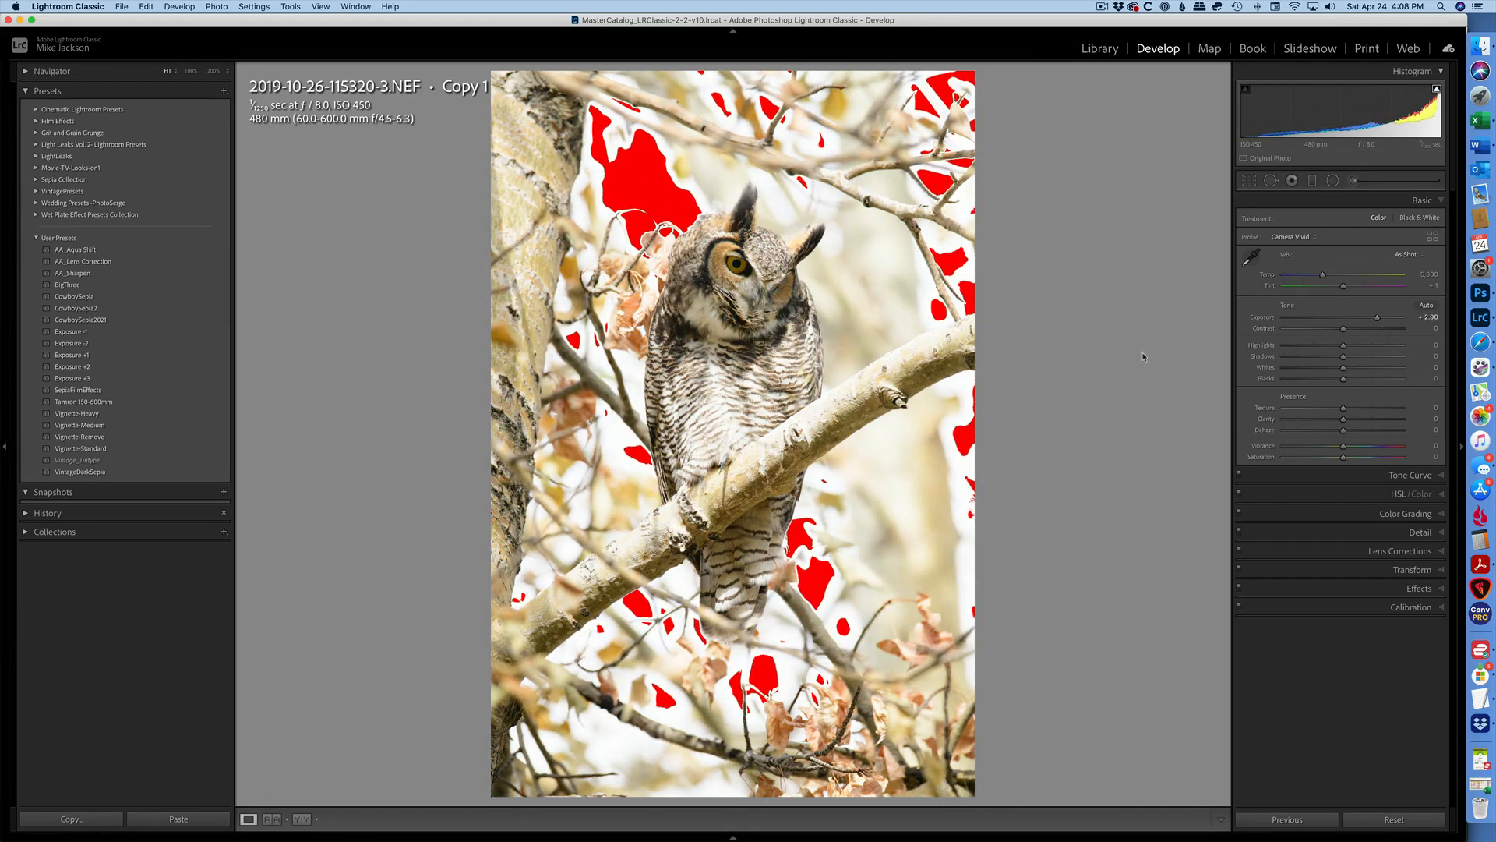
pyautogui.press('g')
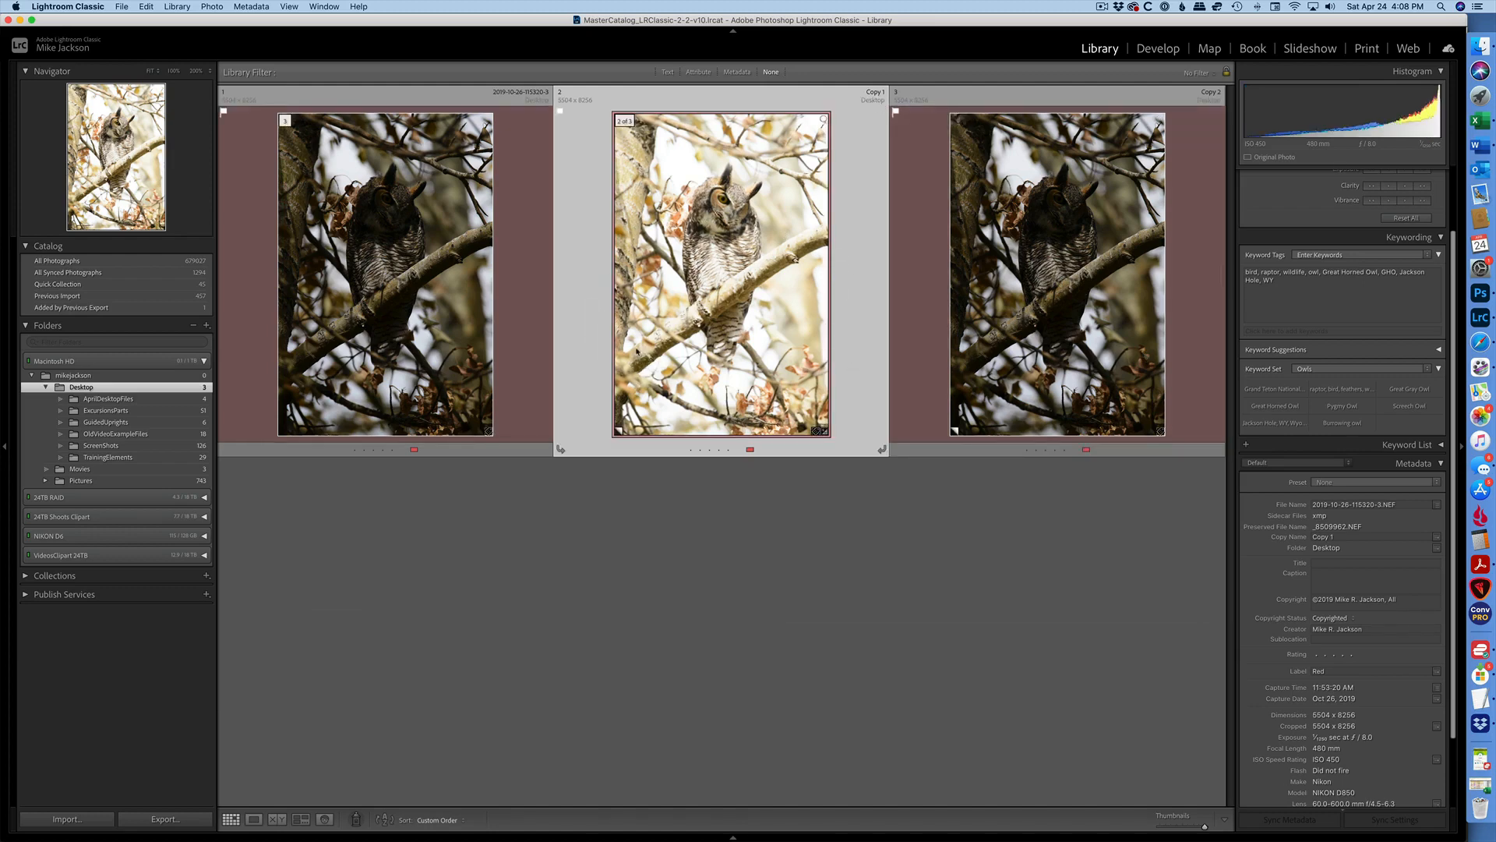
# Darken the second virtual copy's exposure to -1.00 in Develop.
pyautogui.click(1095, 273)
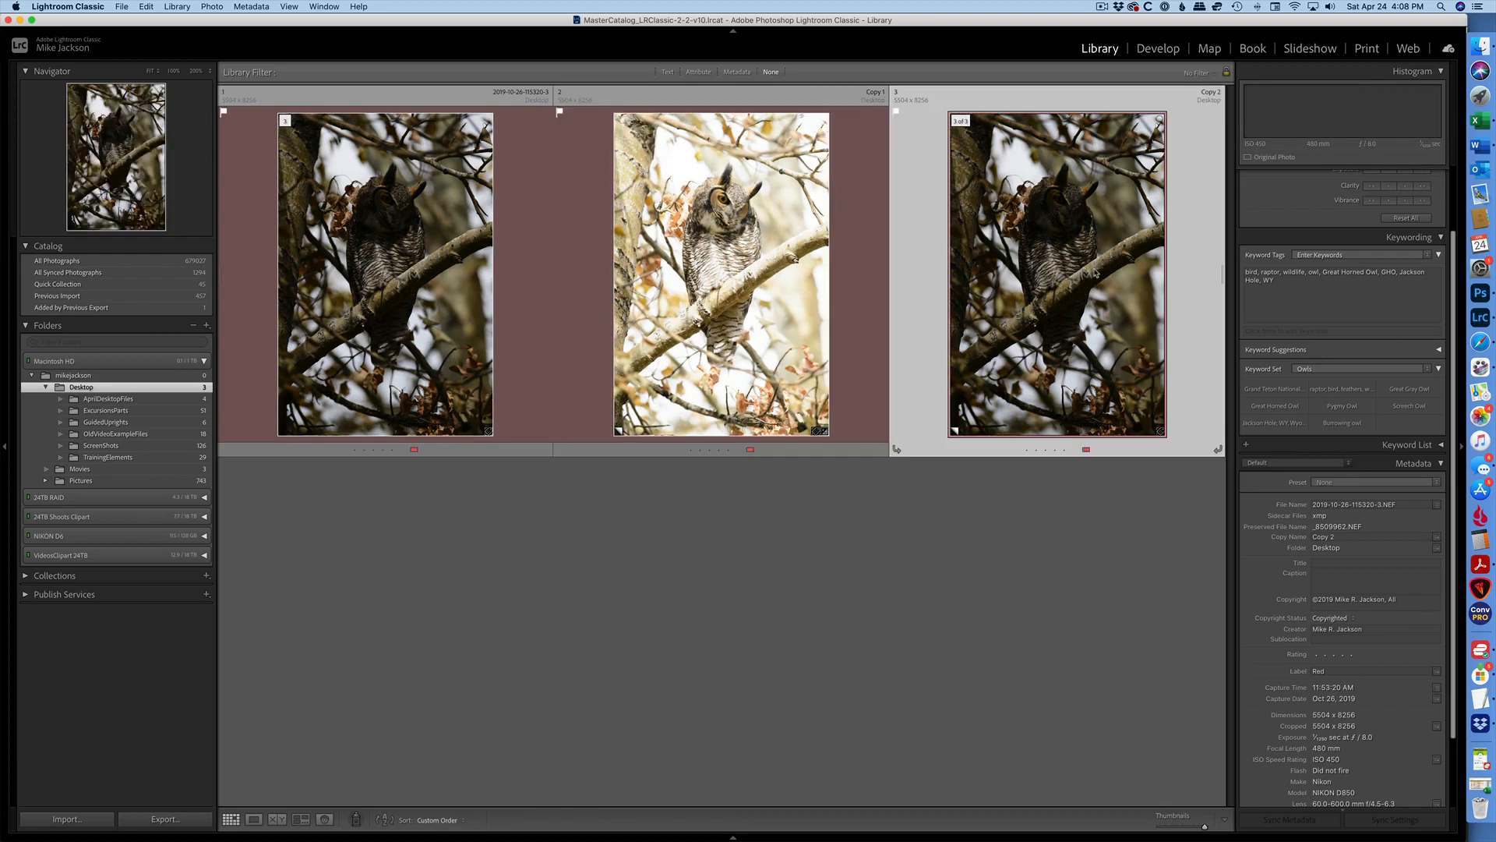
pyautogui.press('d')
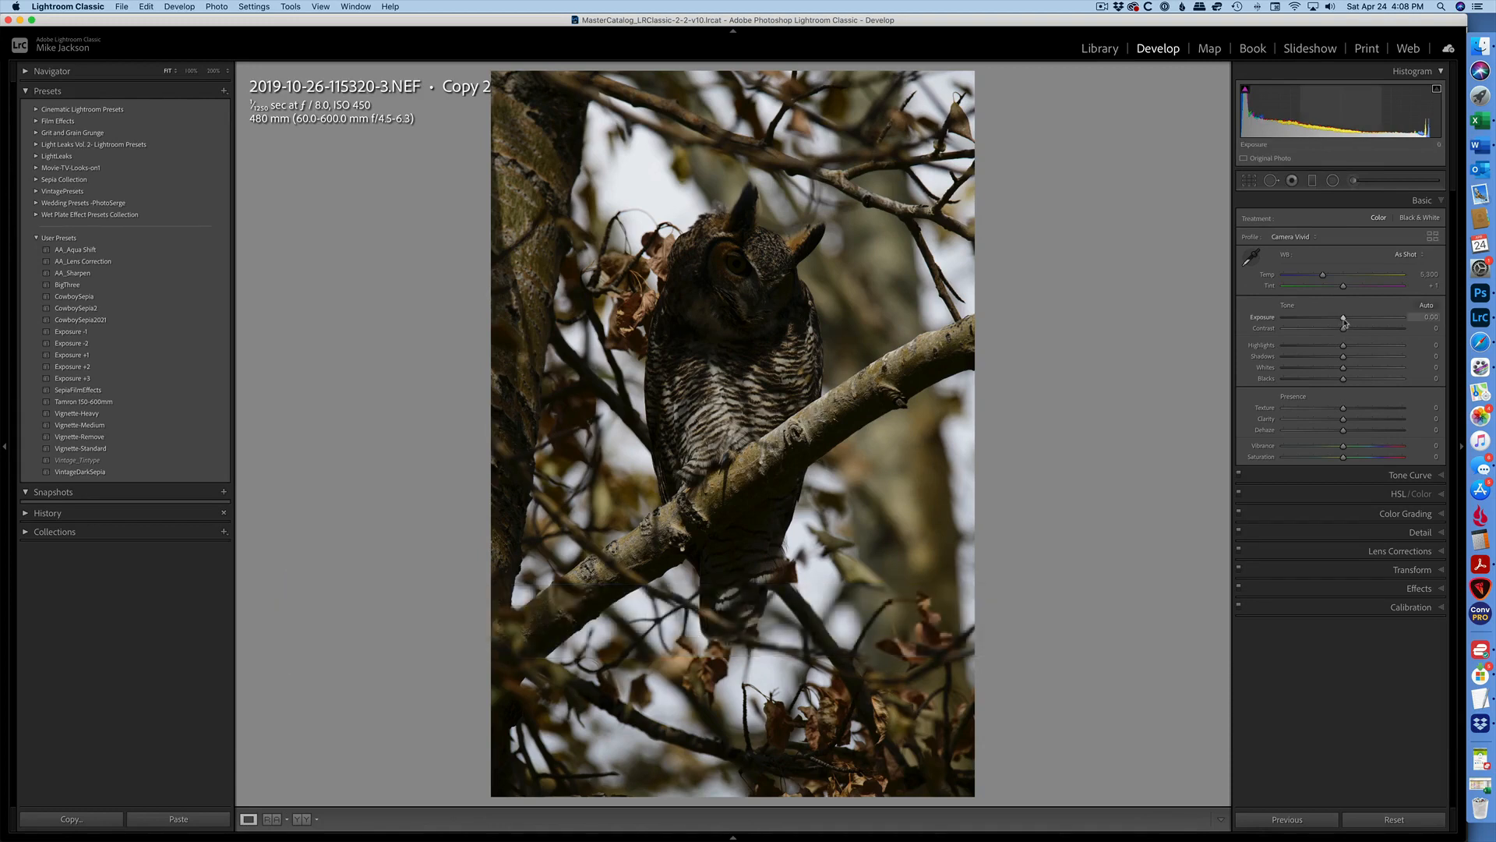
pyautogui.moveTo(1297, 300); pyautogui.dragTo(1272, 297)
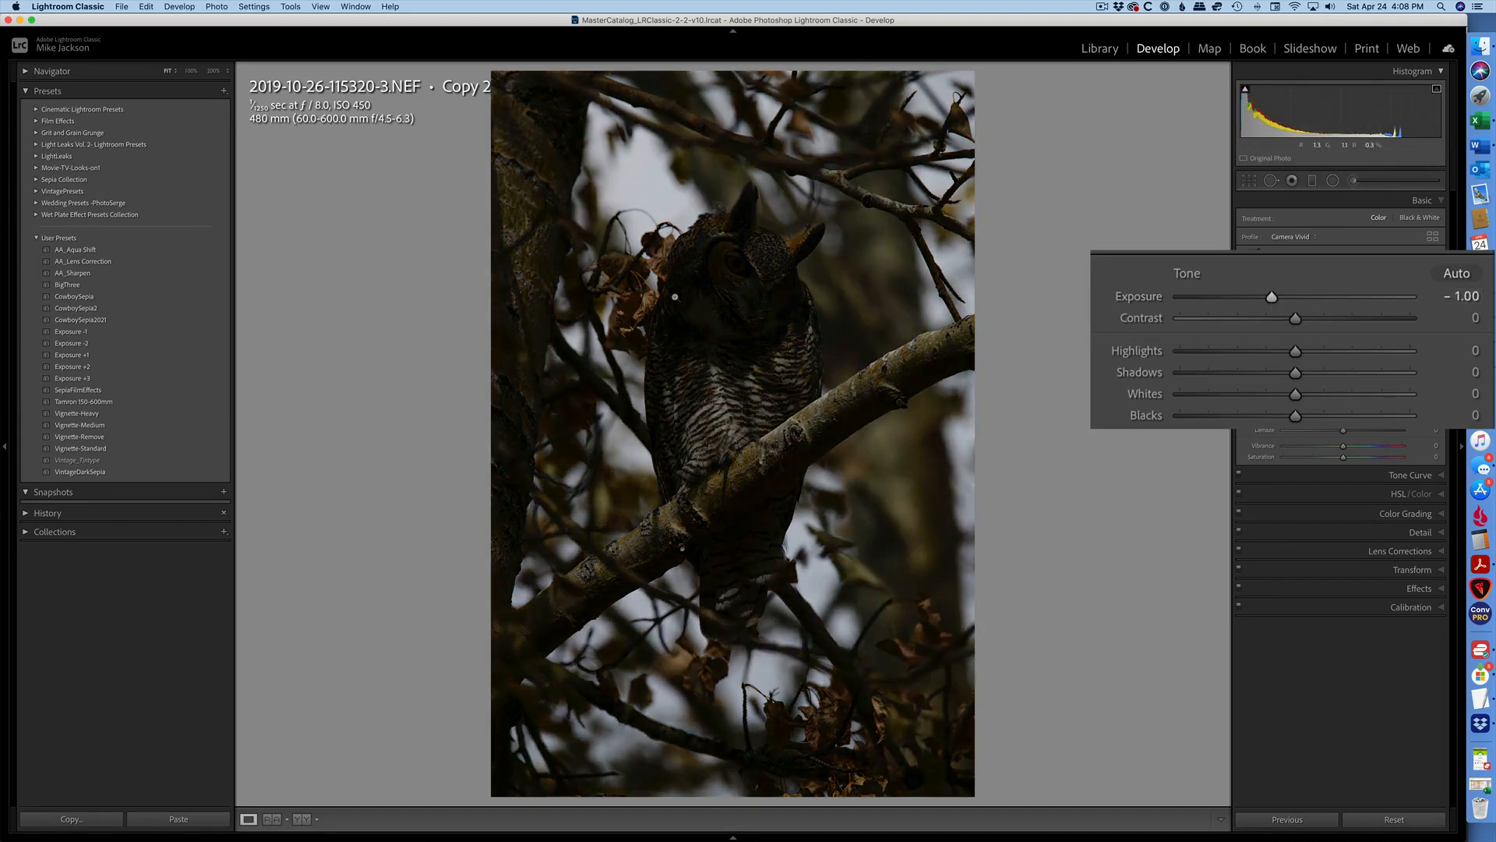
pyautogui.press('g')
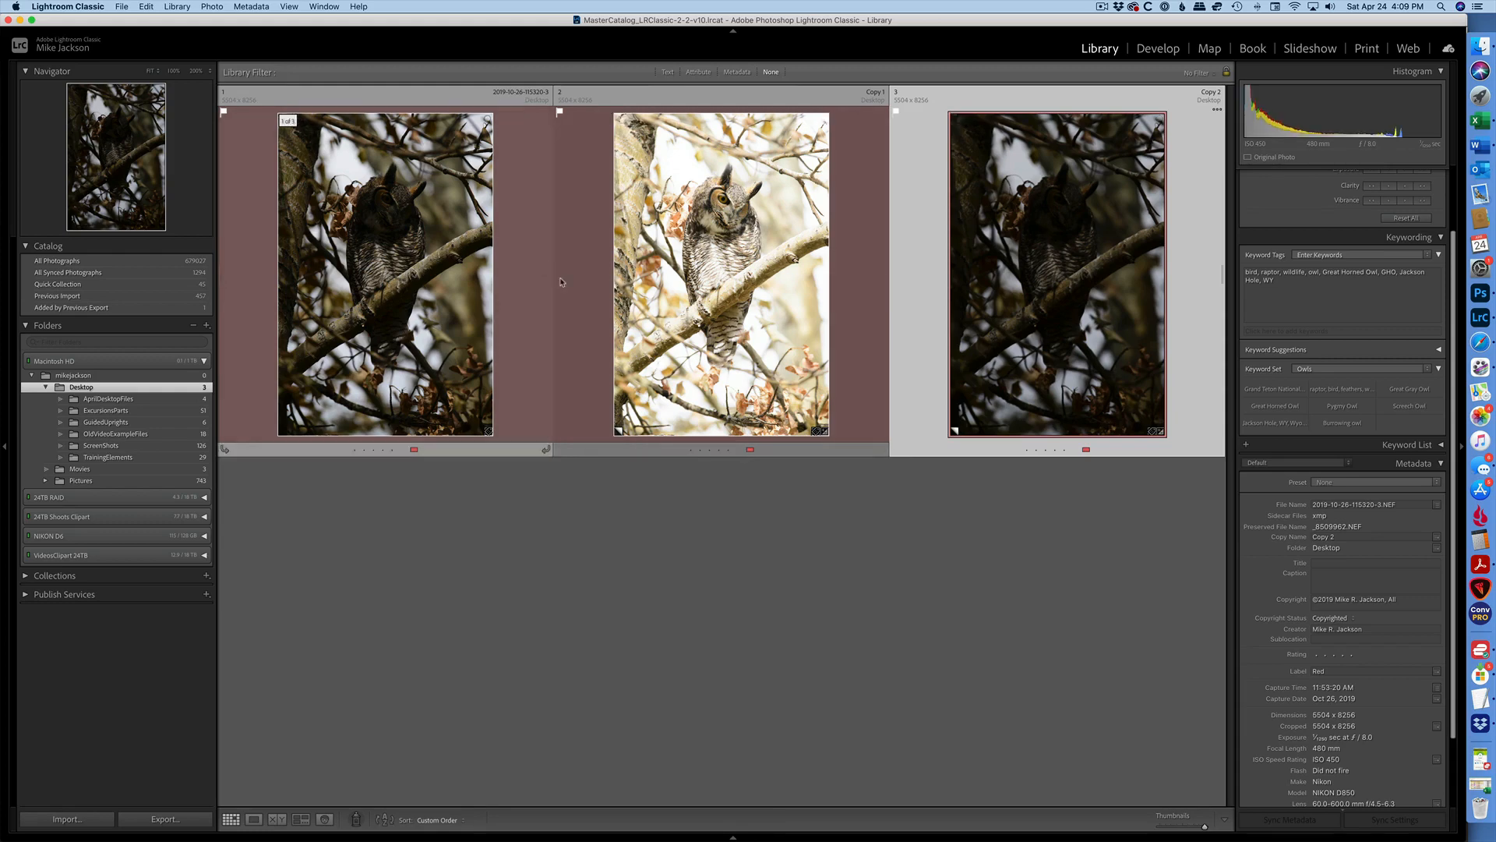
# Select all three photos and merge them to HDR with Deghost Amount set to None.
pyautogui.click(409, 292)
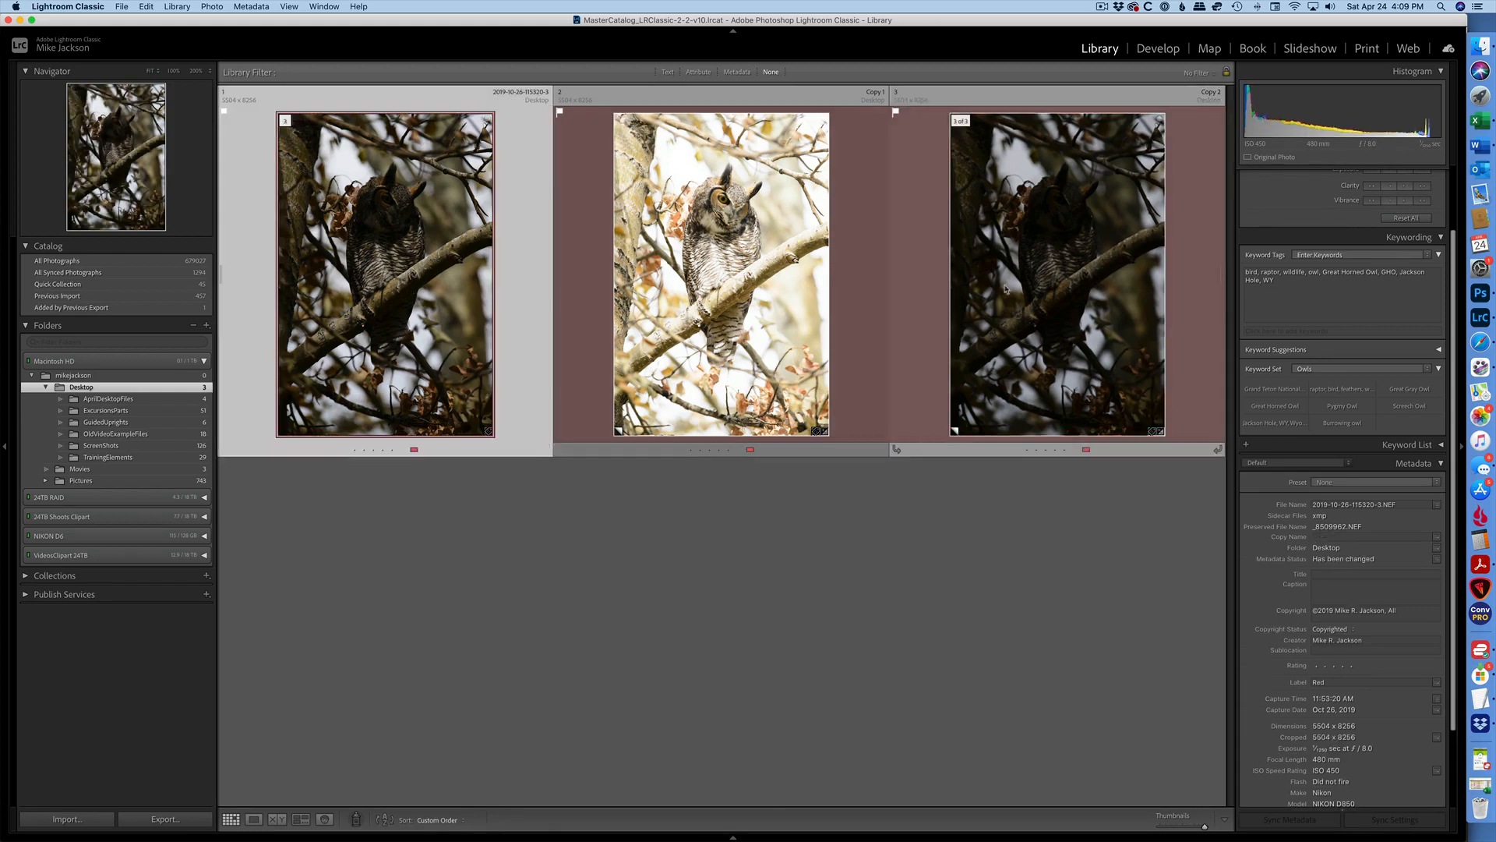
pyautogui.keyDown('shift'); pyautogui.click(1015, 290); pyautogui.keyUp('shift')
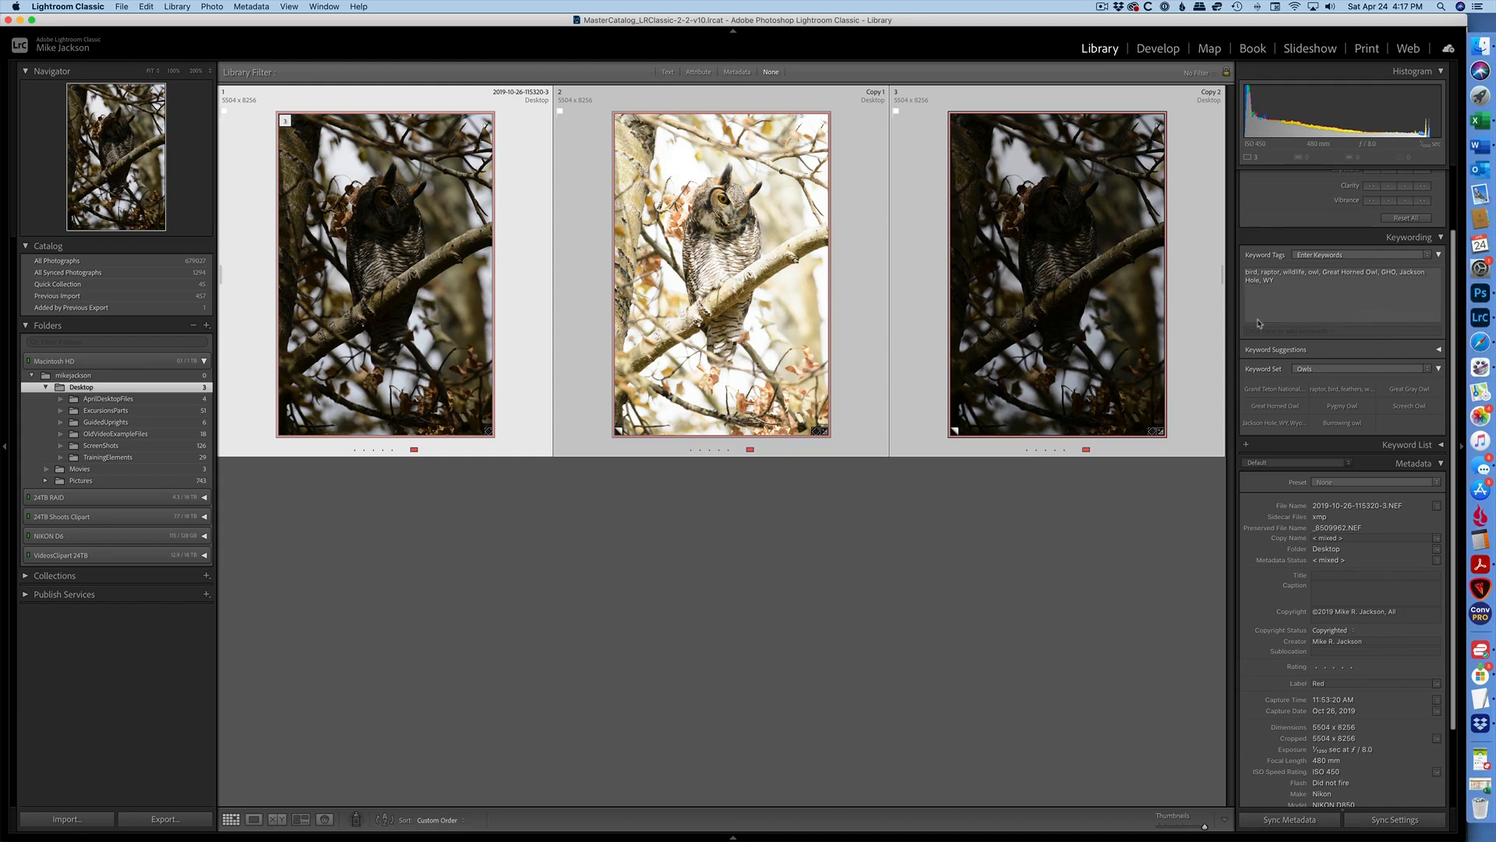
pyautogui.click(215, 7)
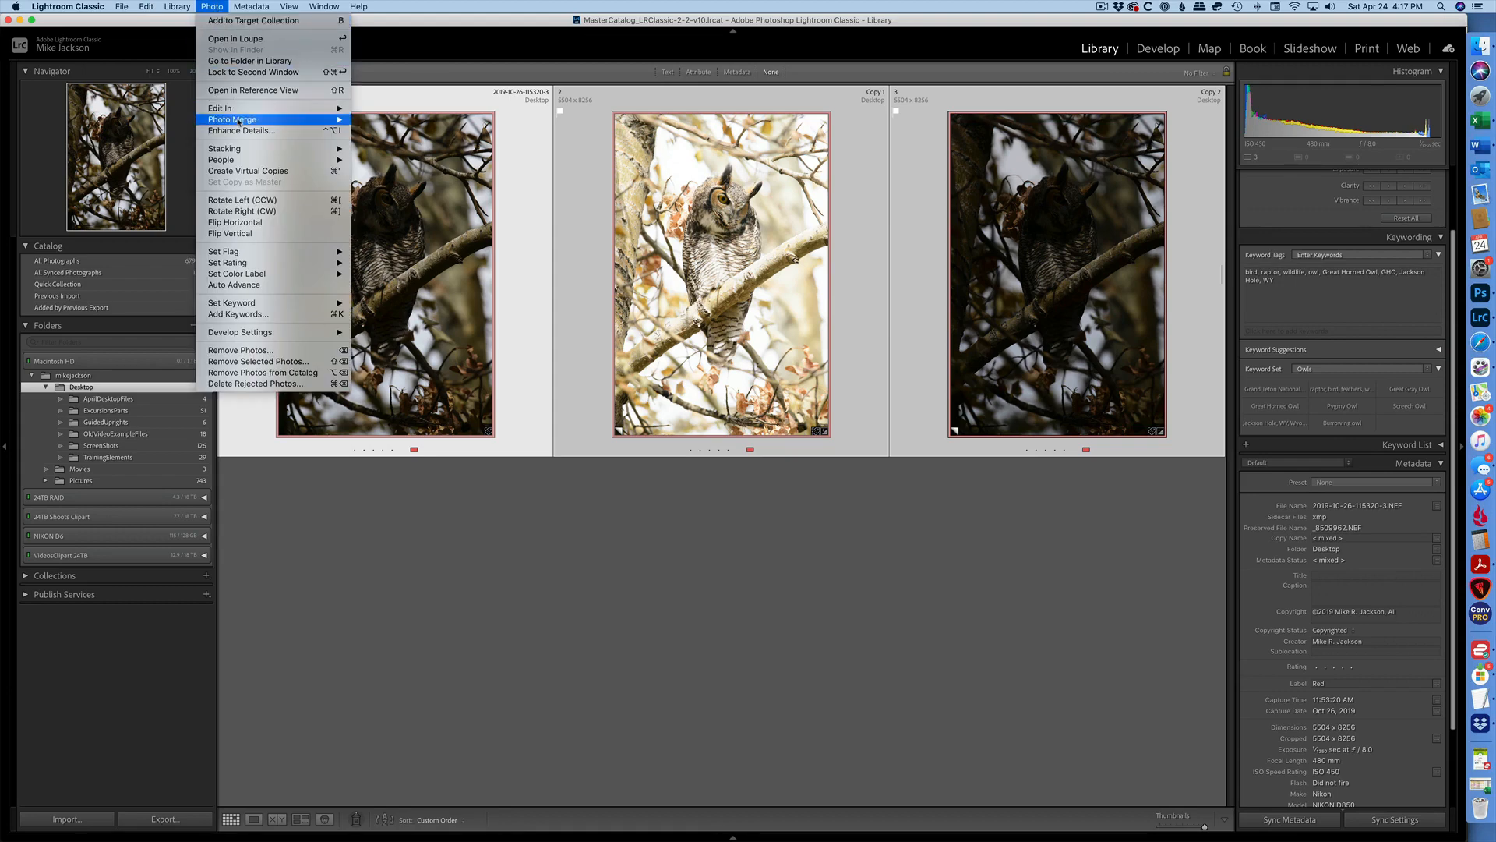
pyautogui.moveTo(239, 122)
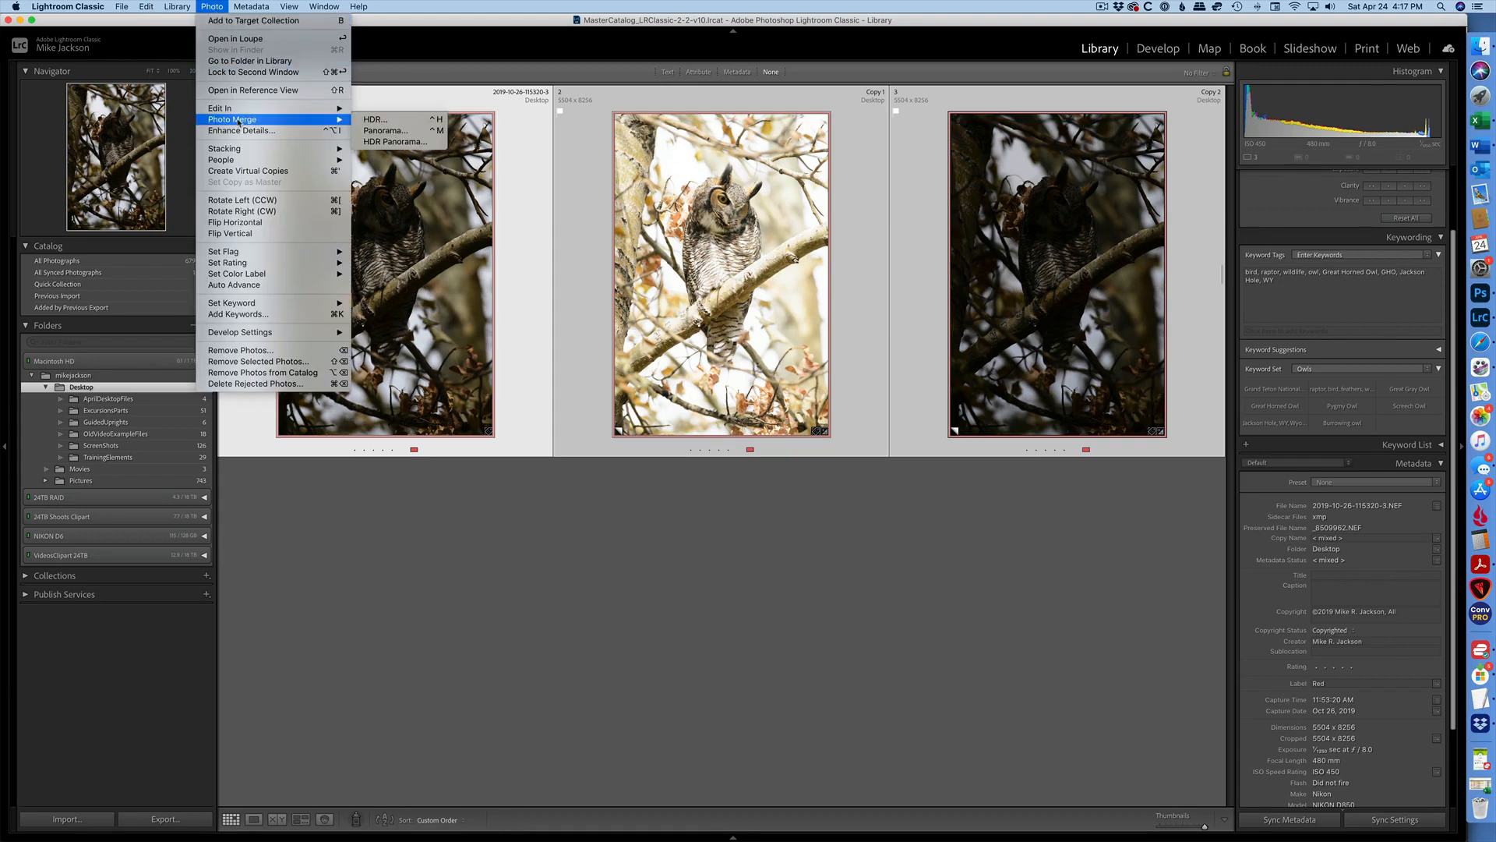
pyautogui.click(381, 123)
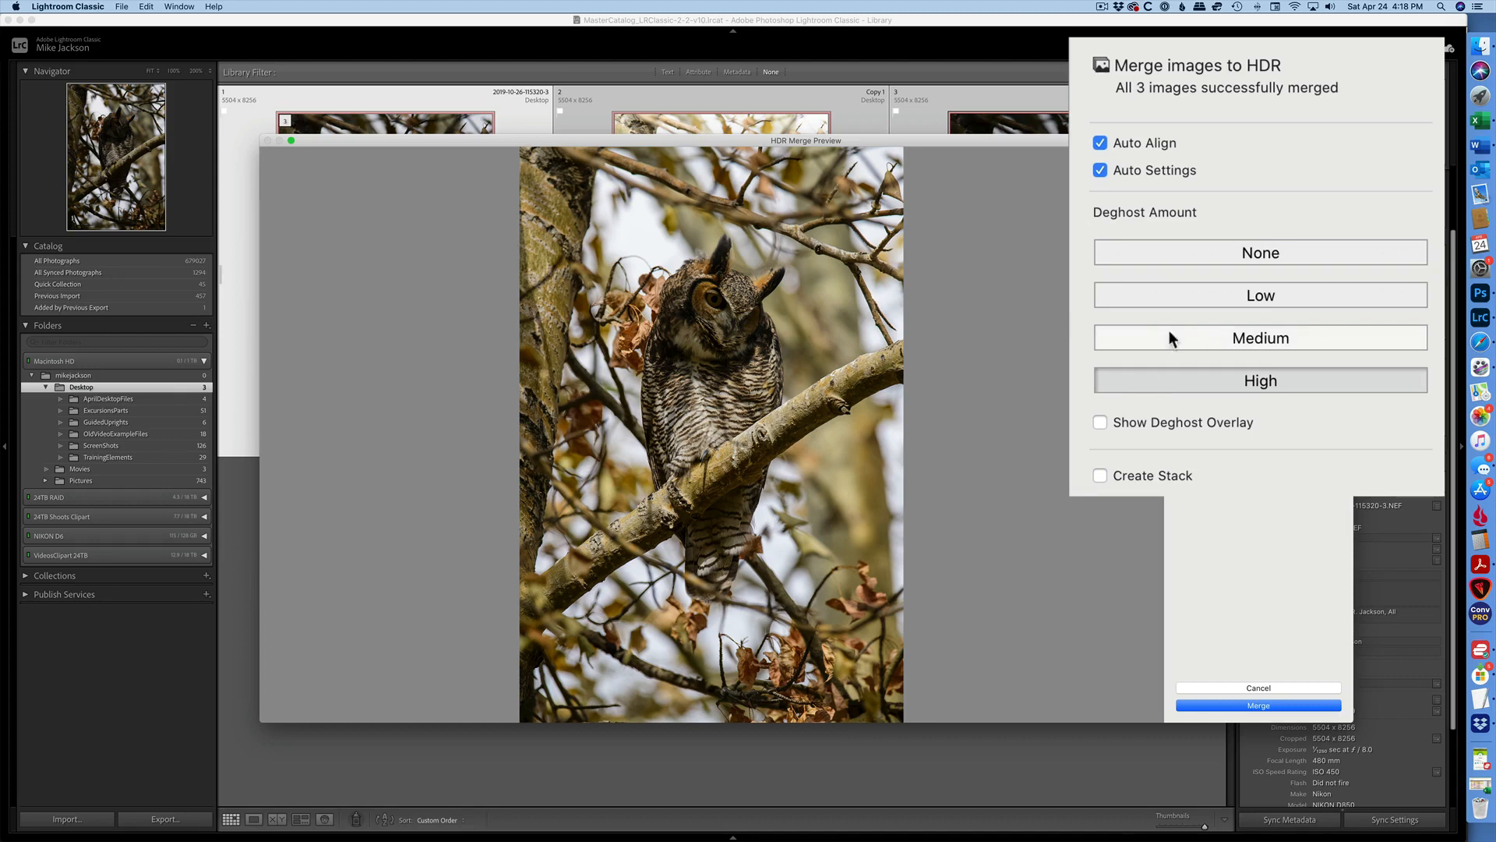
pyautogui.click(1245, 255)
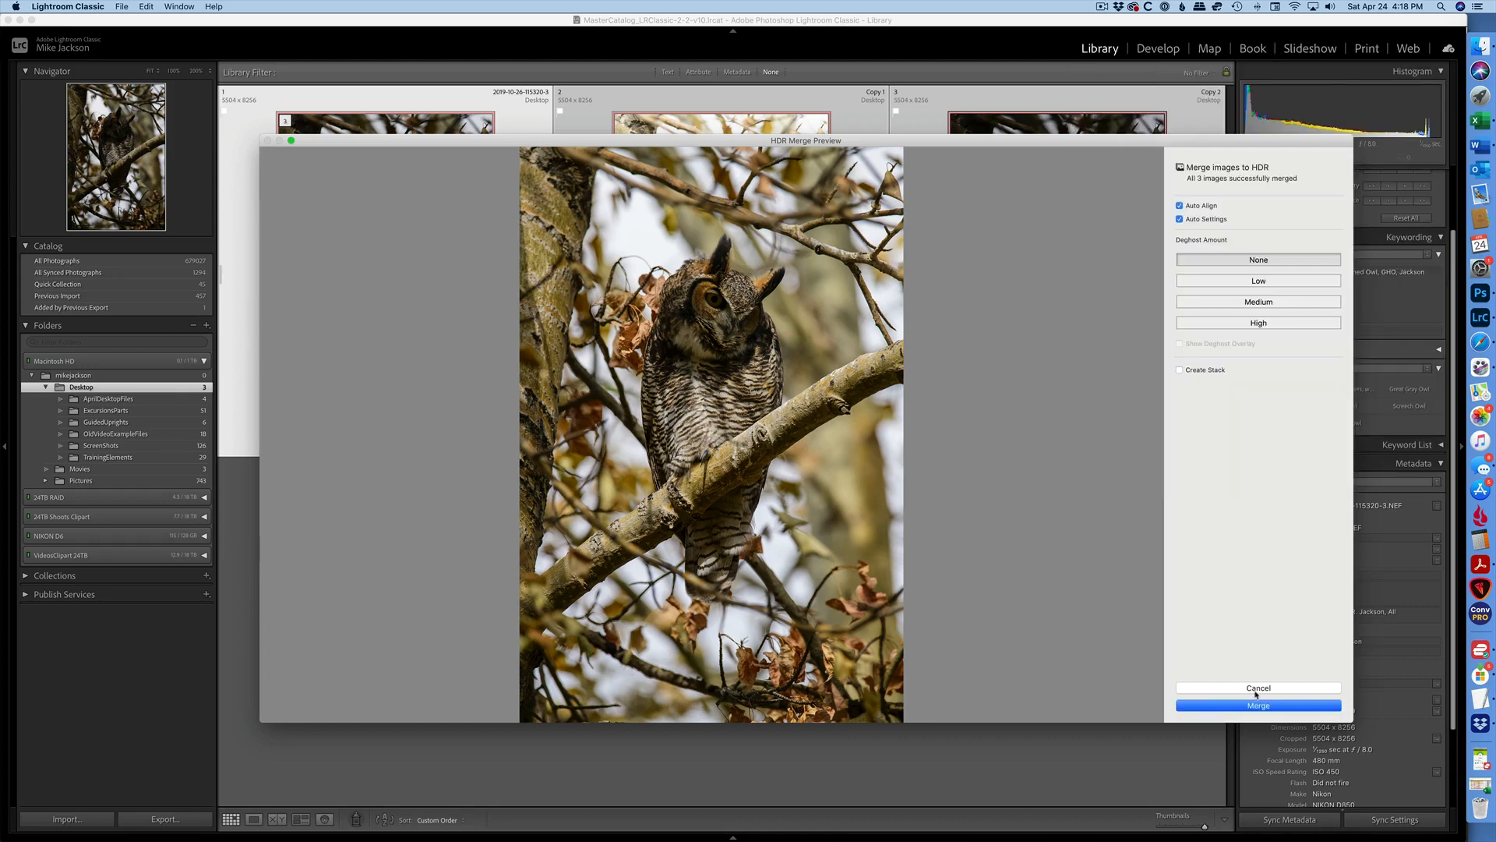
pyautogui.click(1269, 708)
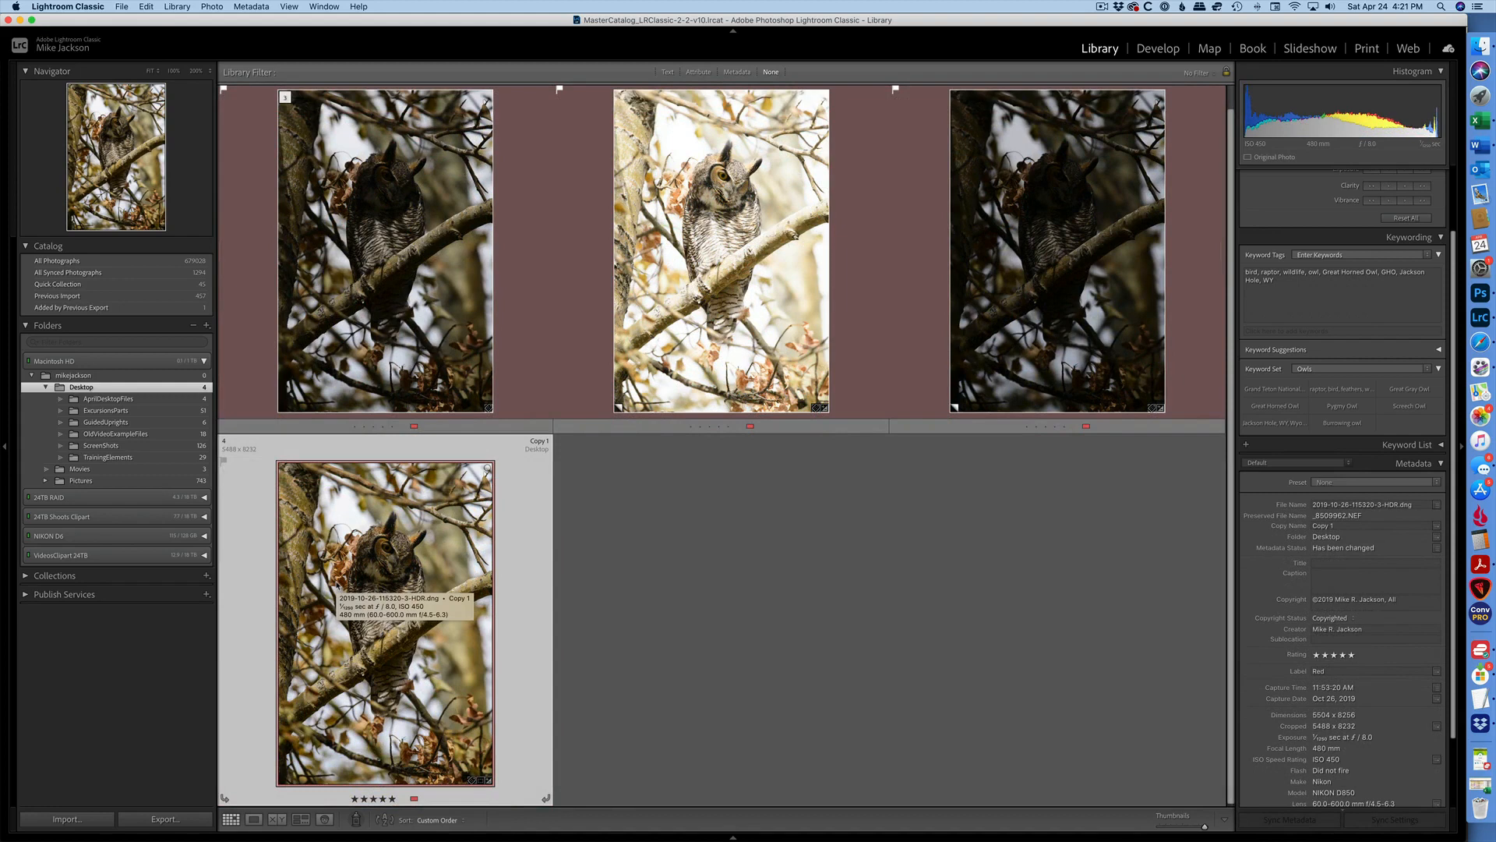
# Open the merged HDR image in Develop and reduce its yellow saturation in HSL.
pyautogui.doubleClick(379, 563)
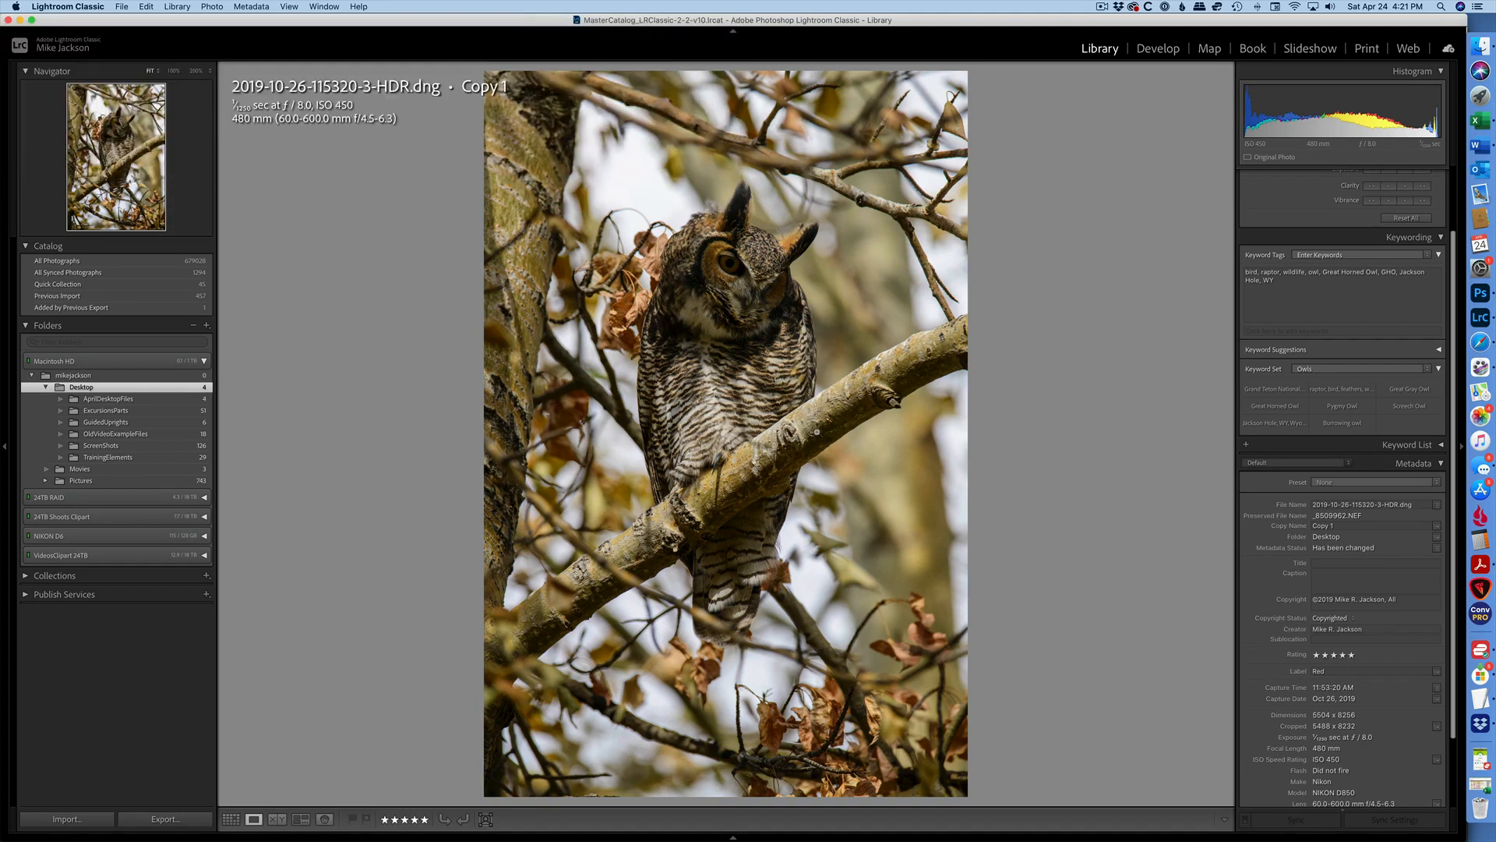
pyautogui.press('g')
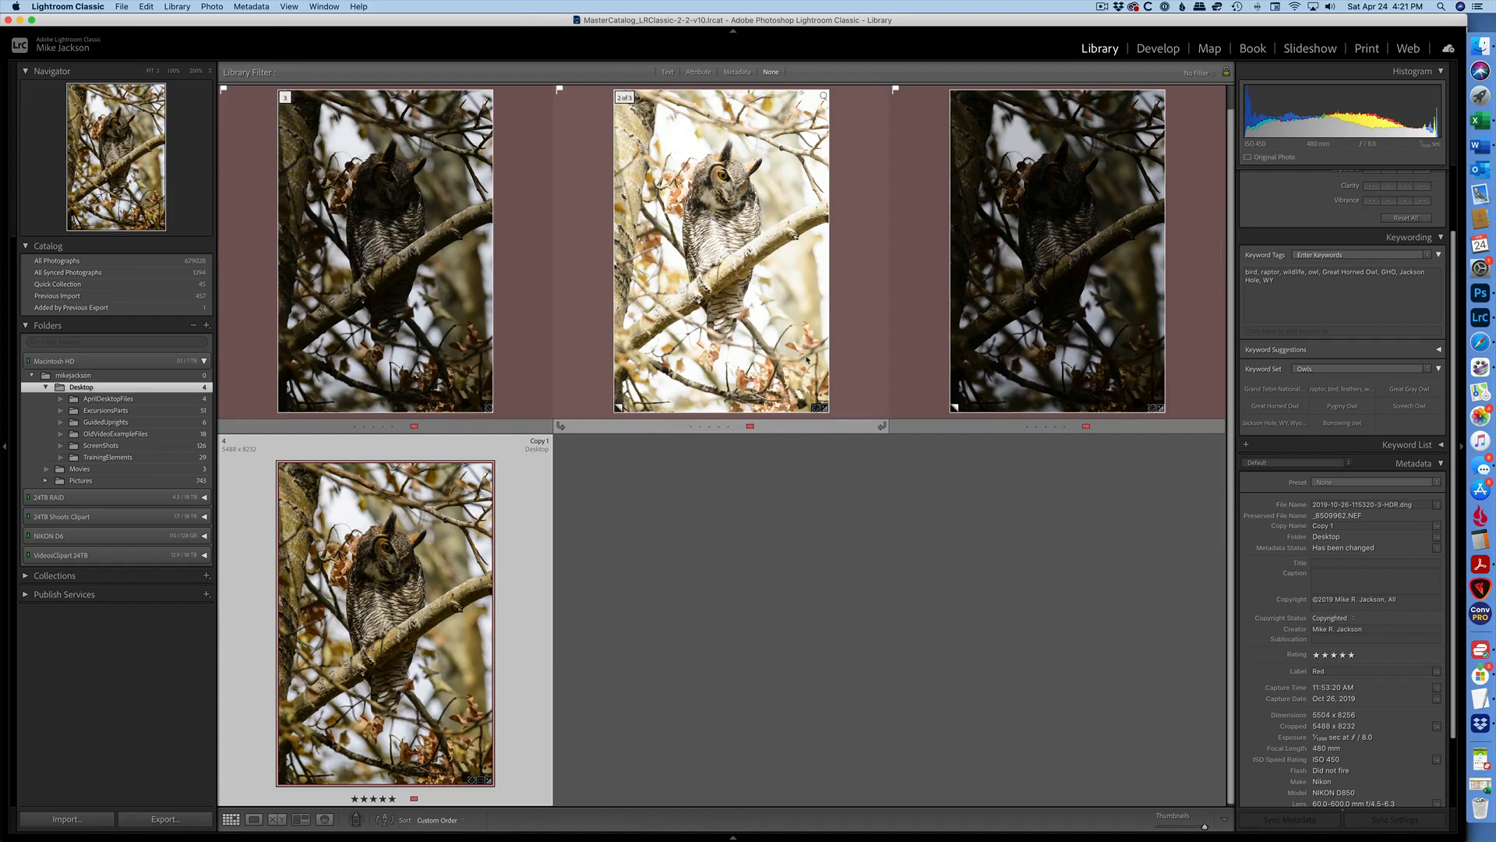
pyautogui.press('d')
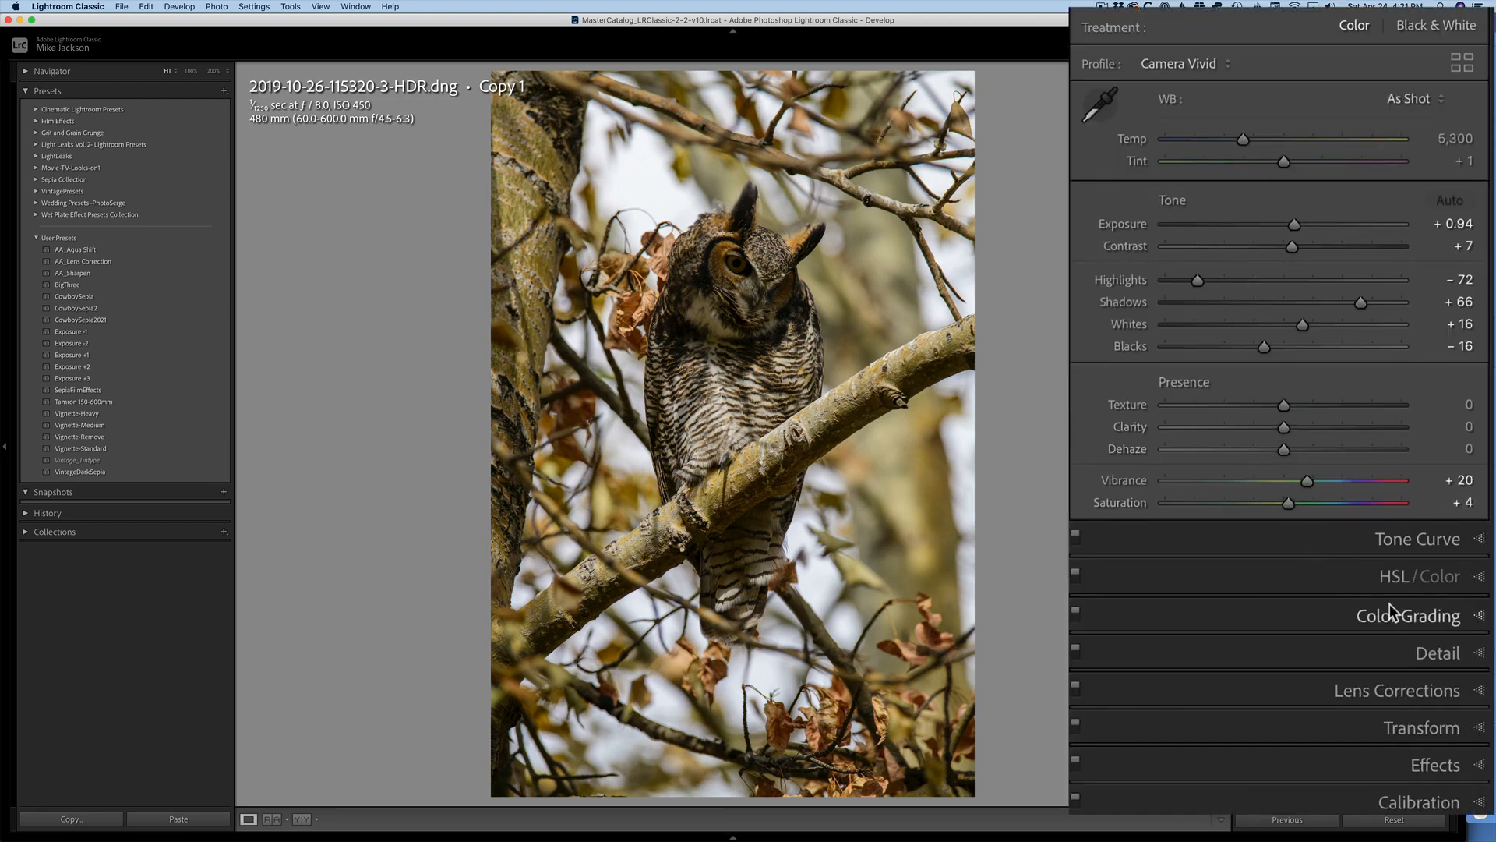
pyautogui.click(1385, 581)
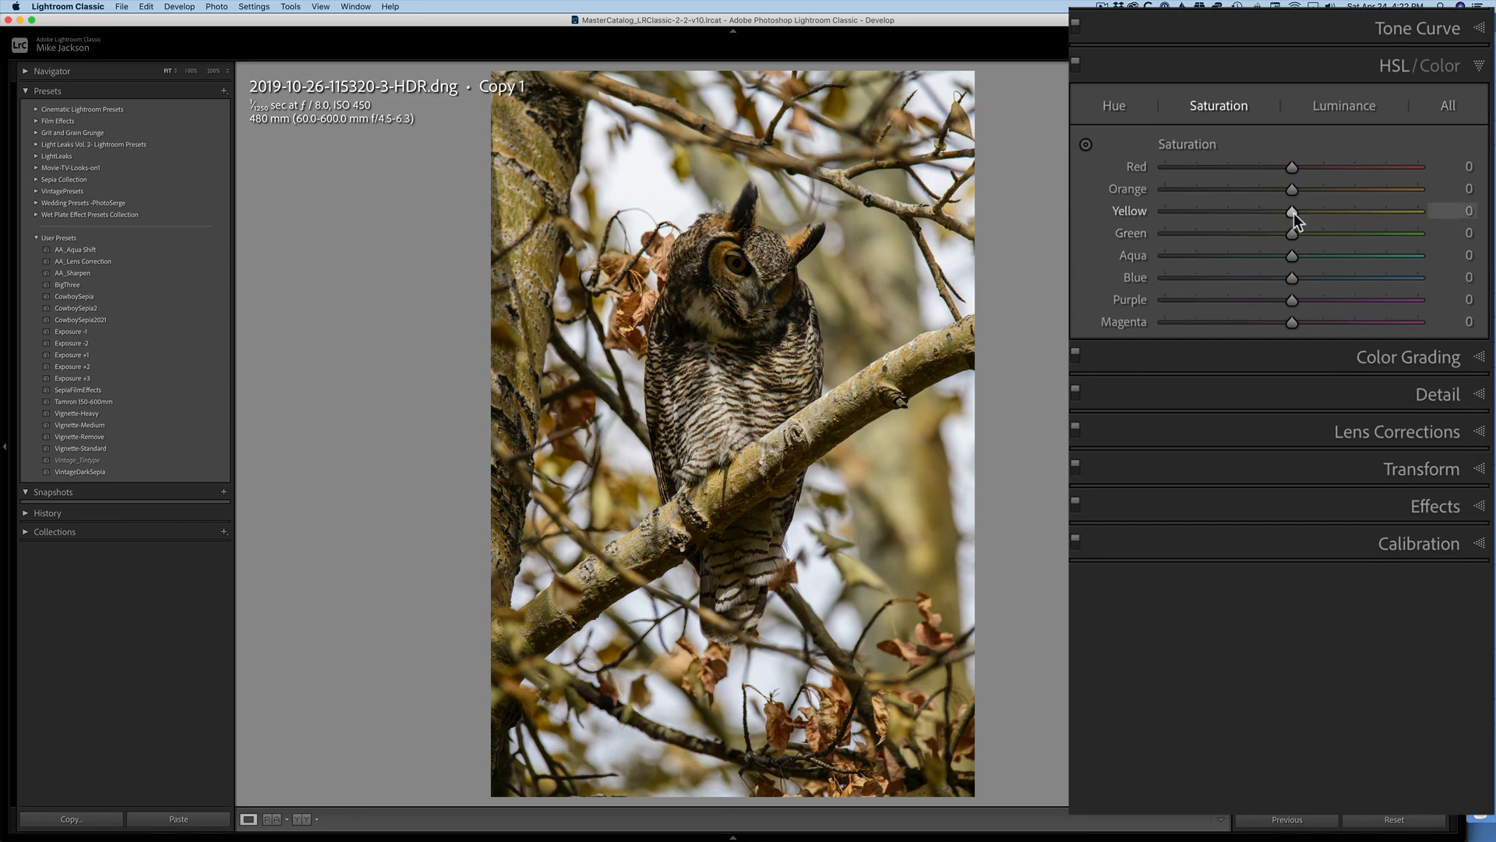
pyautogui.moveTo(1293, 212); pyautogui.dragTo(1242, 212)
pyautogui.click(1382, 62)
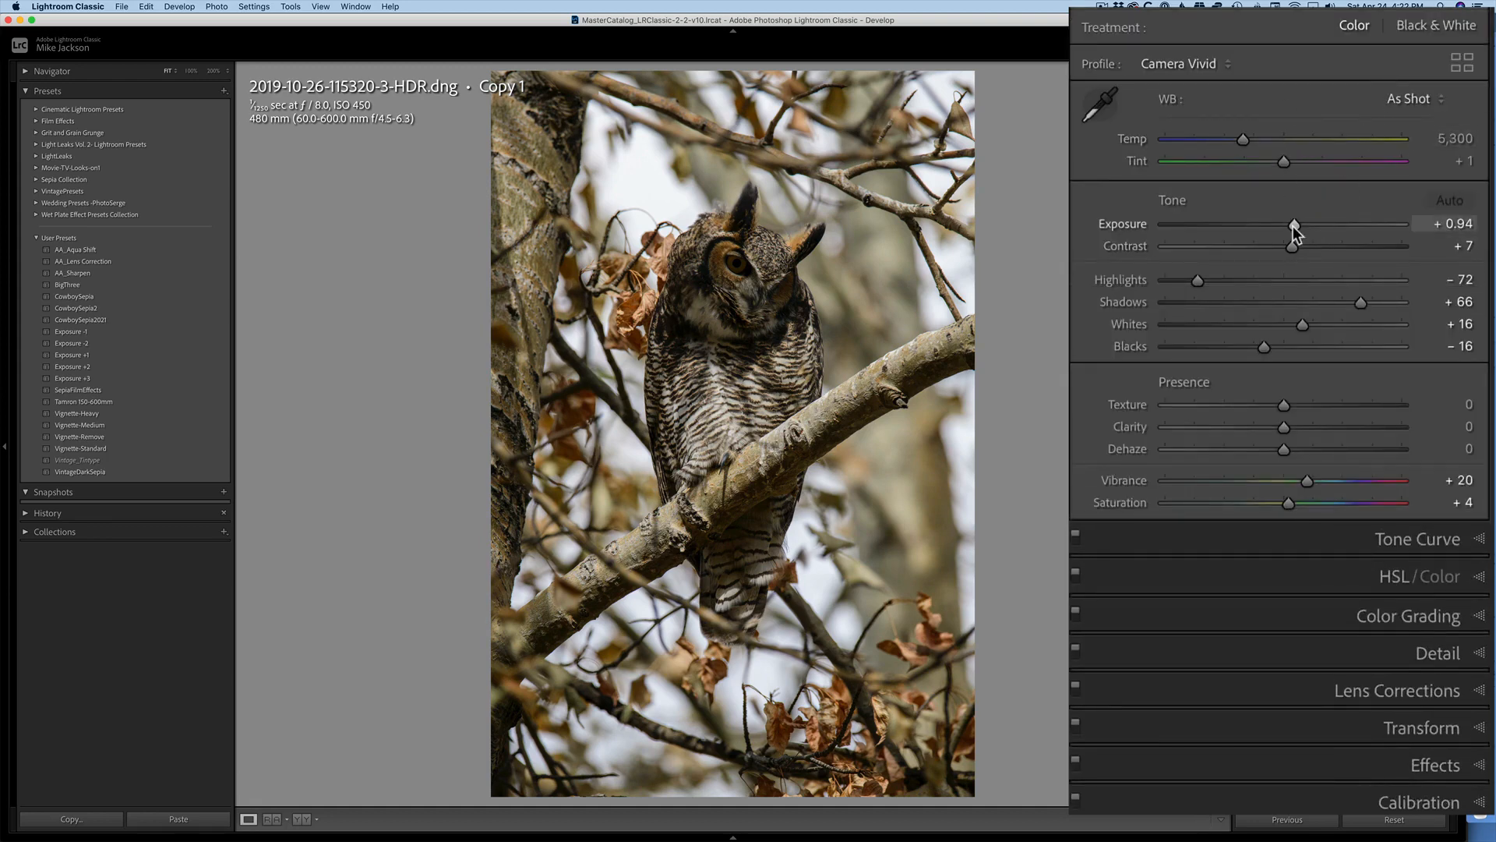
# Raise the HDR image's exposure to +1.45 and apply the Vignette-Medium preset.
pyautogui.moveTo(1293, 226); pyautogui.dragTo(1303, 227)
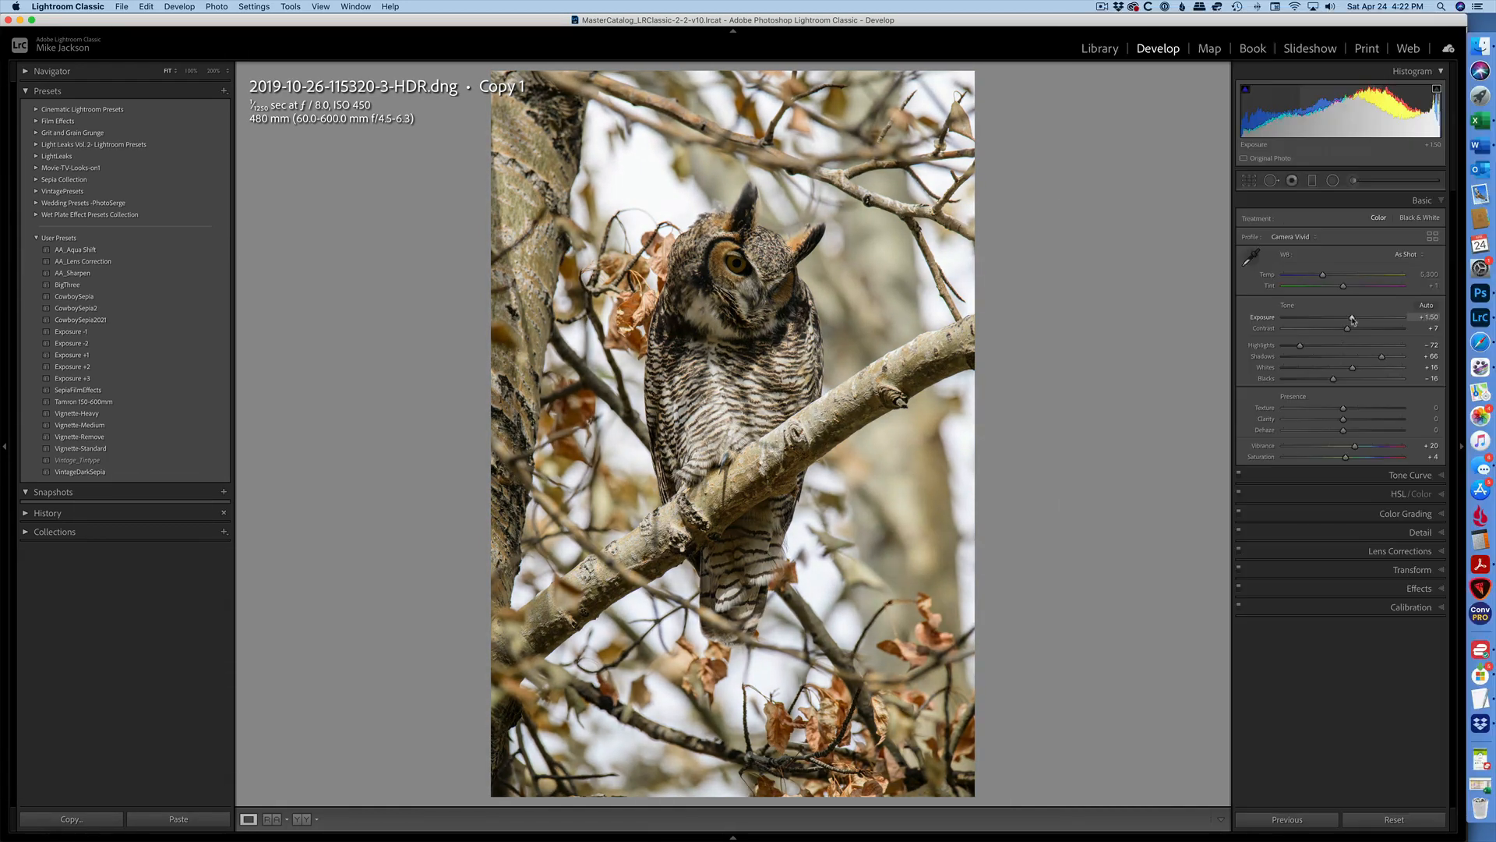
pyautogui.moveTo(1353, 320); pyautogui.dragTo(1351, 318)
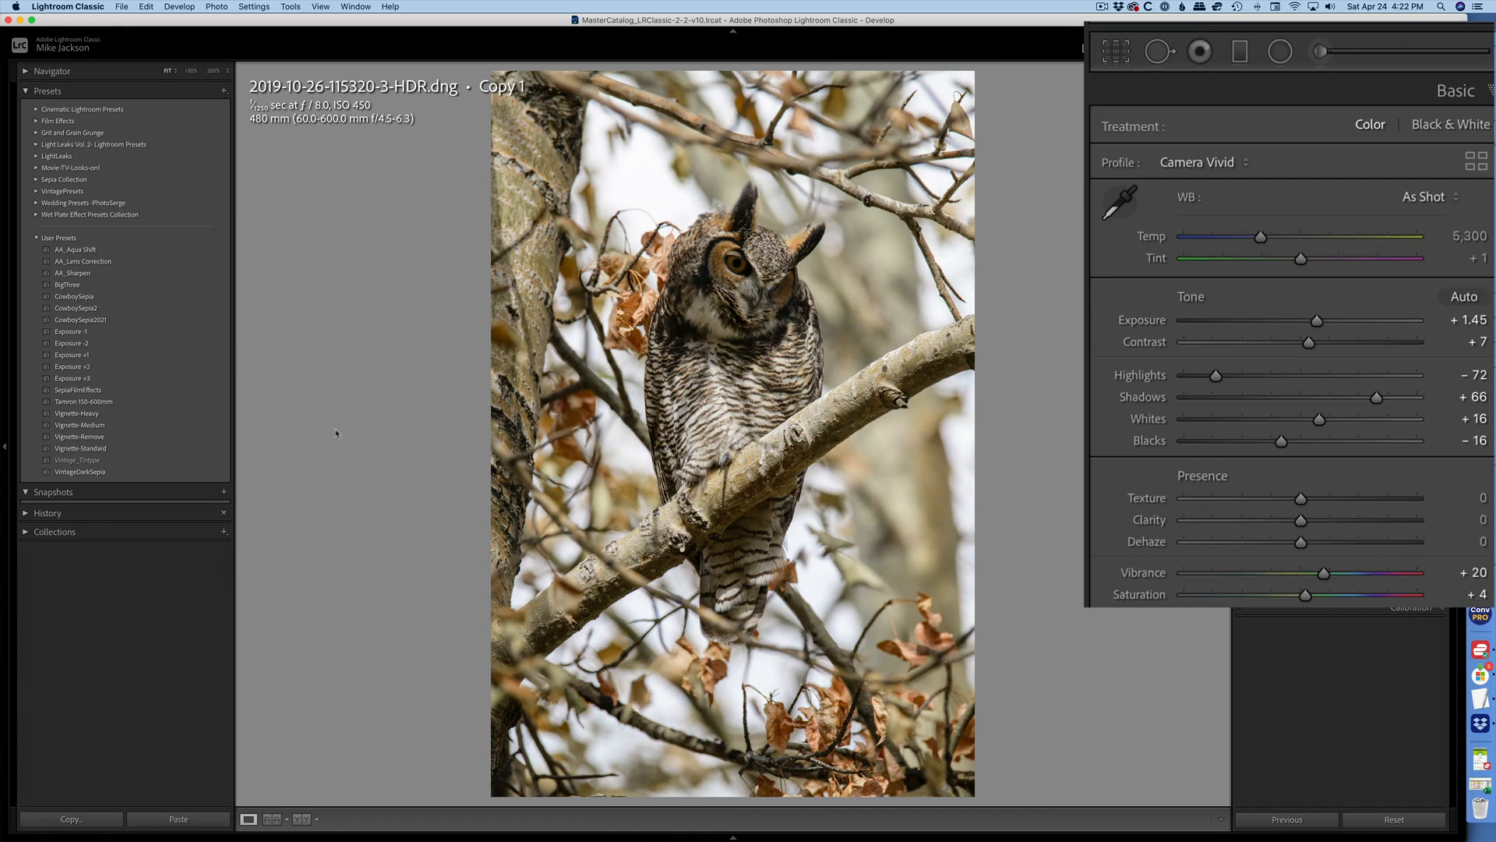
pyautogui.click(81, 427)
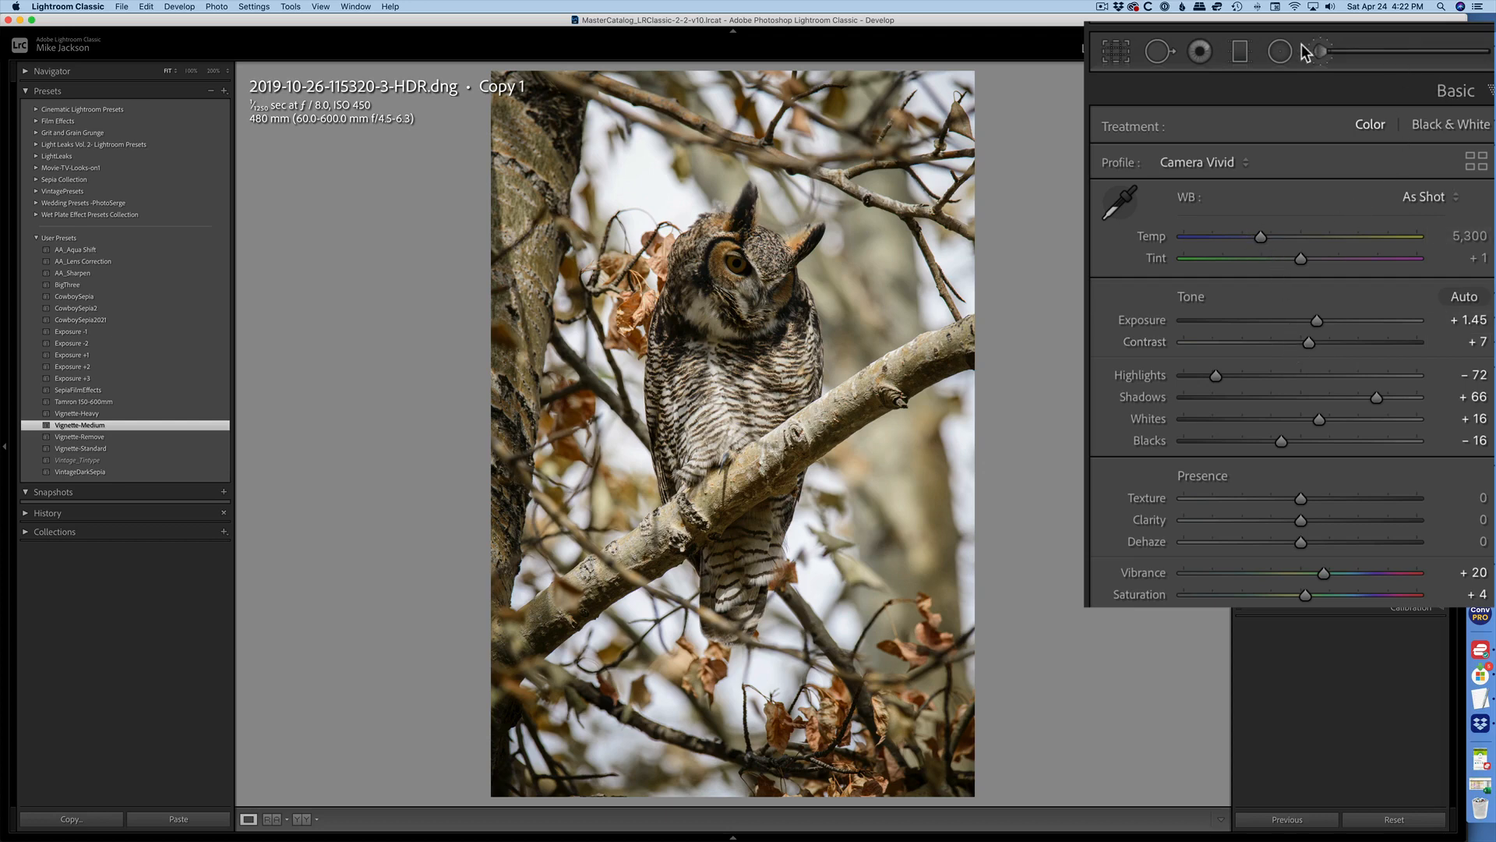
# Brighten the owl's eye with an Adjustment Brush stroke at exposure 1.14, then start a new mask.
pyautogui.click(1325, 50)
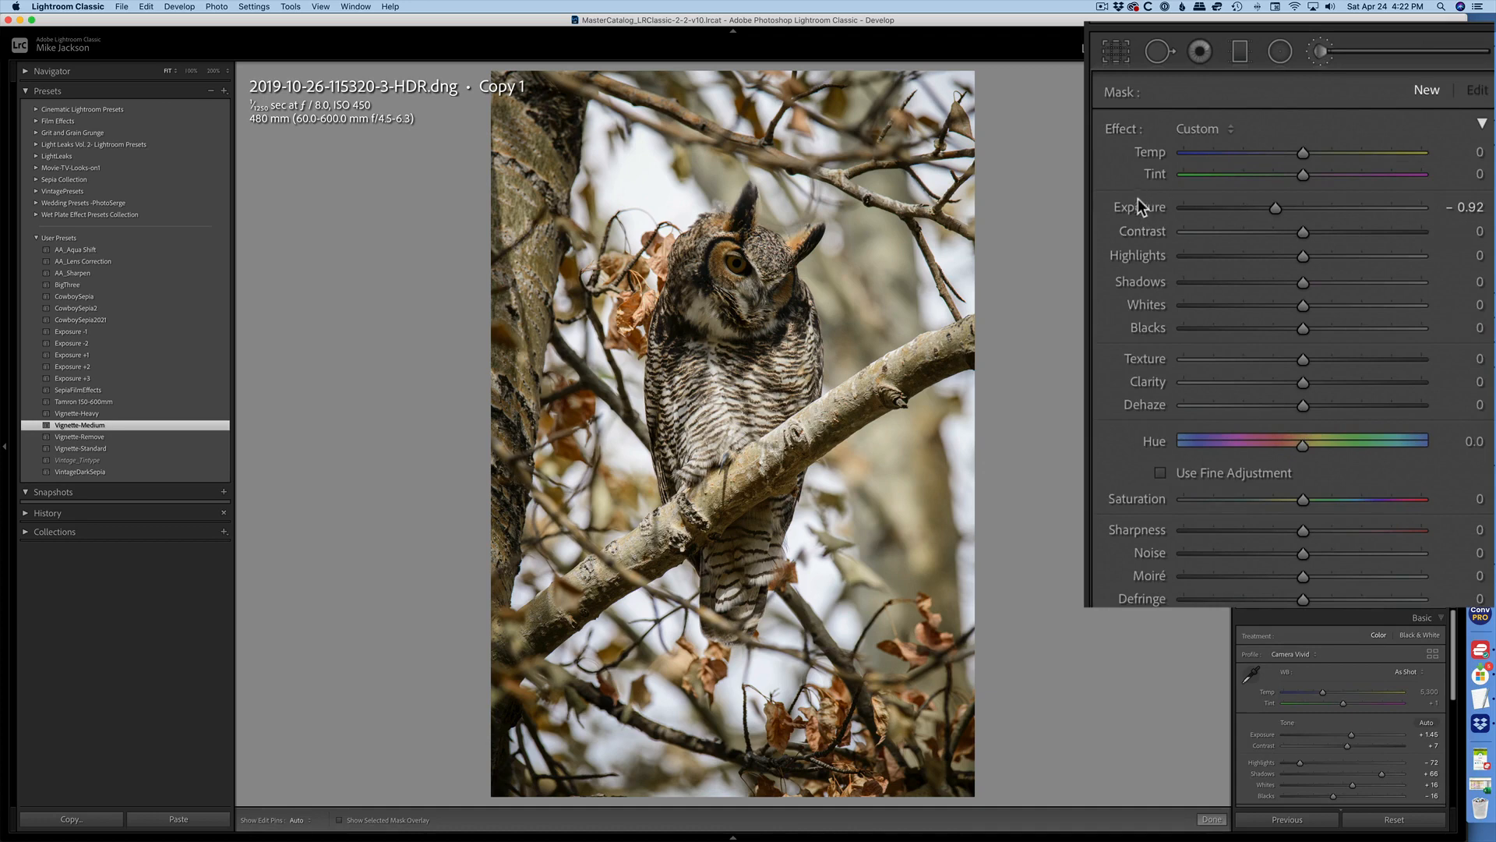
pyautogui.doubleClick(1124, 127)
pyautogui.moveTo(1307, 212); pyautogui.dragTo(1328, 208)
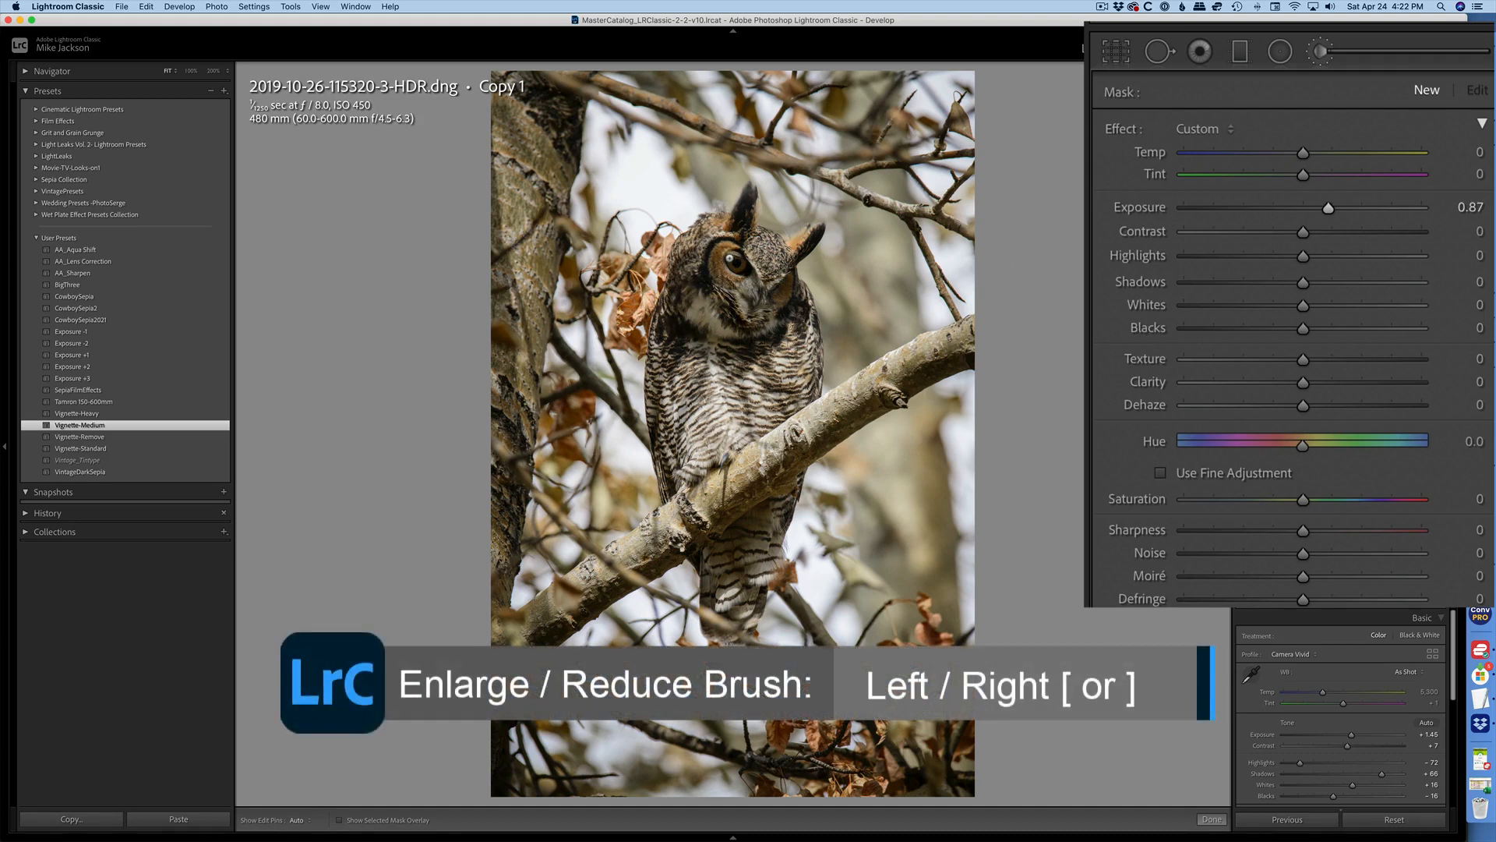
pyautogui.moveTo(730, 258); pyautogui.dragTo(741, 263)
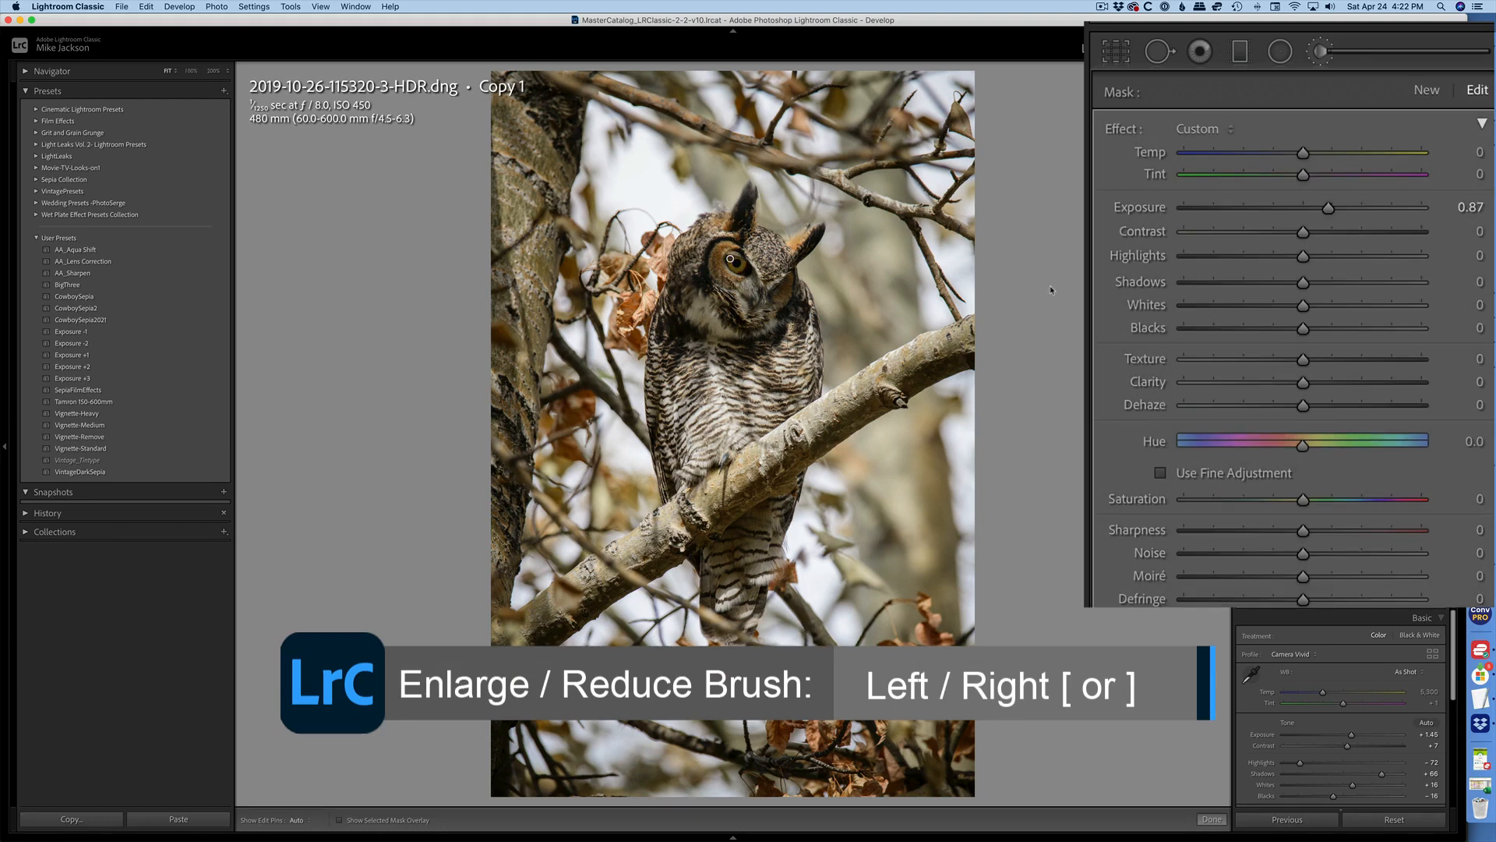
pyautogui.moveTo(1334, 206); pyautogui.dragTo(1339, 208)
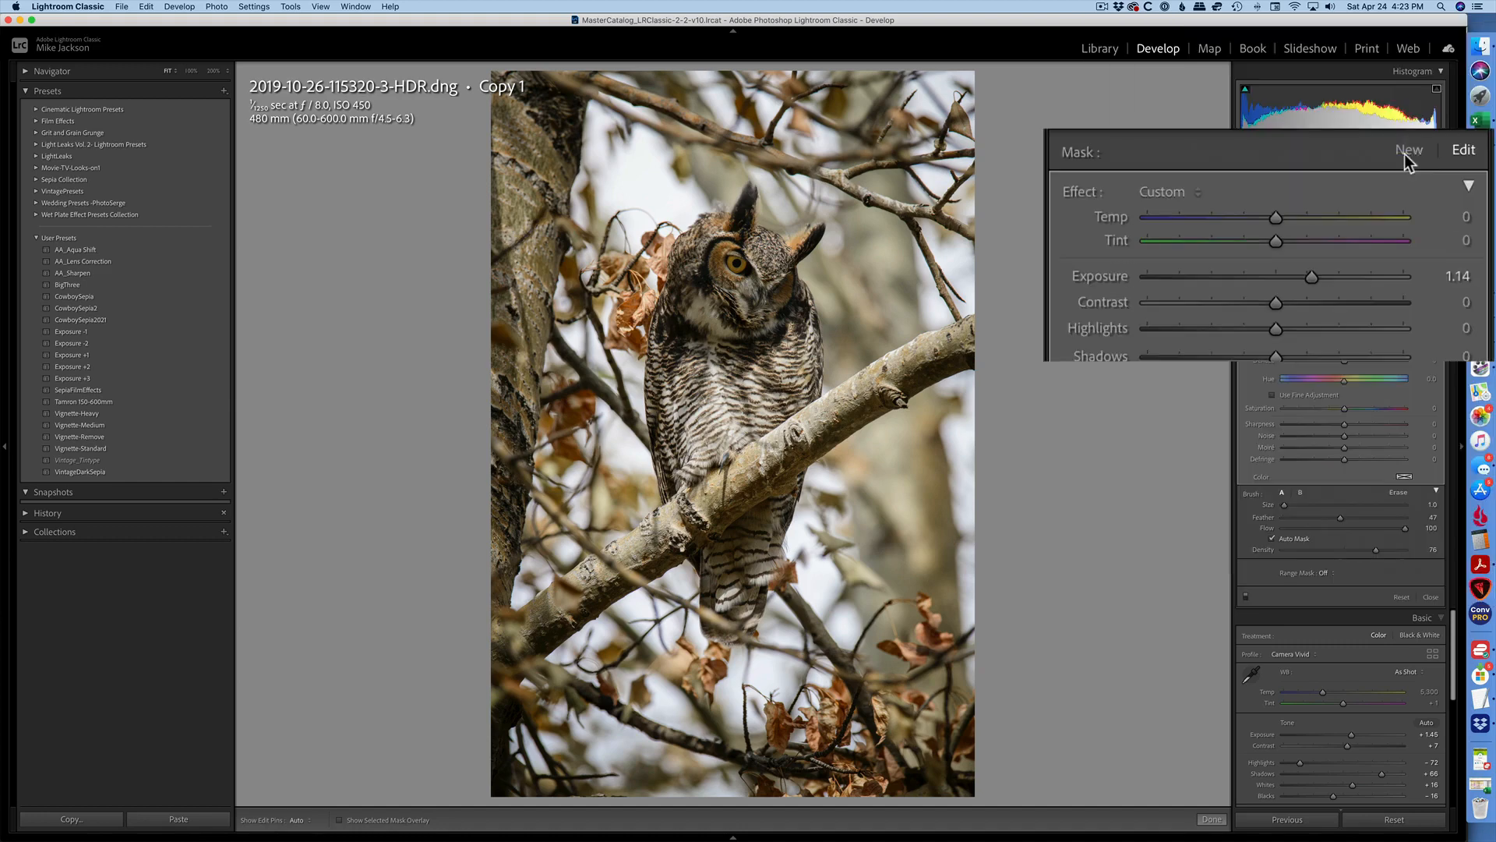
pyautogui.click(1407, 150)
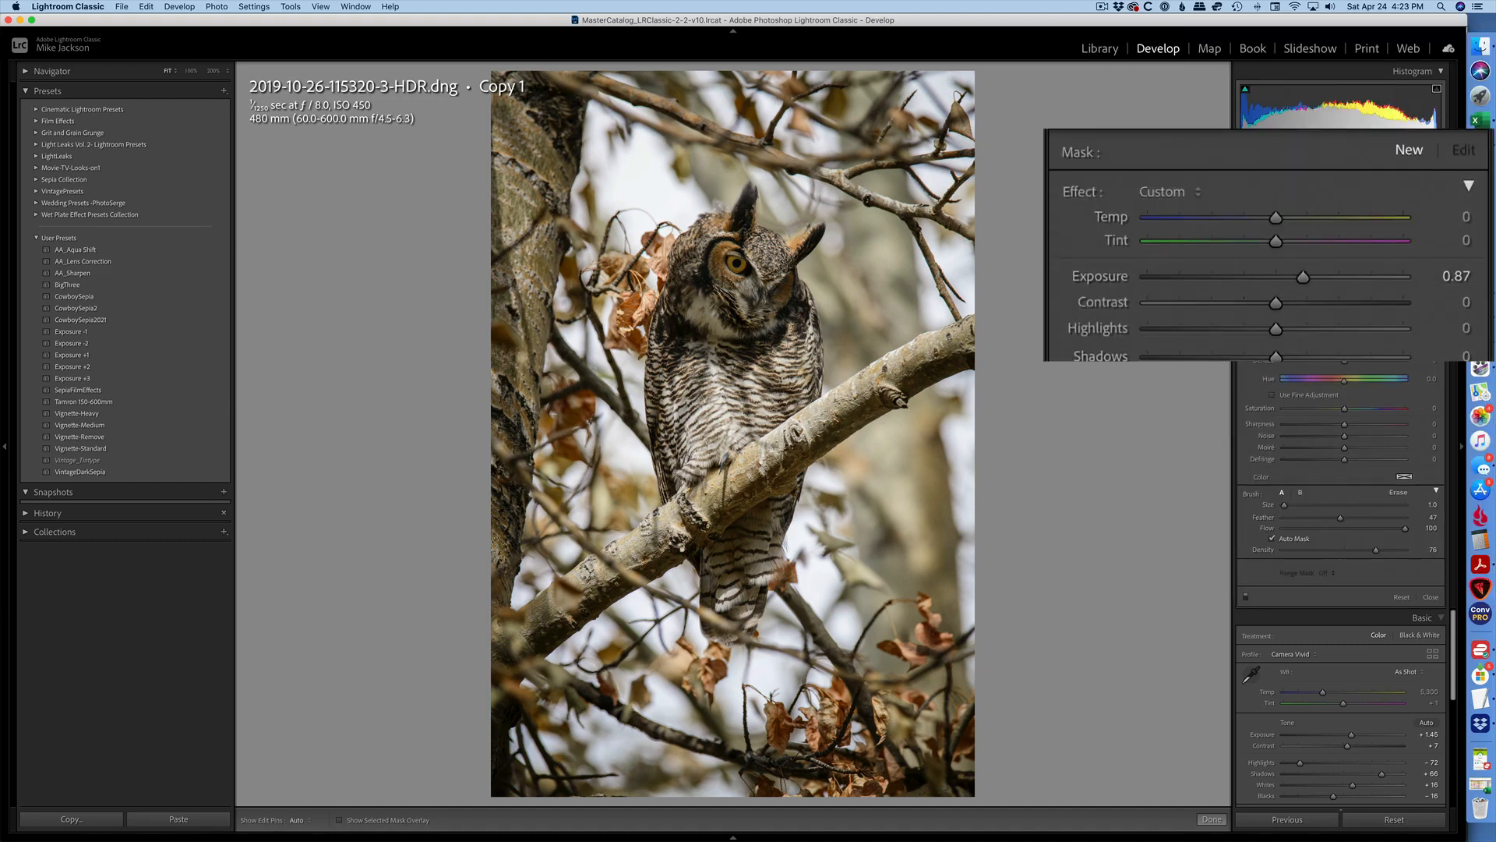
# Enlarge the brush, paint a new Adjustment Brush mask over the owl's eye, lower its exposure slightly, and hide the mask pins.
pyautogui.press(']')
pyautogui.press(']')
pyautogui.moveTo(721, 303)
pyautogui.mouseDown()
pyautogui.moveTo(756, 312)
pyautogui.moveTo(777, 293)
pyautogui.moveTo(764, 245)
pyautogui.moveTo(701, 292)
pyautogui.moveTo(779, 272)
pyautogui.mouseUp()
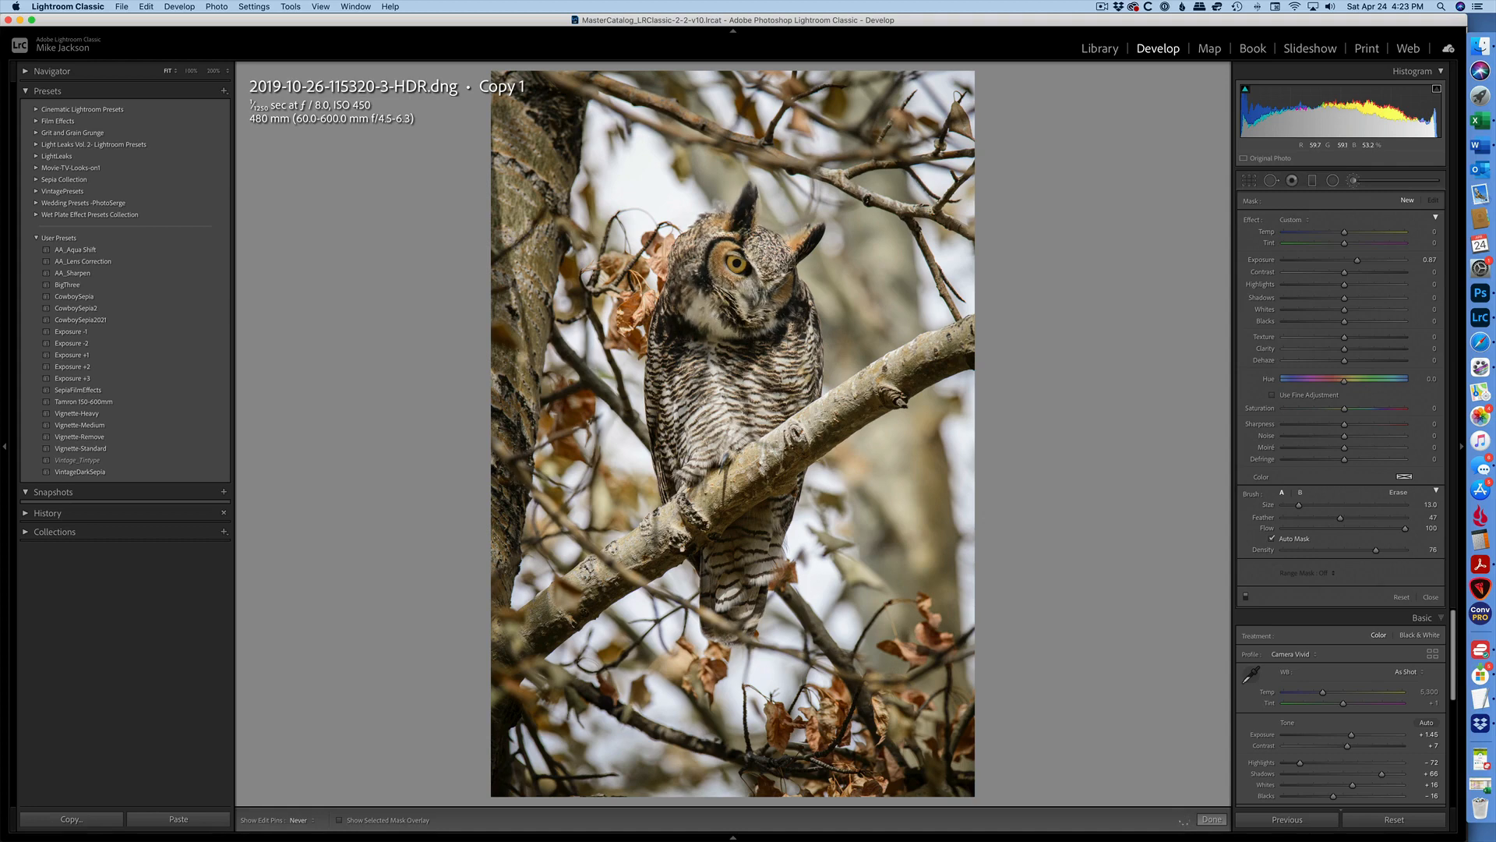
pyautogui.moveTo(1362, 263); pyautogui.dragTo(1349, 264)
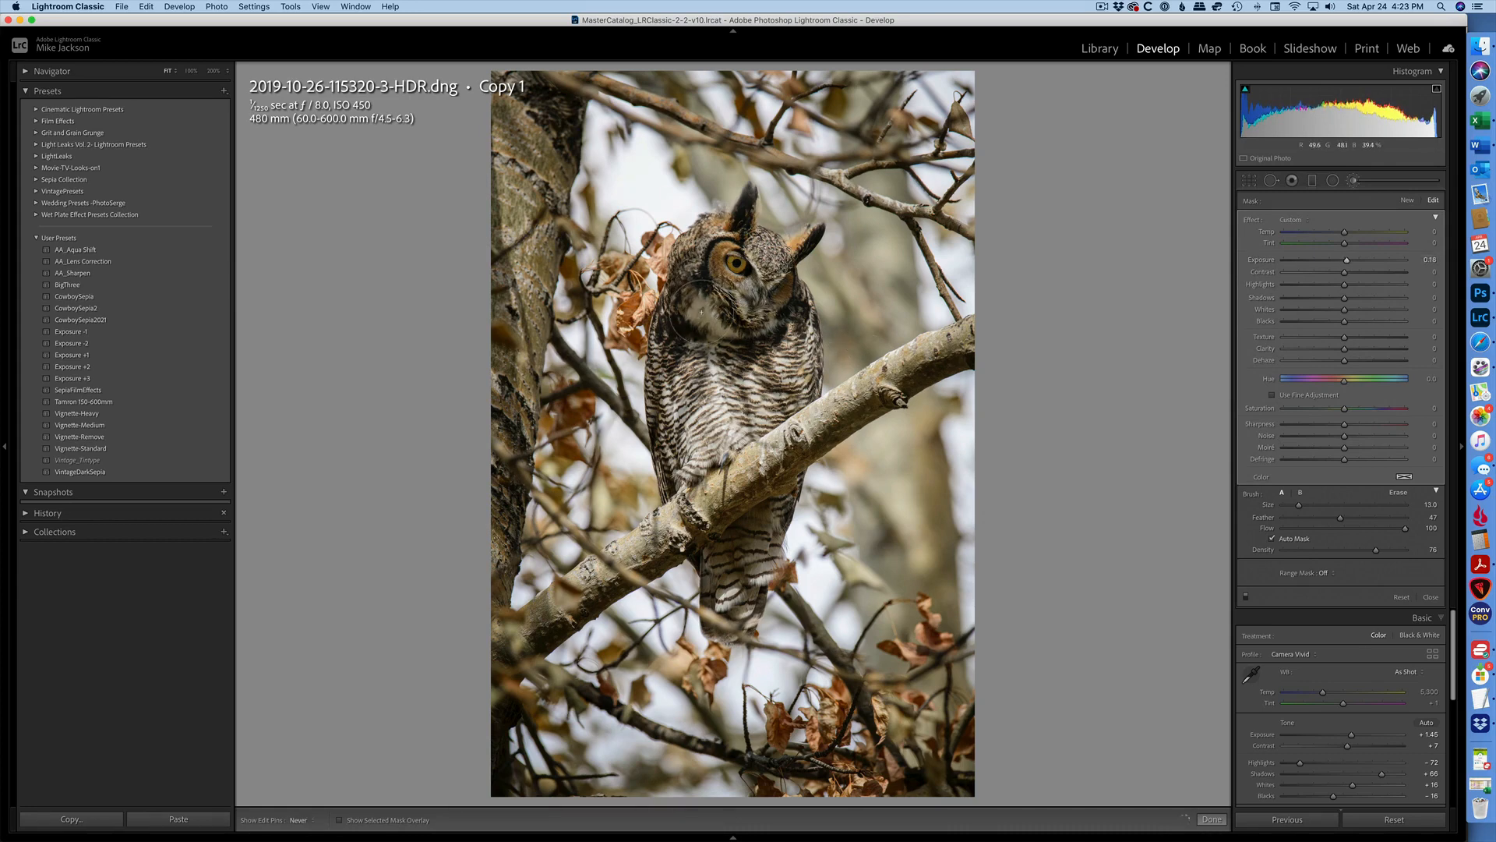
pyautogui.press('h')
pyautogui.press('h')
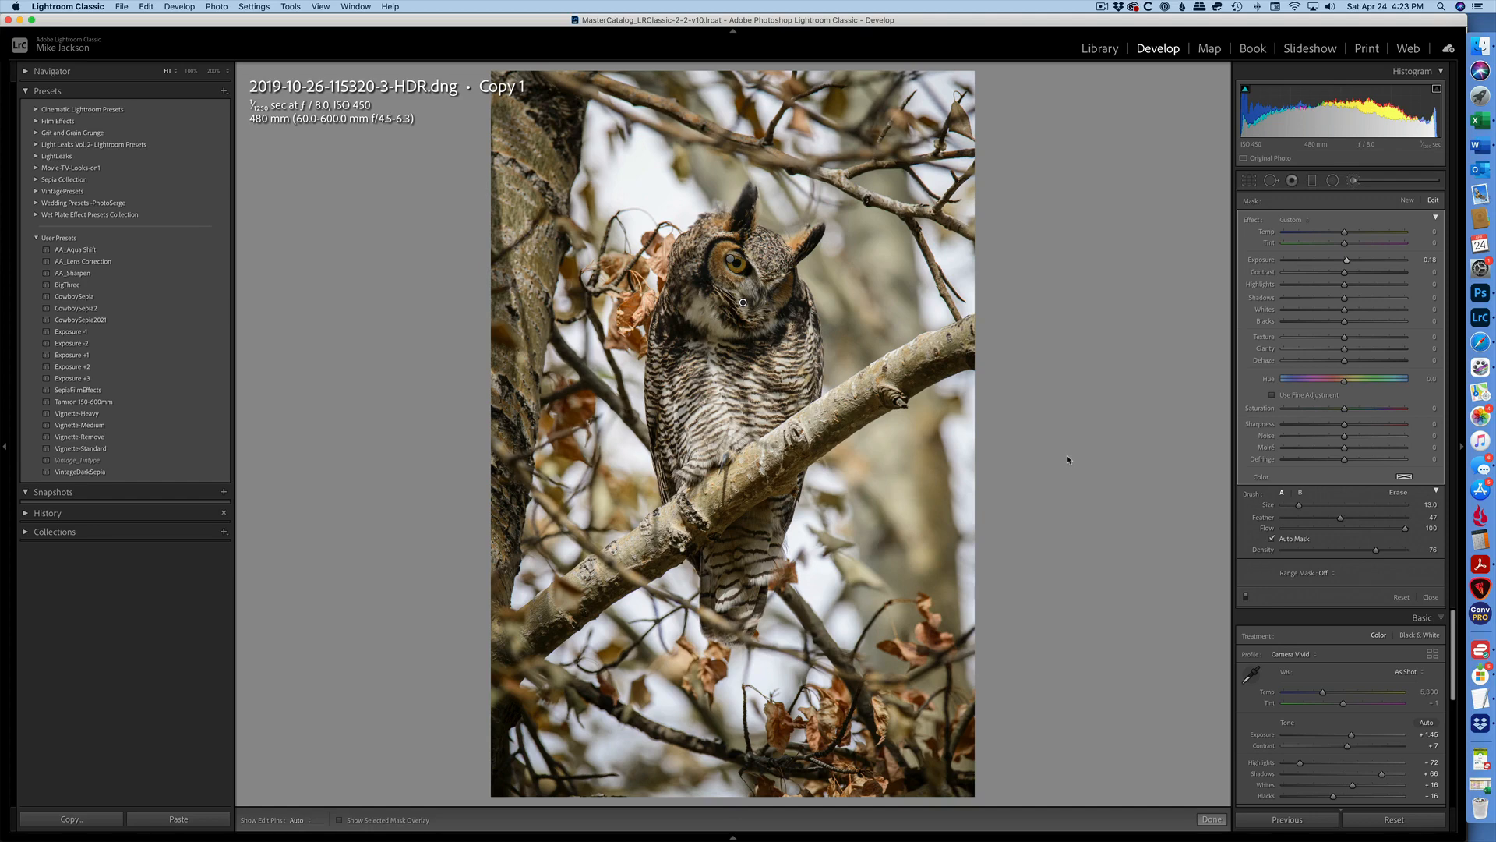
# Return to the Library and create two virtual copies of the owl photo.
pyautogui.press('g')
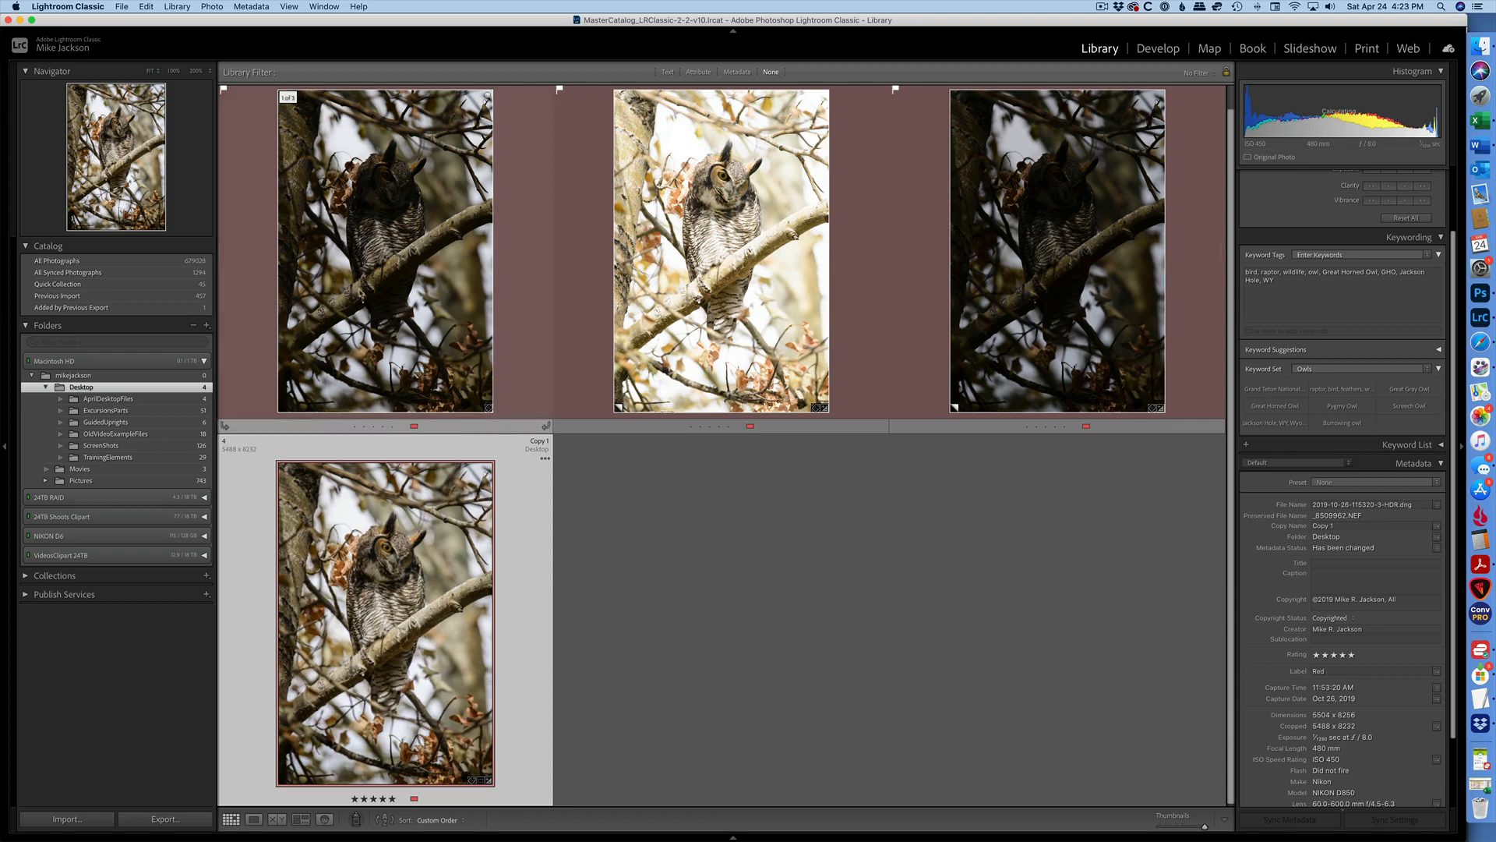
pyautogui.doubleClick(364, 292)
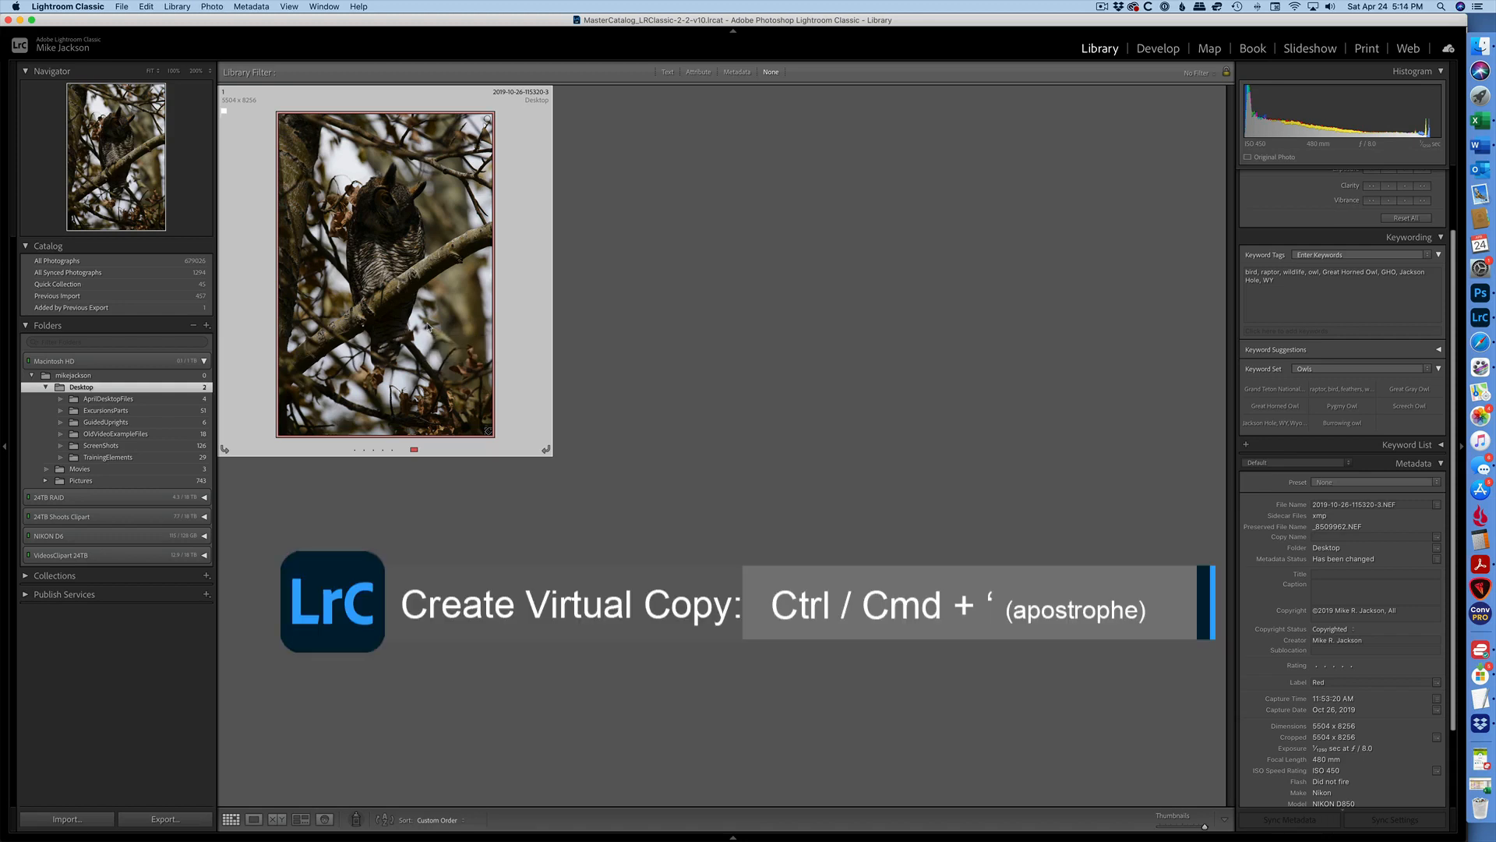
pyautogui.press('super+apostrophe')
pyautogui.press('super+apostrophe')
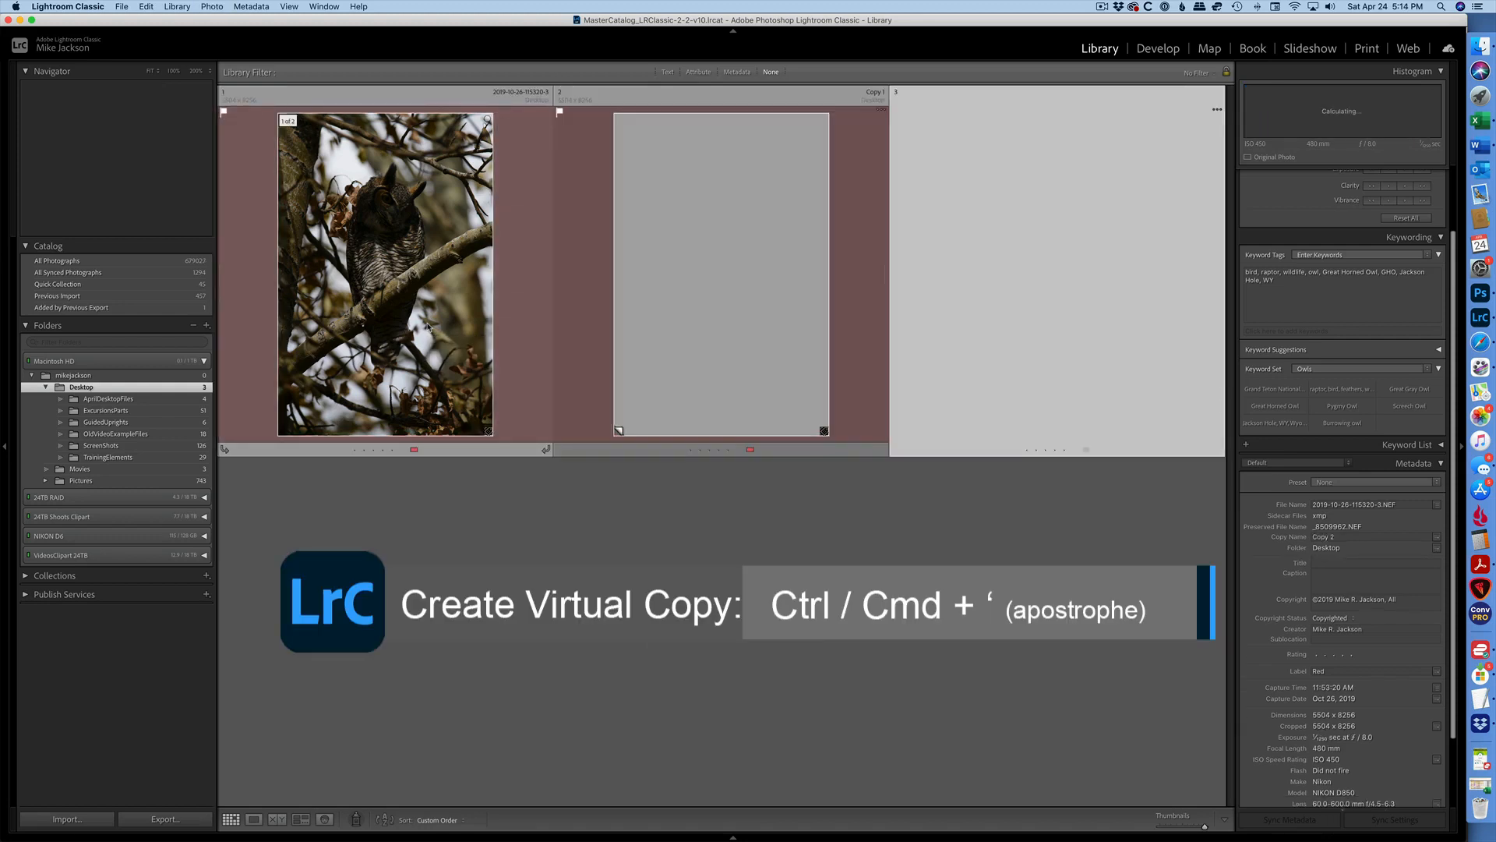
# Open Copy 1 in Develop and set its exposure to +2.00.
pyautogui.click(767, 323)
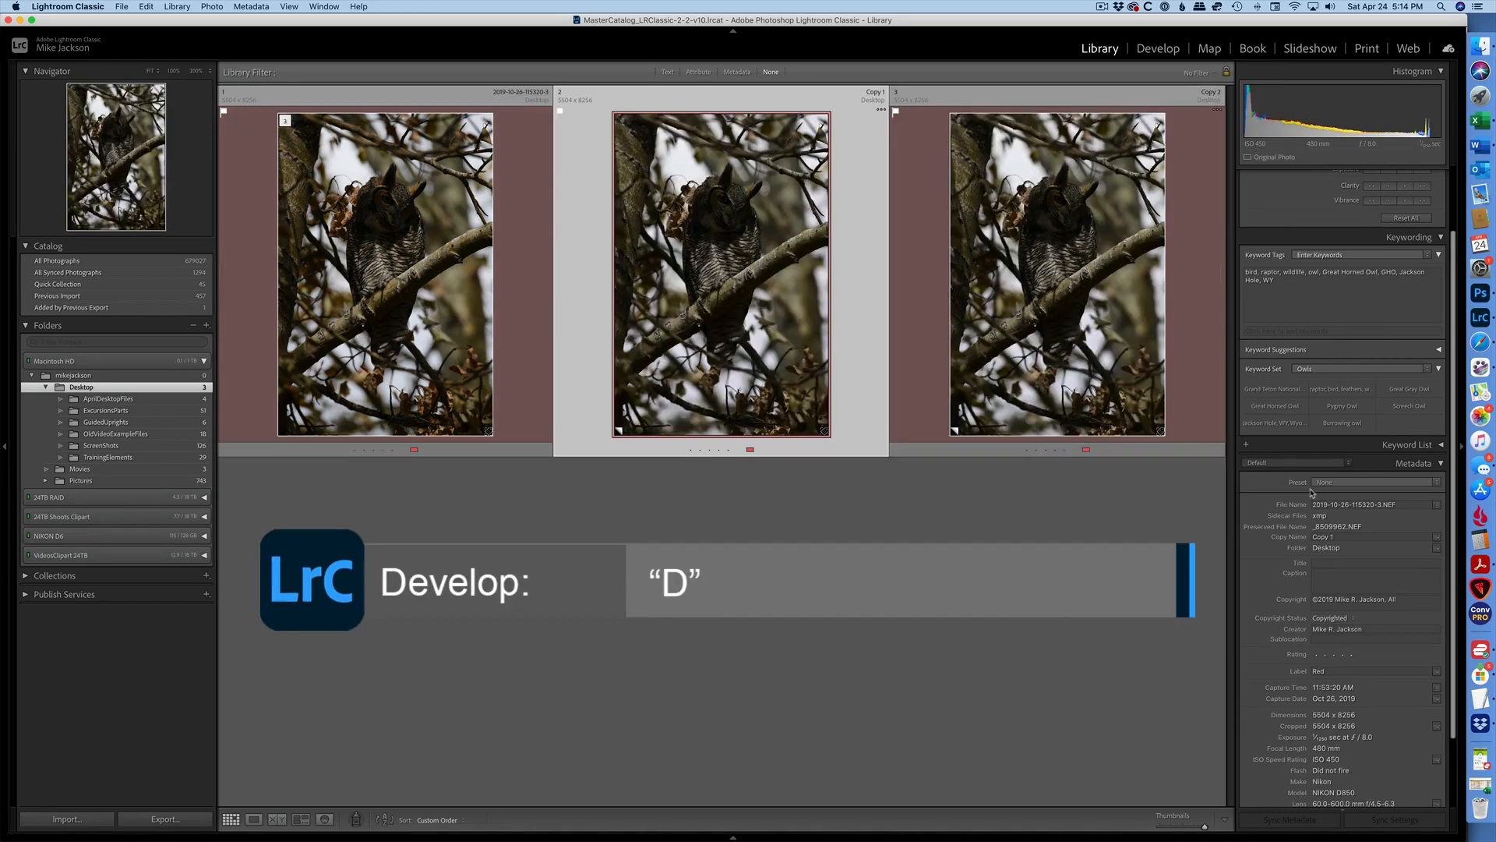
pyautogui.press('d')
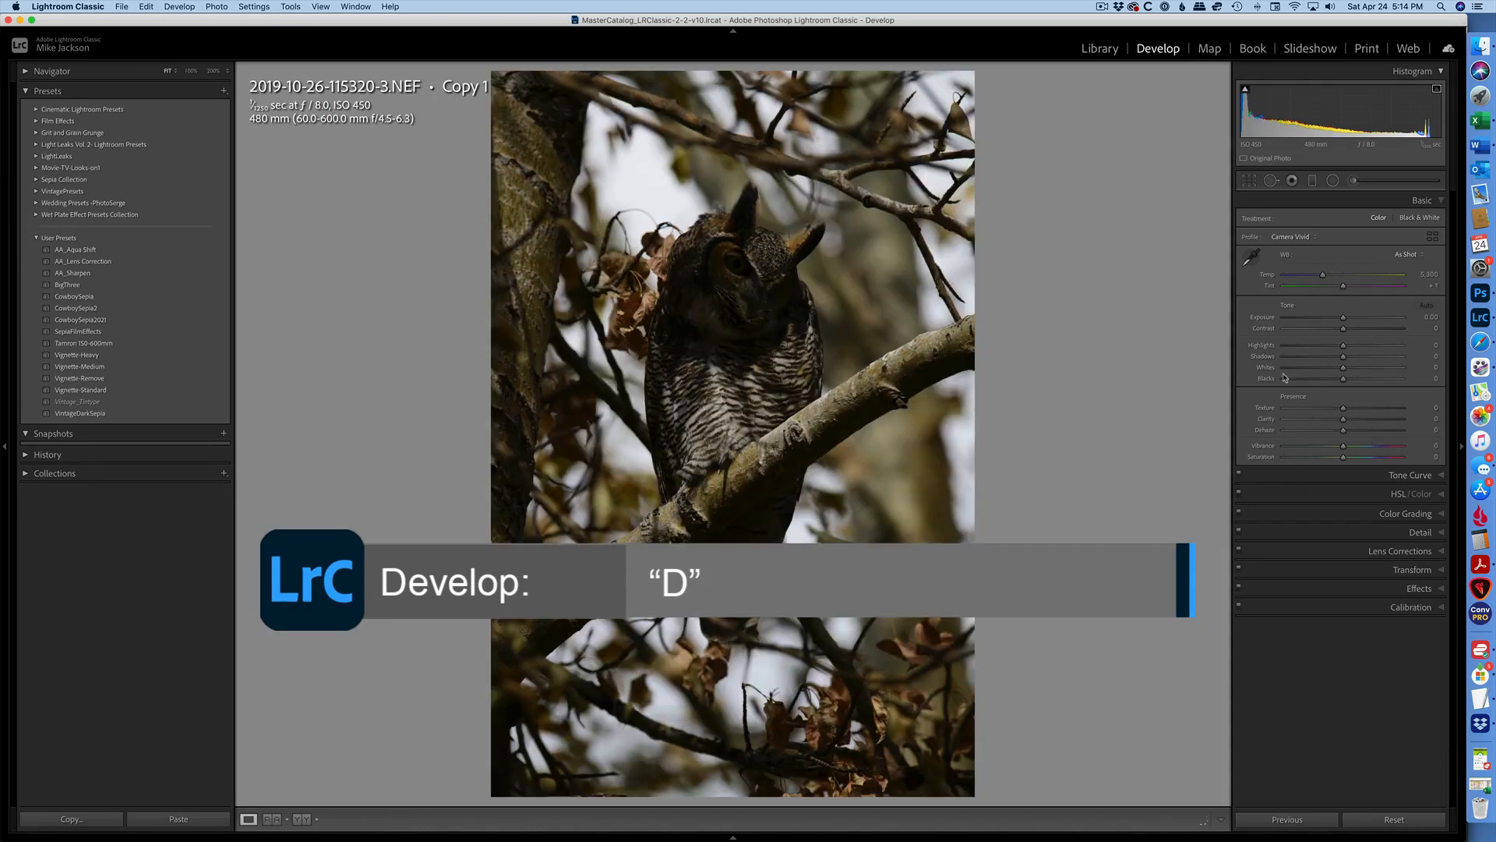
pyautogui.click(1369, 321)
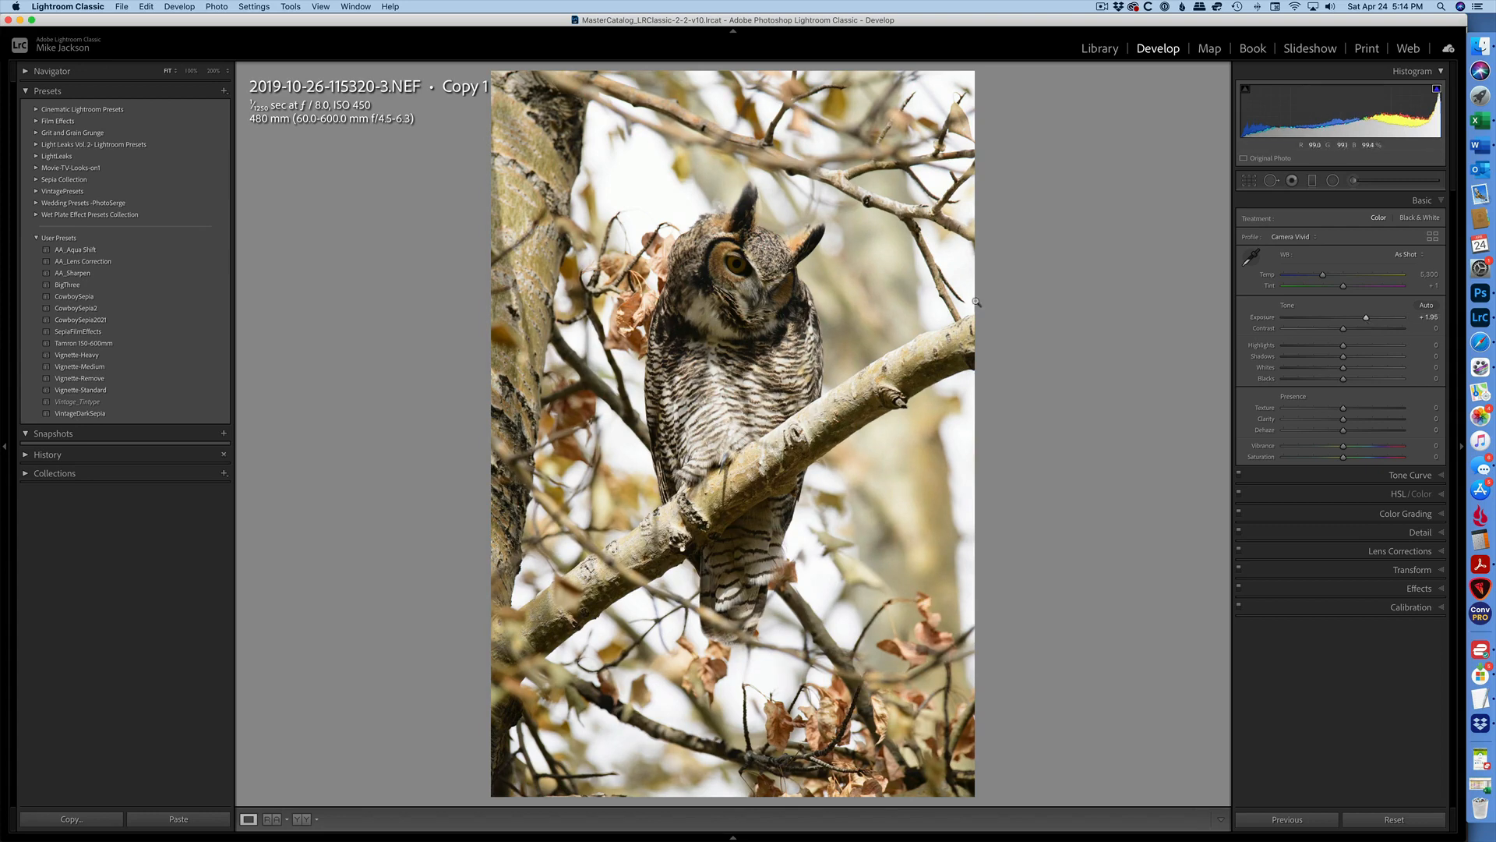
pyautogui.click(1367, 320)
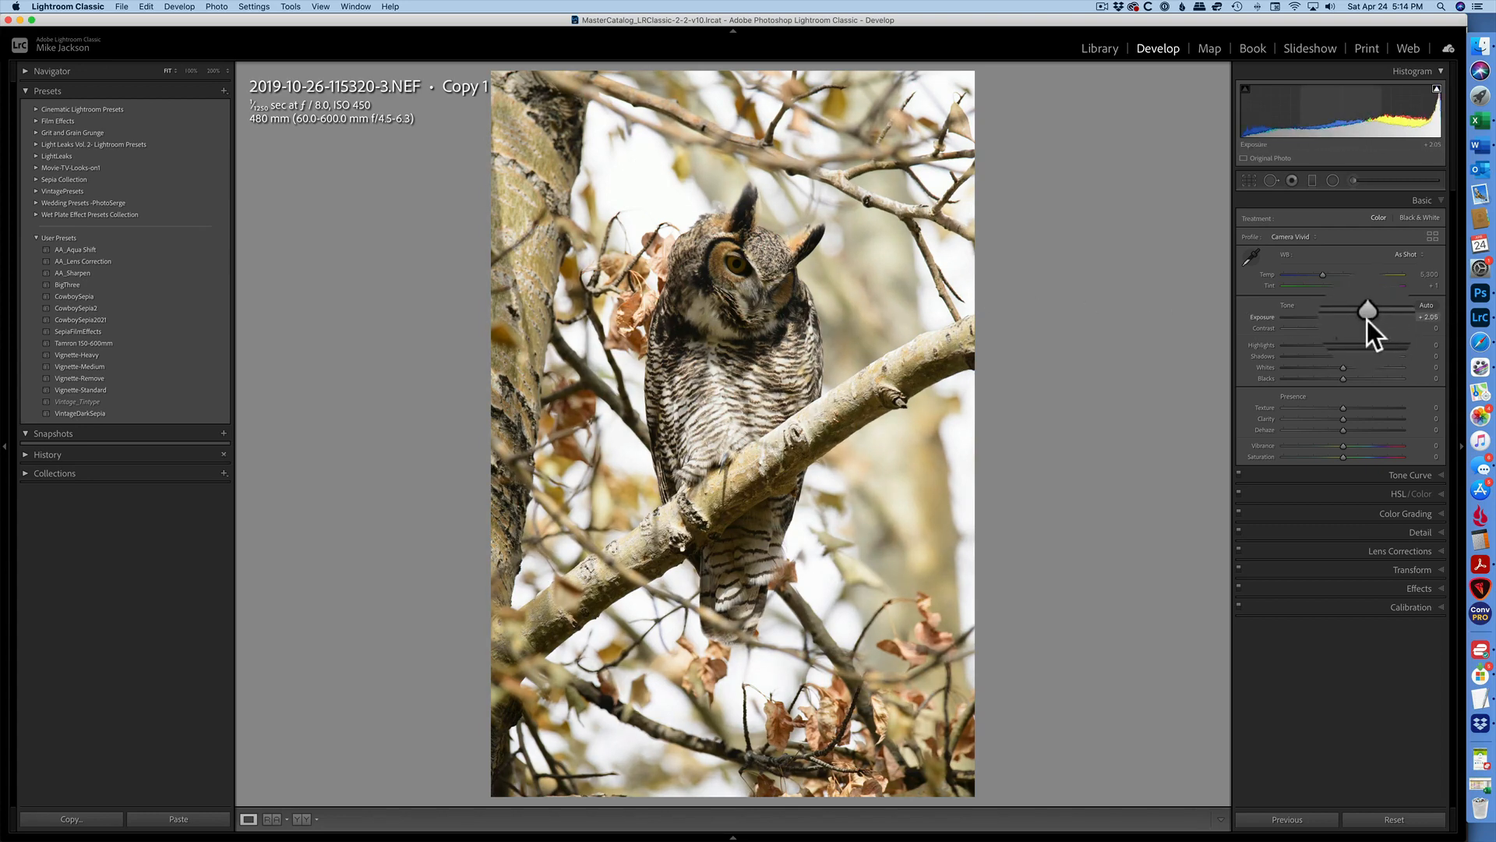
pyautogui.moveTo(1367, 319); pyautogui.dragTo(1366, 320)
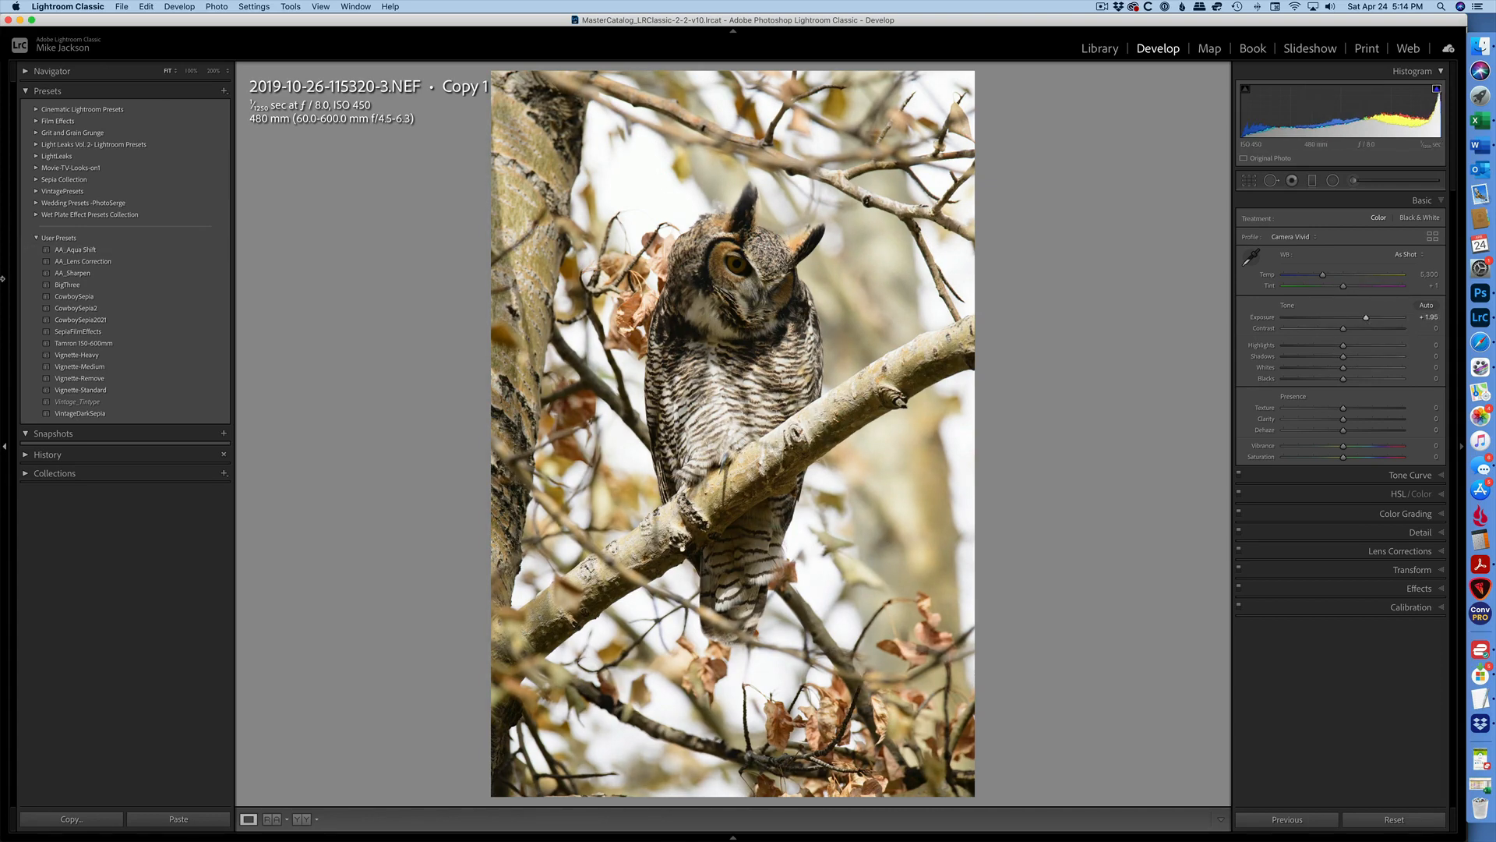
# Create a develop preset named Exposure +2 that saves only the Exposure setting.
pyautogui.click(223, 90)
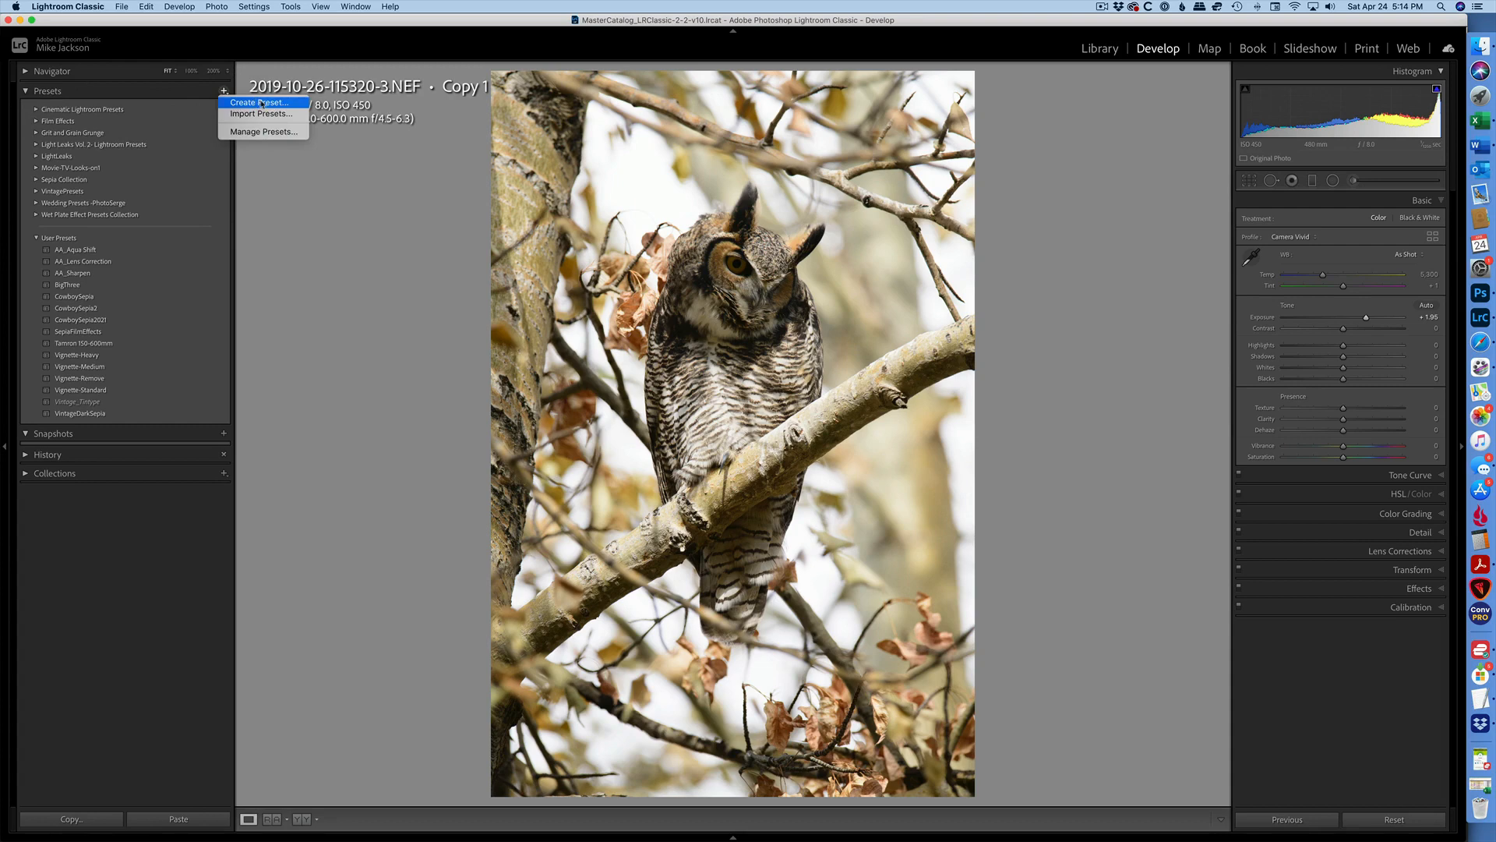
pyautogui.click(260, 103)
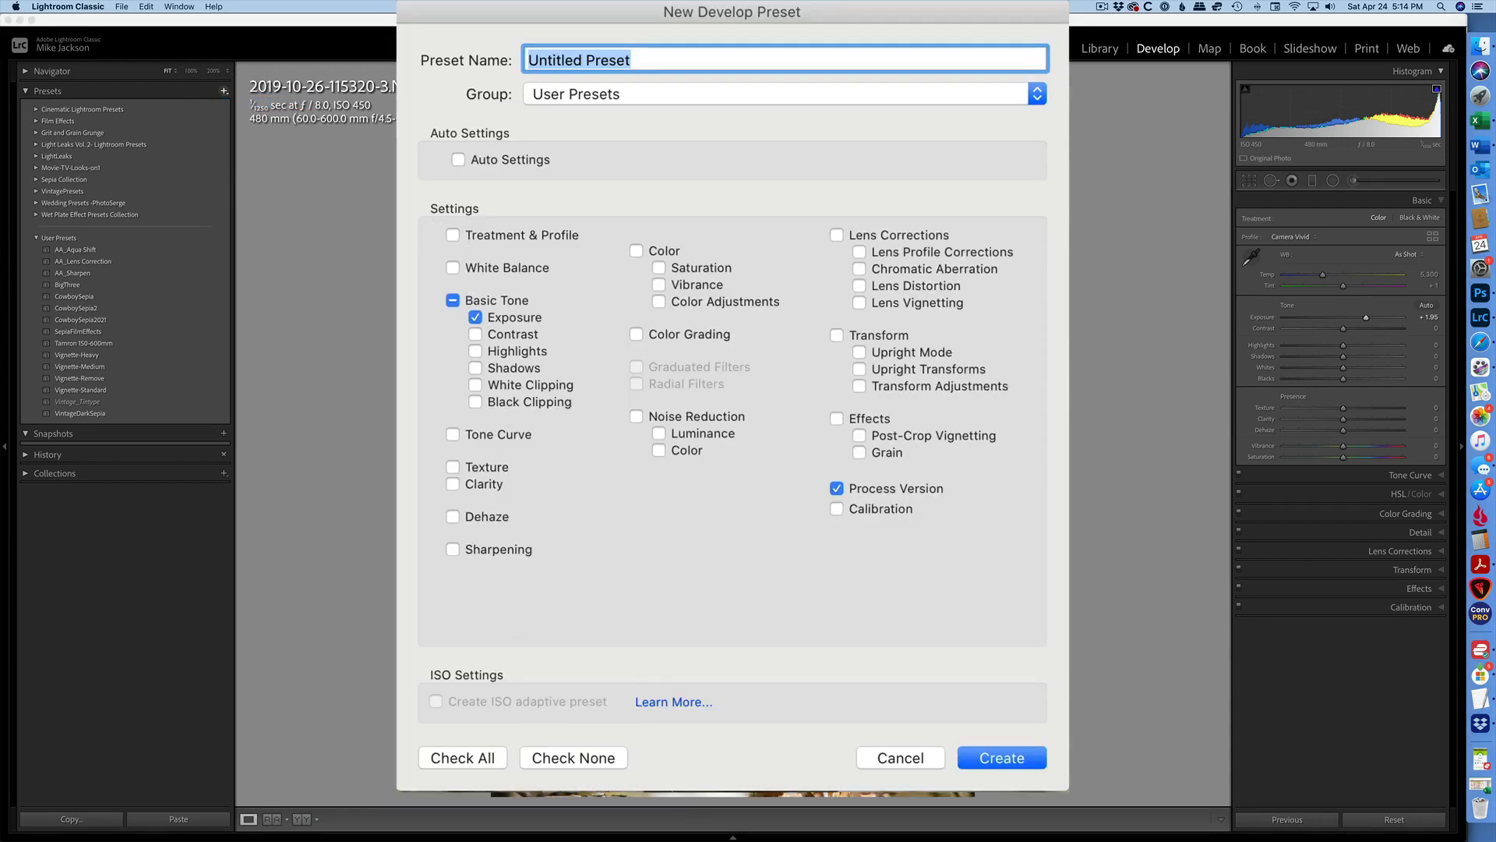
pyautogui.click(571, 766)
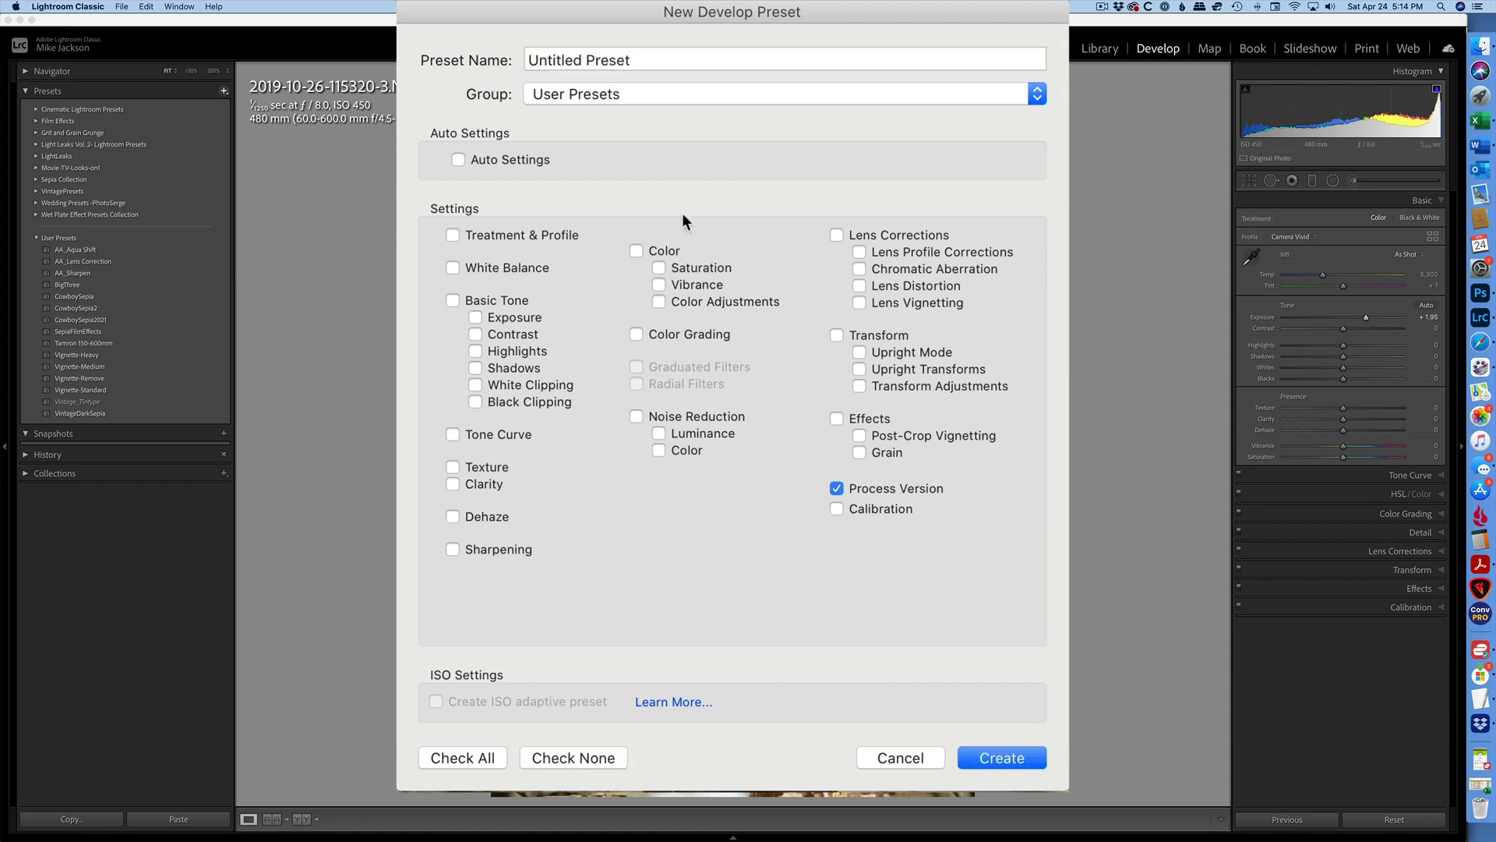
pyautogui.click(475, 318)
pyautogui.click(588, 66)
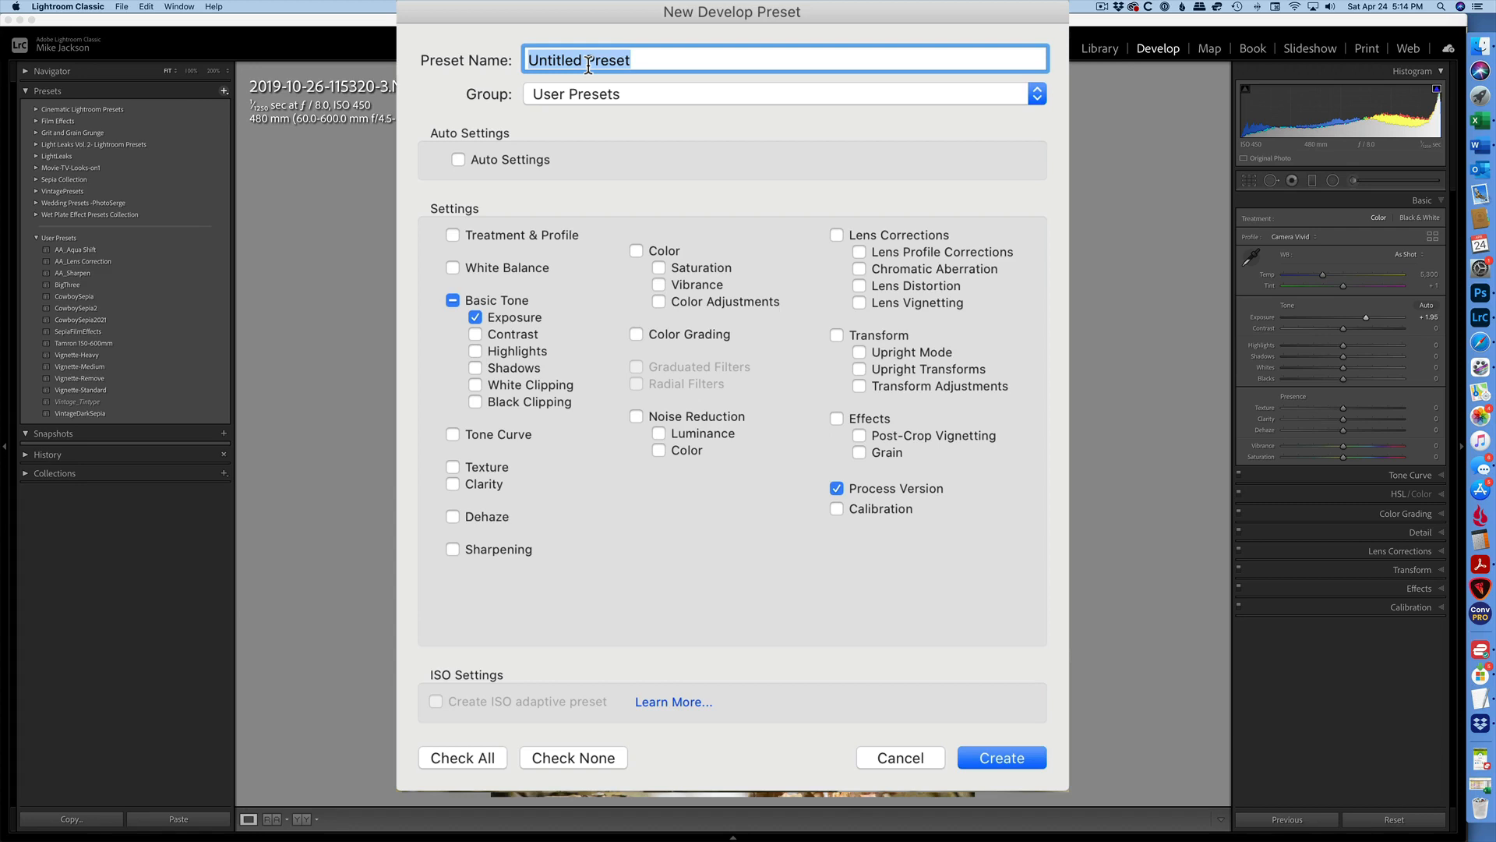
pyautogui.write('Expo')
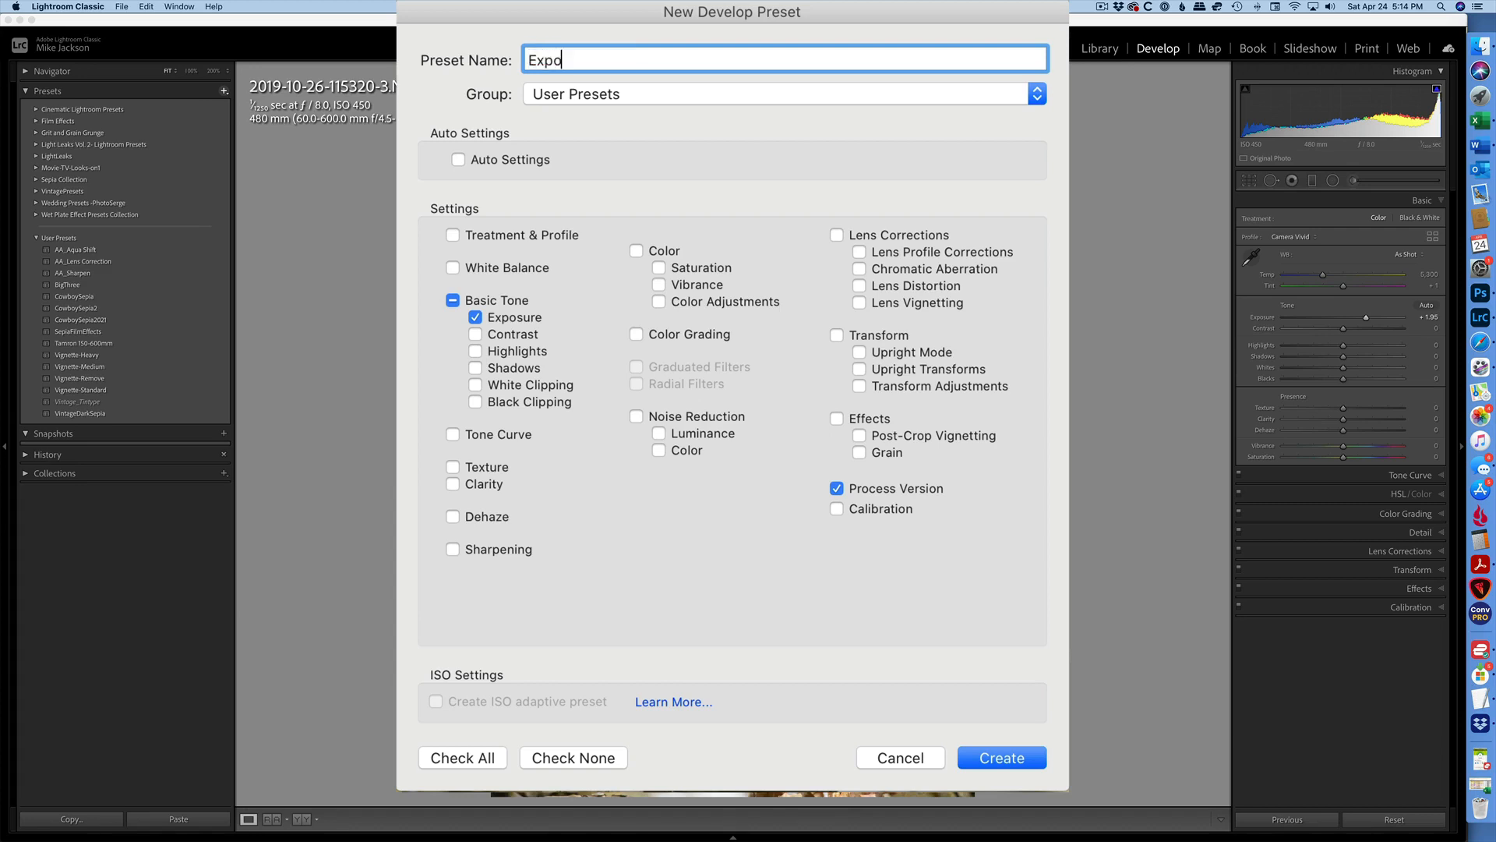
pyautogui.write('sure +2')
pyautogui.click(1021, 753)
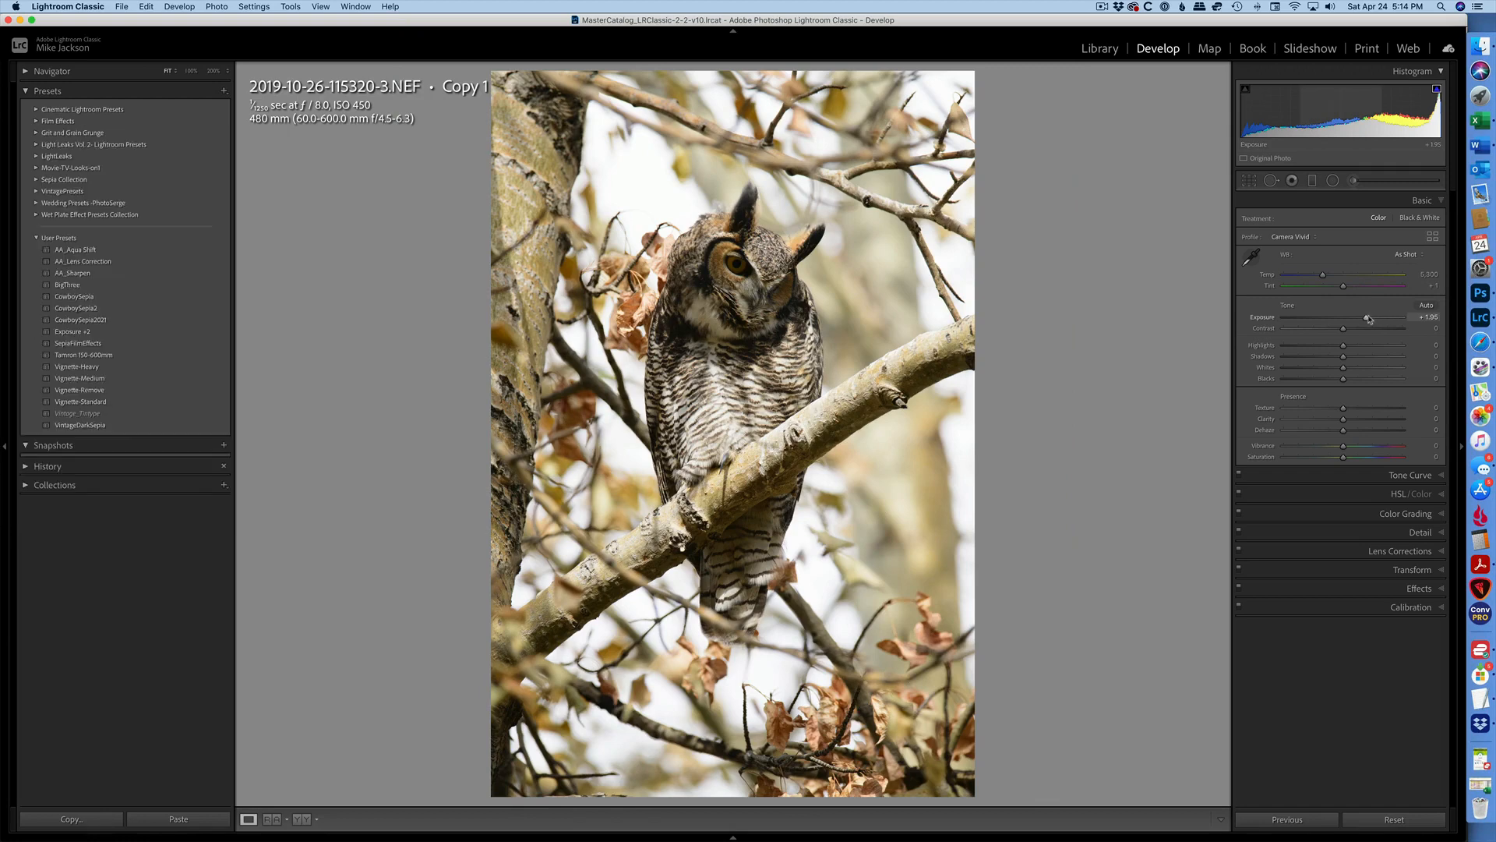
# Set the exposure to +1.00 and save it as an Exposure-only preset named Exposure +1.
pyautogui.moveTo(1366, 317); pyautogui.dragTo(1355, 319)
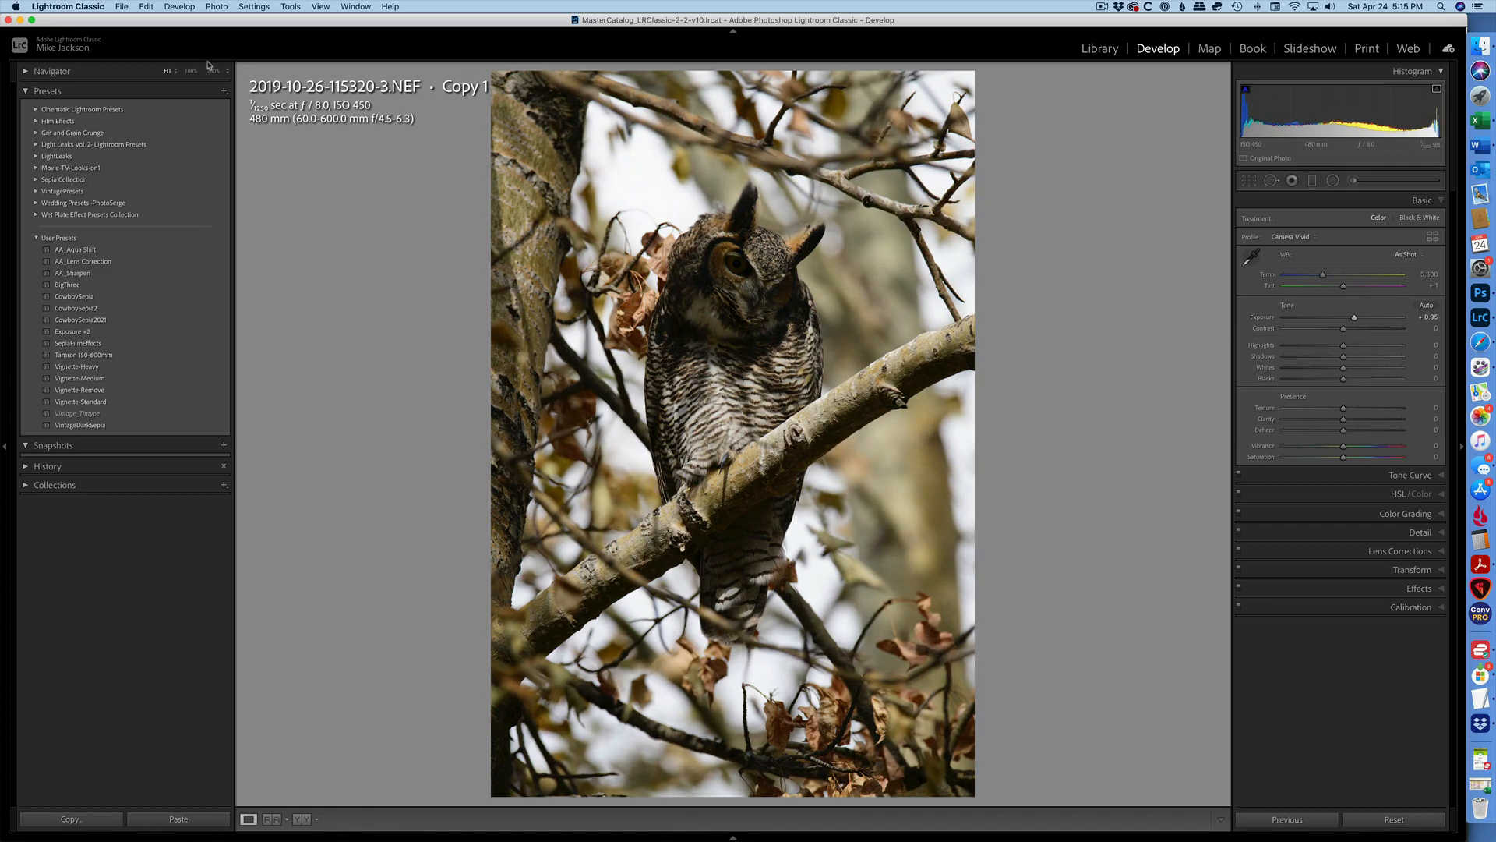
pyautogui.click(225, 91)
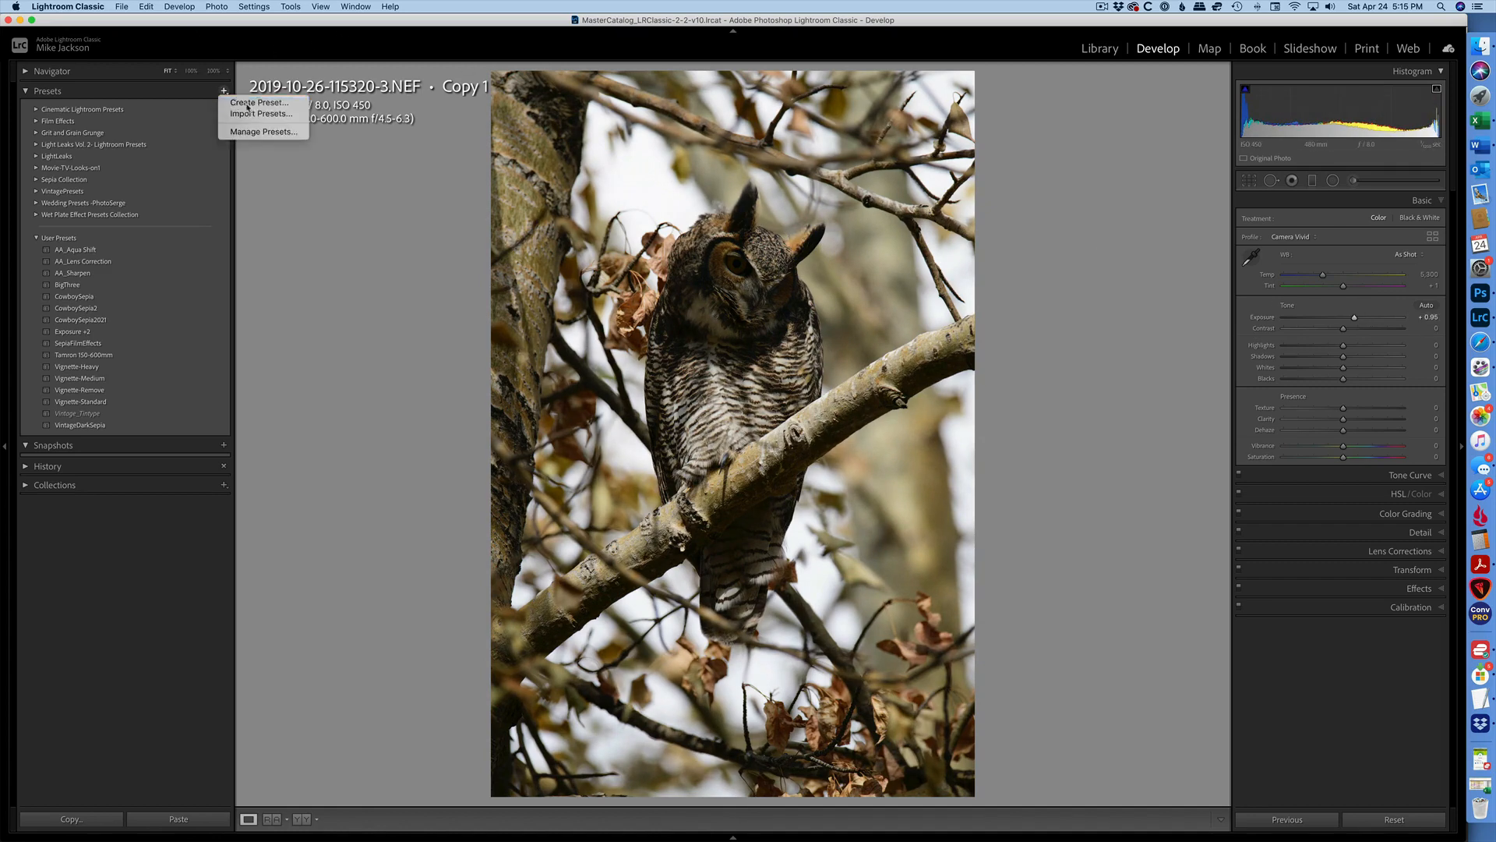
pyautogui.click(639, 218)
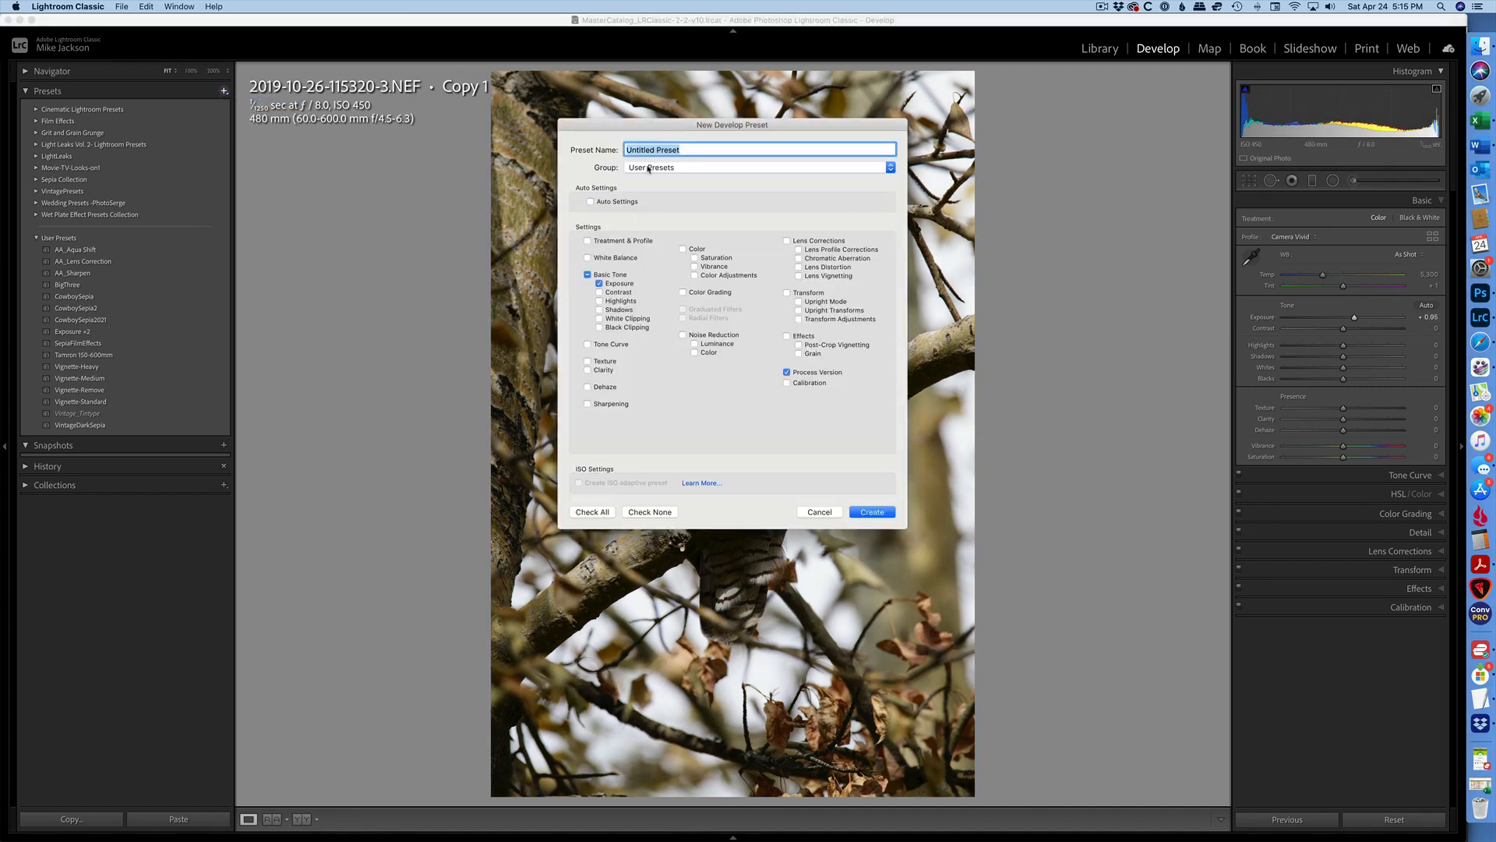
pyautogui.write('Exposure +1')
pyautogui.click(880, 511)
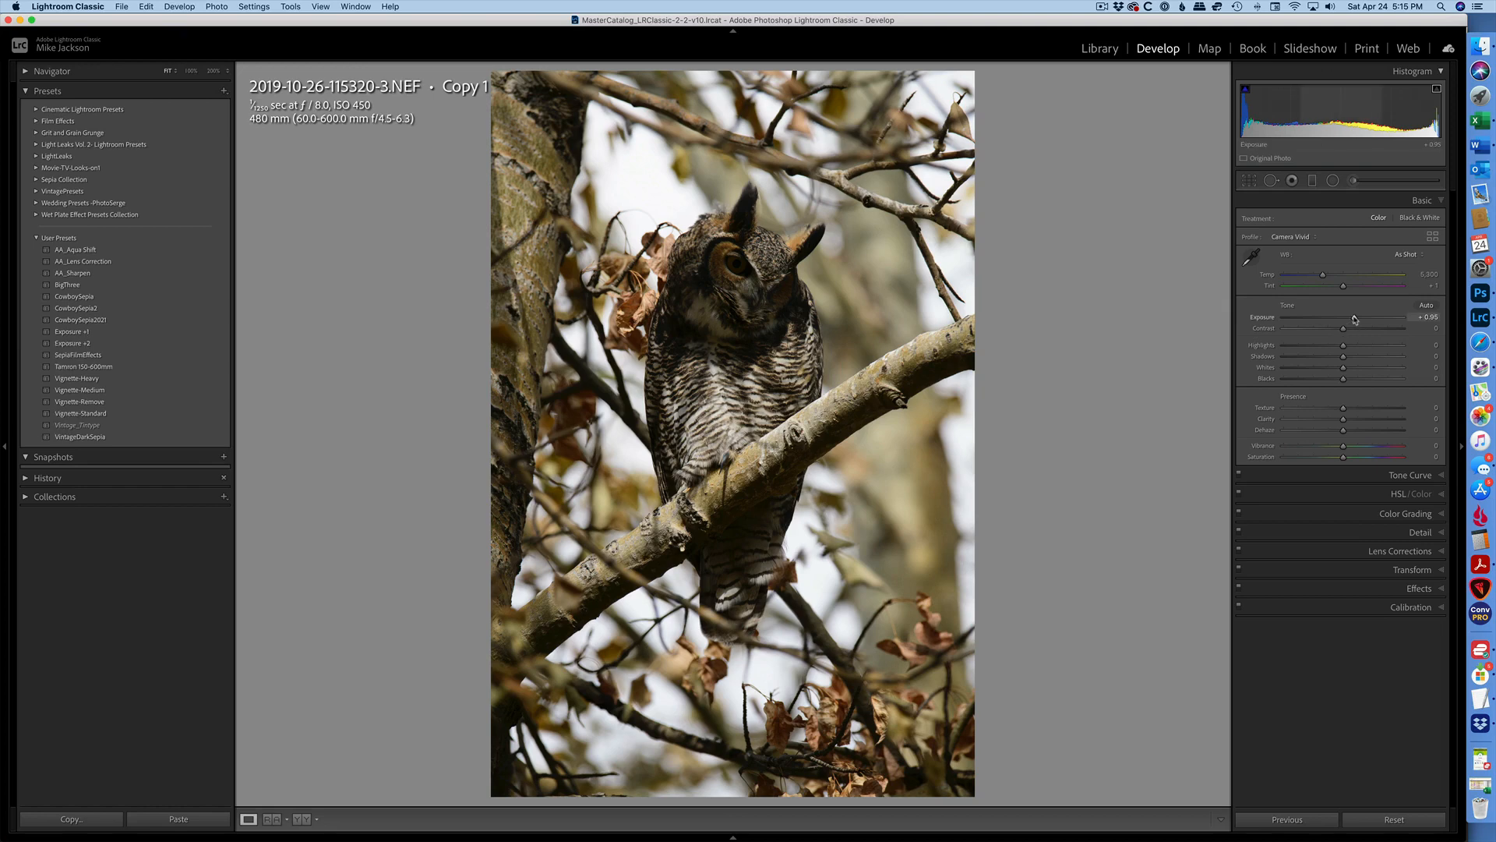
# Set the exposure to -1.00 and save it as an Exposure-only preset named Exposure -1.
pyautogui.moveTo(1354, 319); pyautogui.dragTo(1330, 318)
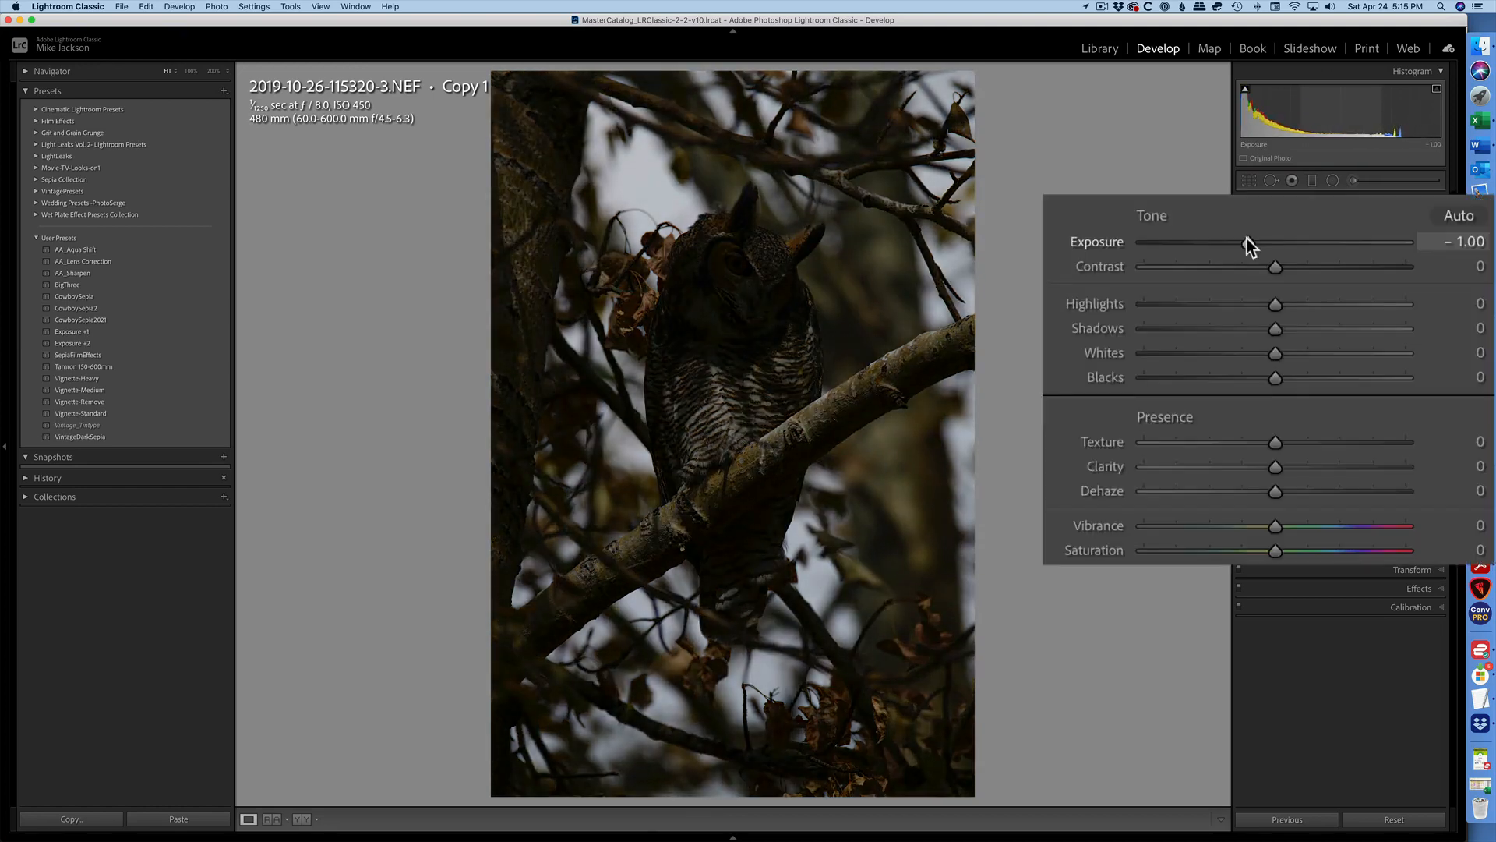
pyautogui.click(223, 92)
pyautogui.click(240, 104)
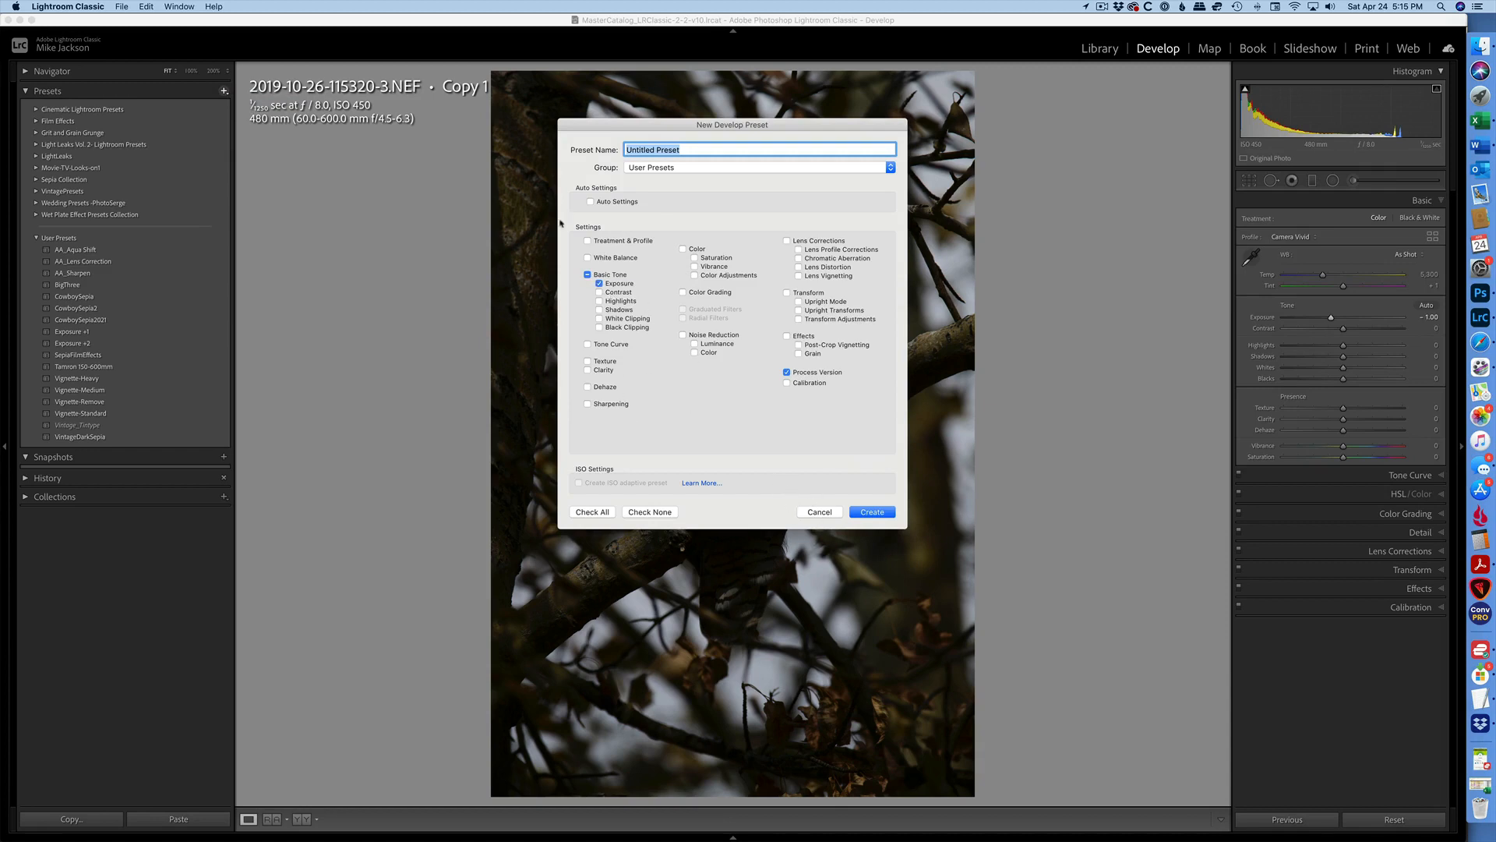
pyautogui.write('Exp')
pyautogui.write('osufe')
pyautogui.write('re')
pyautogui.write(' -1')
pyautogui.click(872, 512)
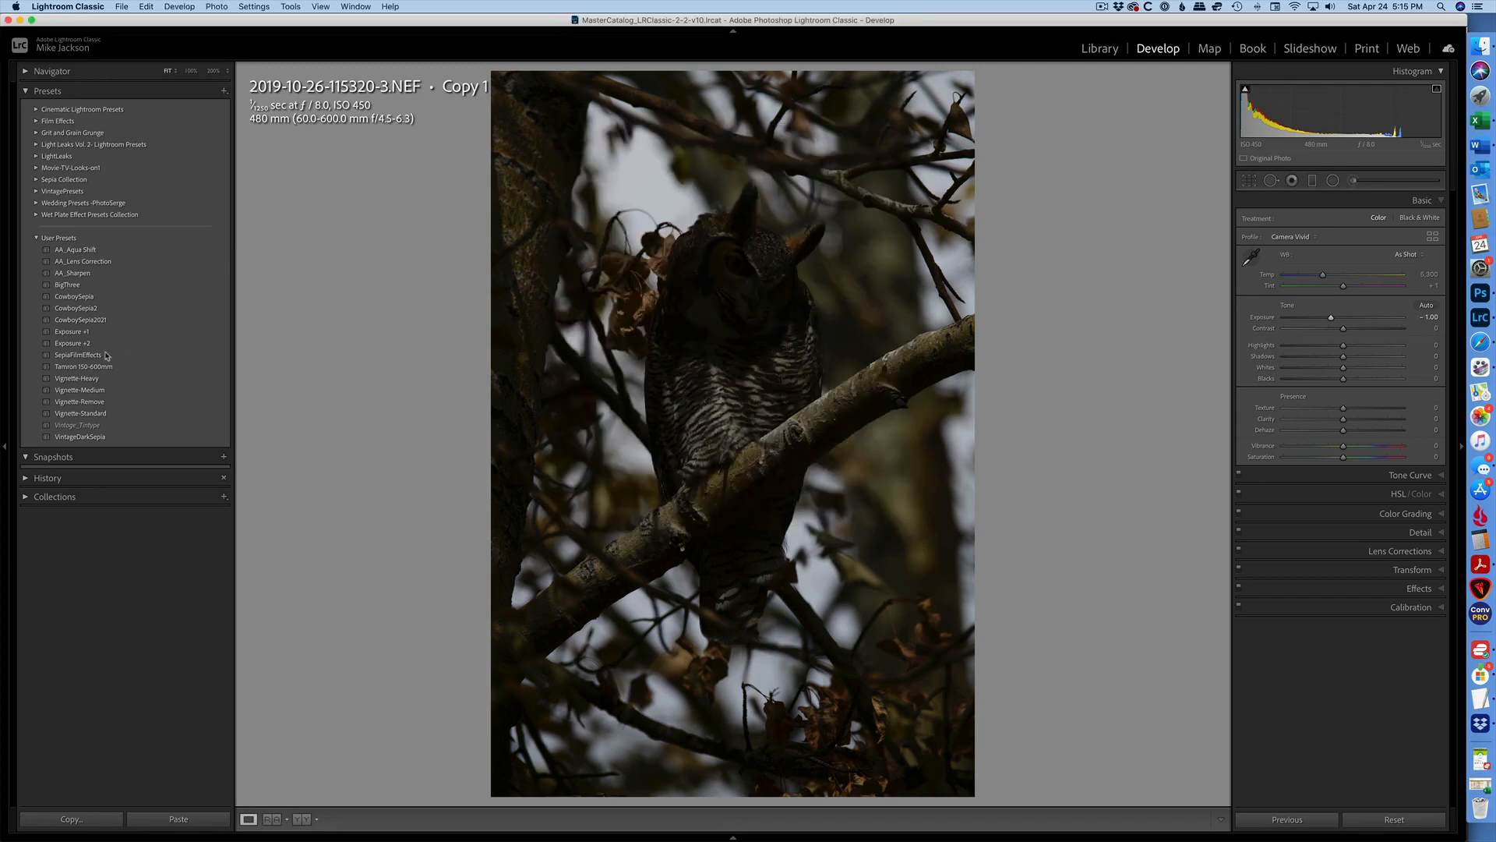
# Set the exposure to -2.00 and save it as an Exposure-only preset named Exposure -2.
pyautogui.moveTo(1331, 318); pyautogui.dragTo(1320, 318)
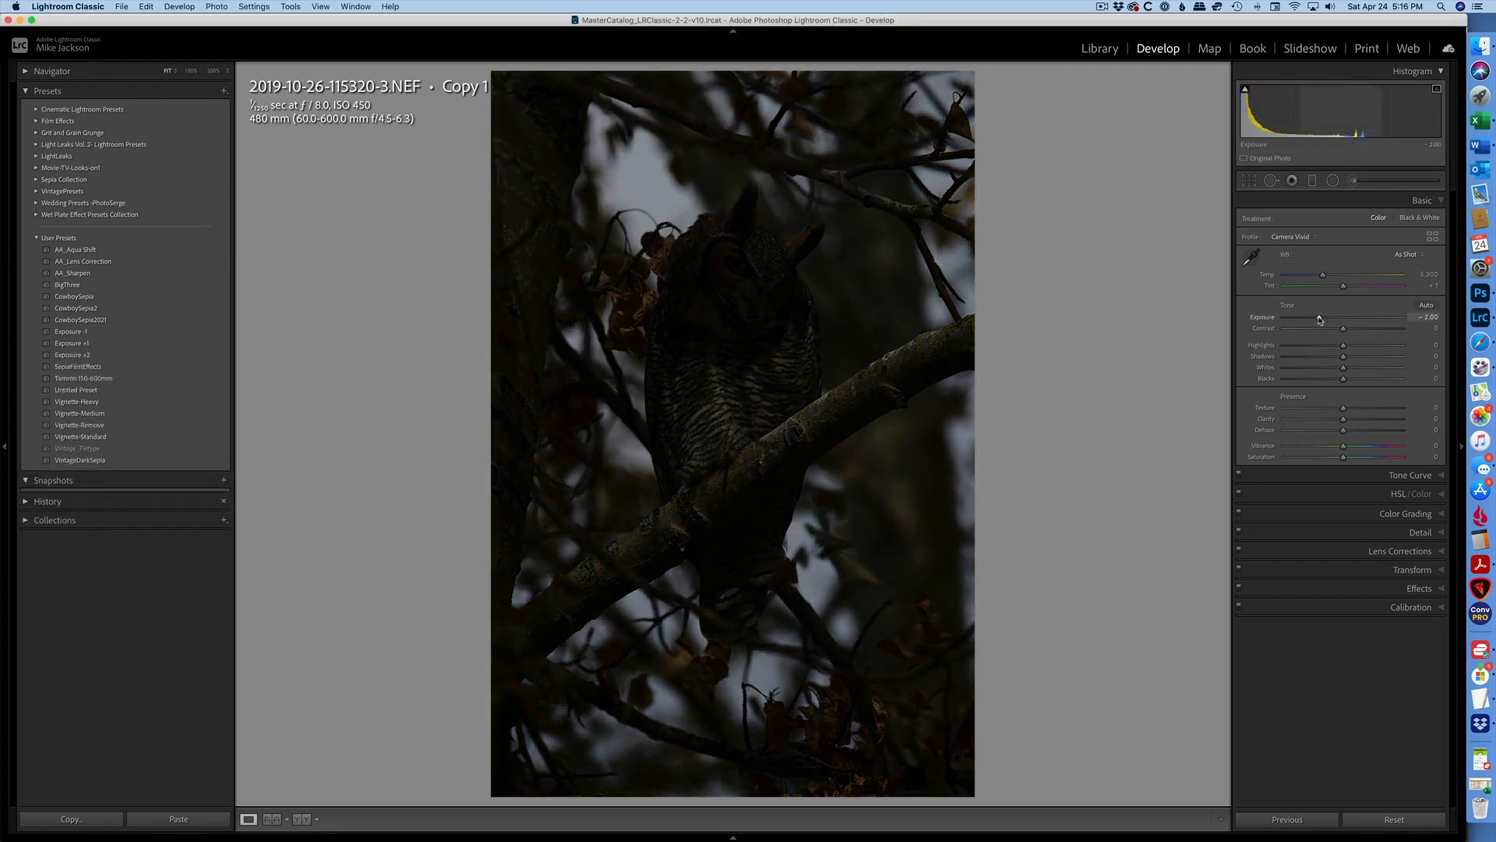
pyautogui.click(224, 91)
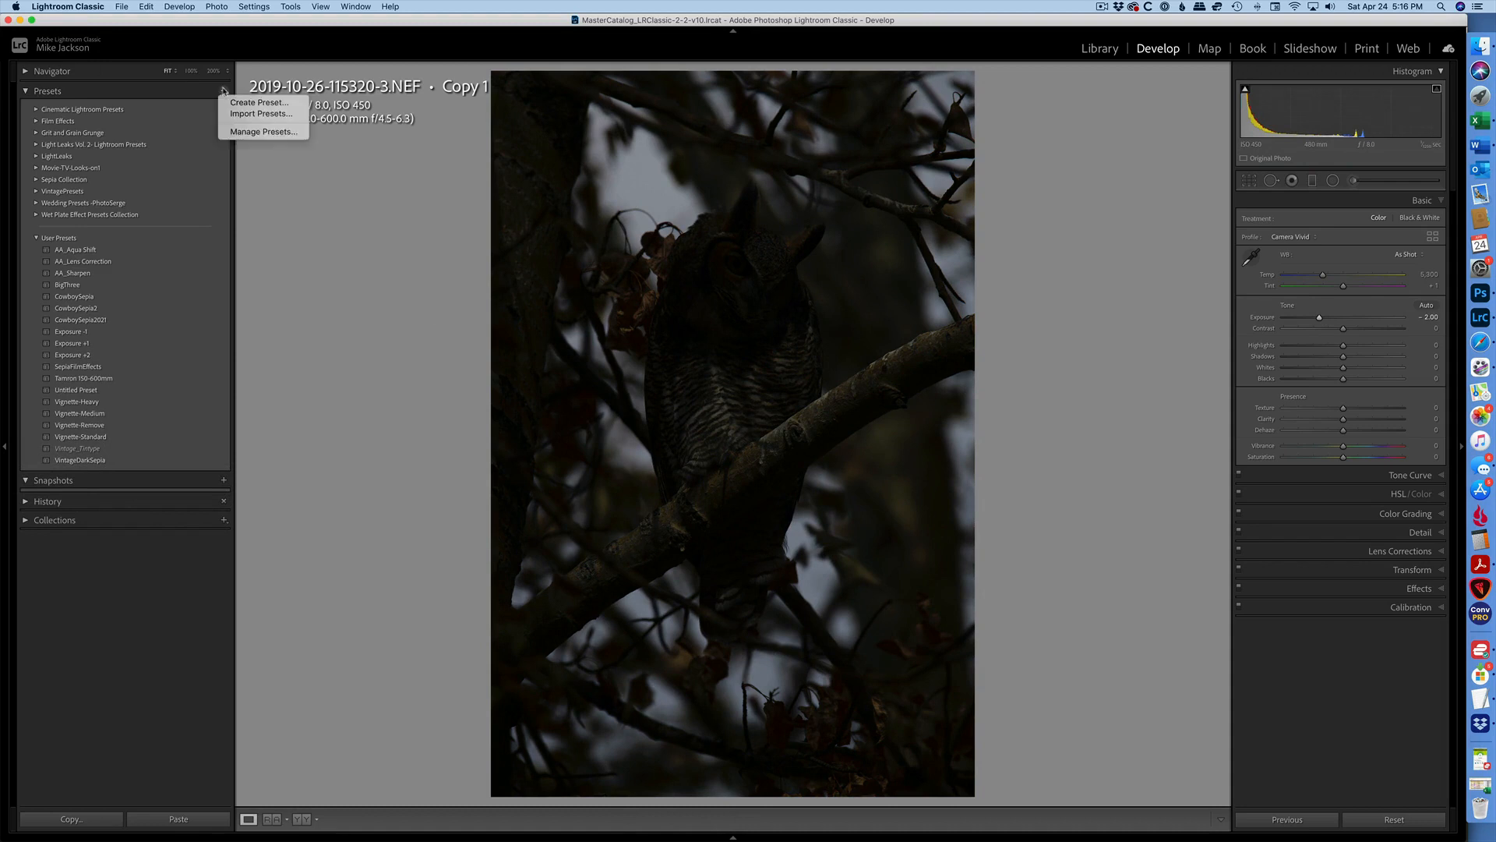
pyautogui.click(267, 101)
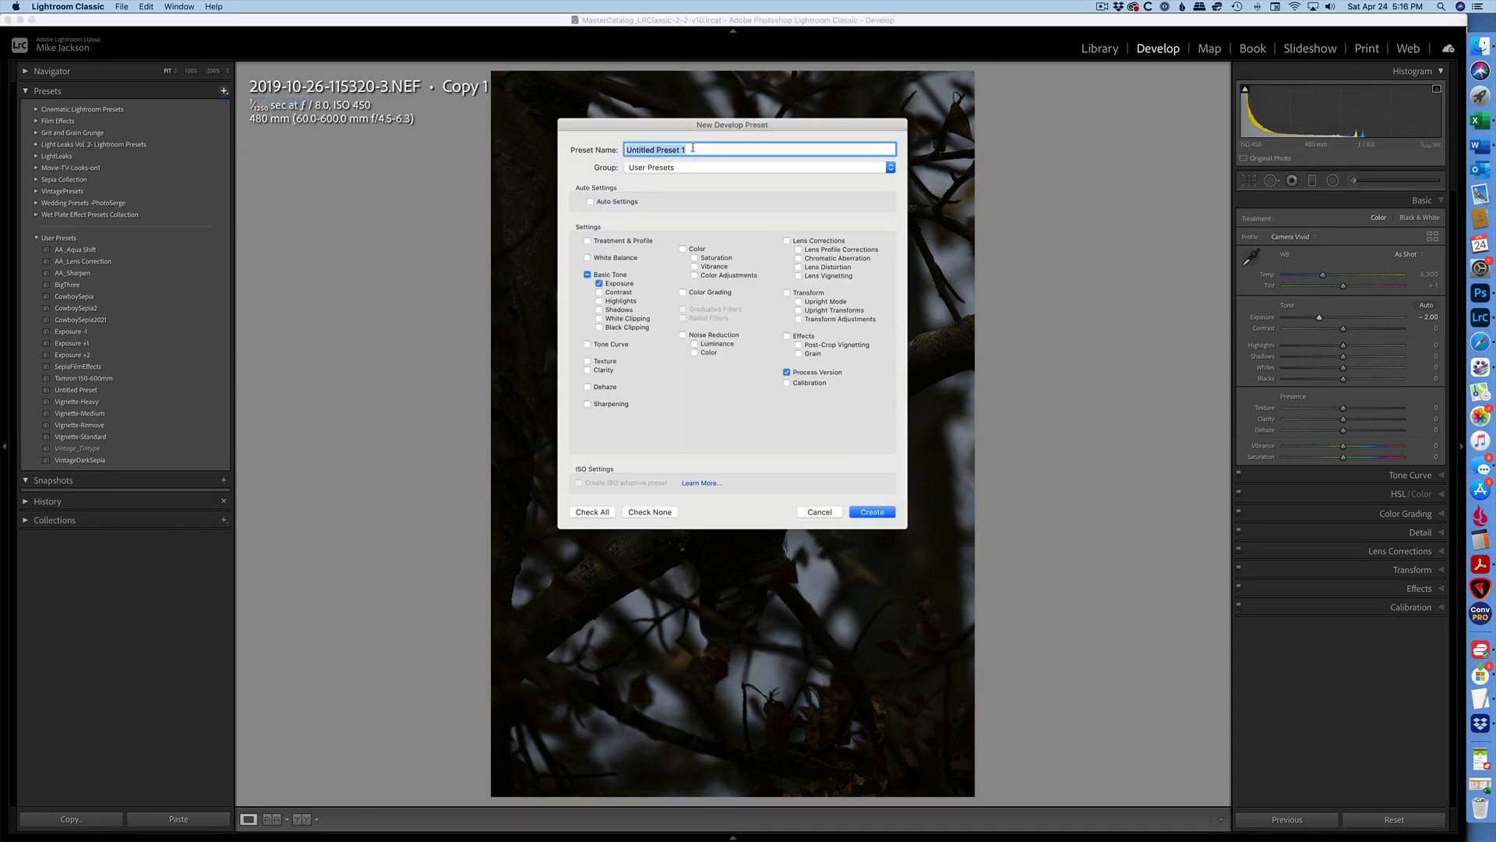
pyautogui.write('Exposure -2')
pyautogui.click(880, 514)
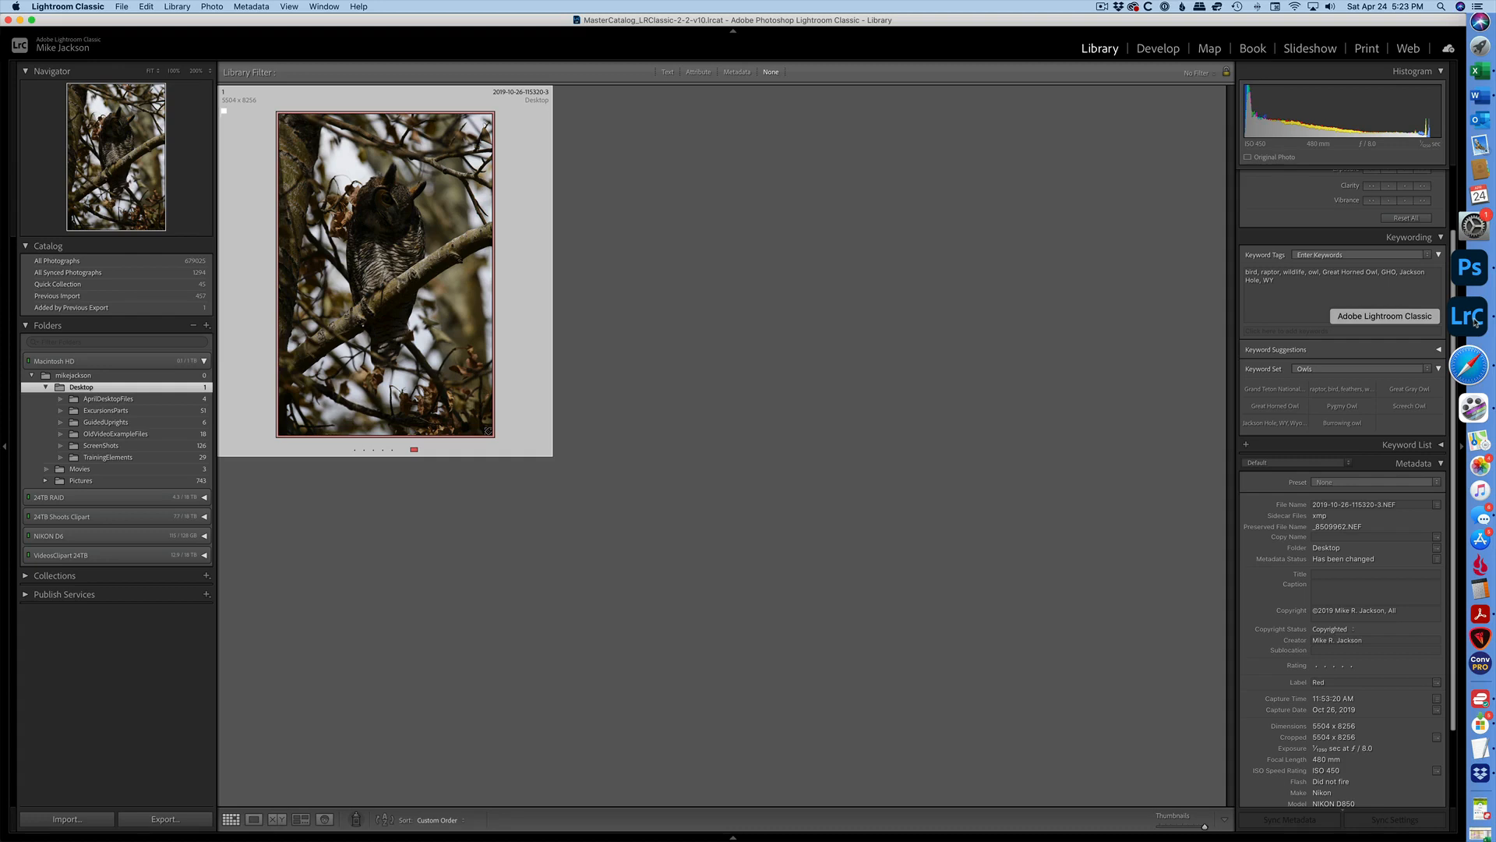
# Create two virtual copies of the original photo and open Copy 1 in Develop.
pyautogui.press('super+apostrophe')
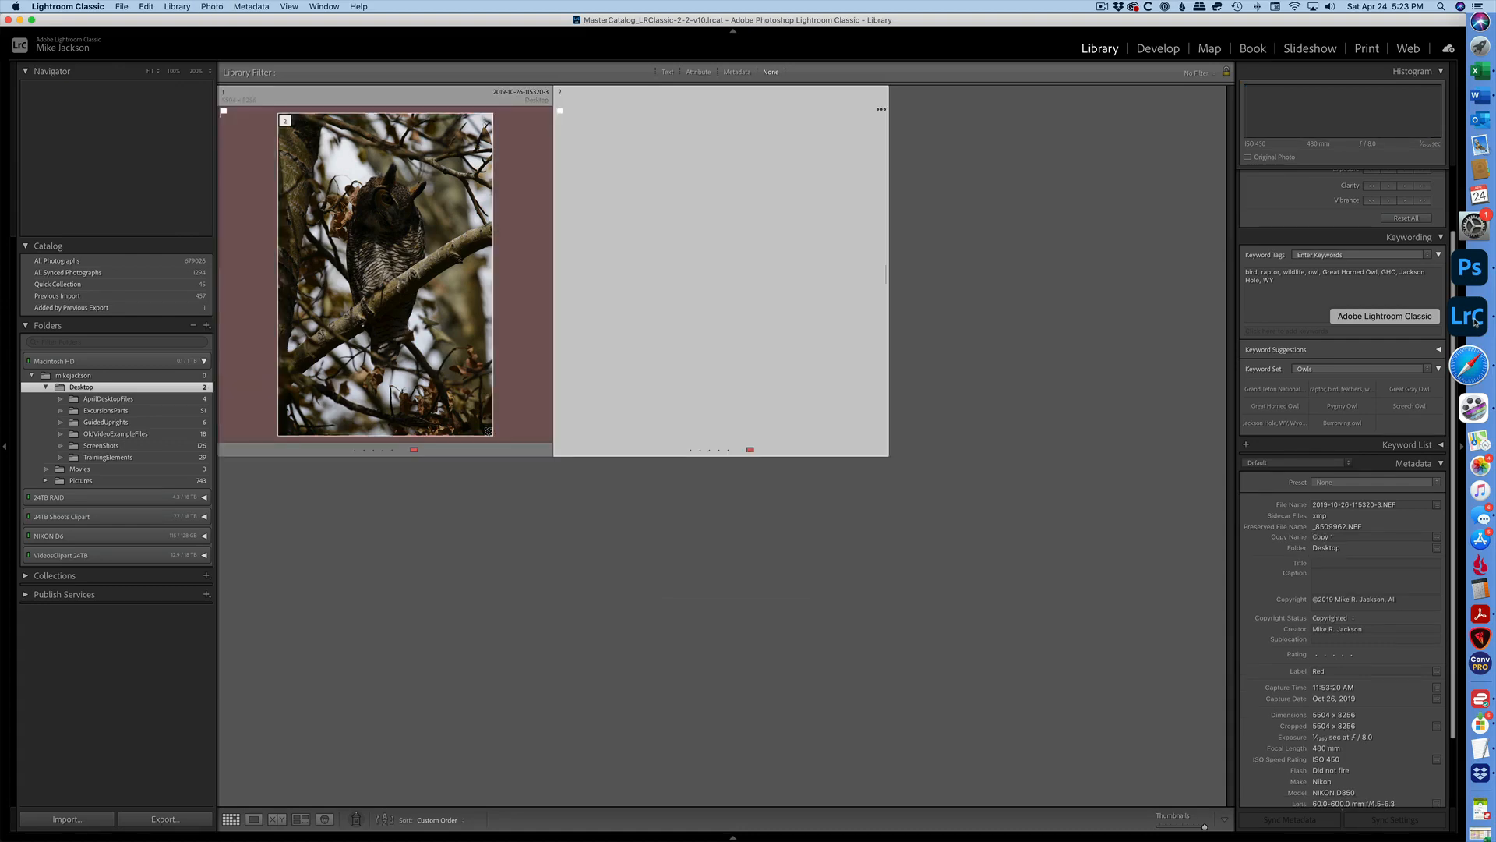
pyautogui.press('super+apostrophe')
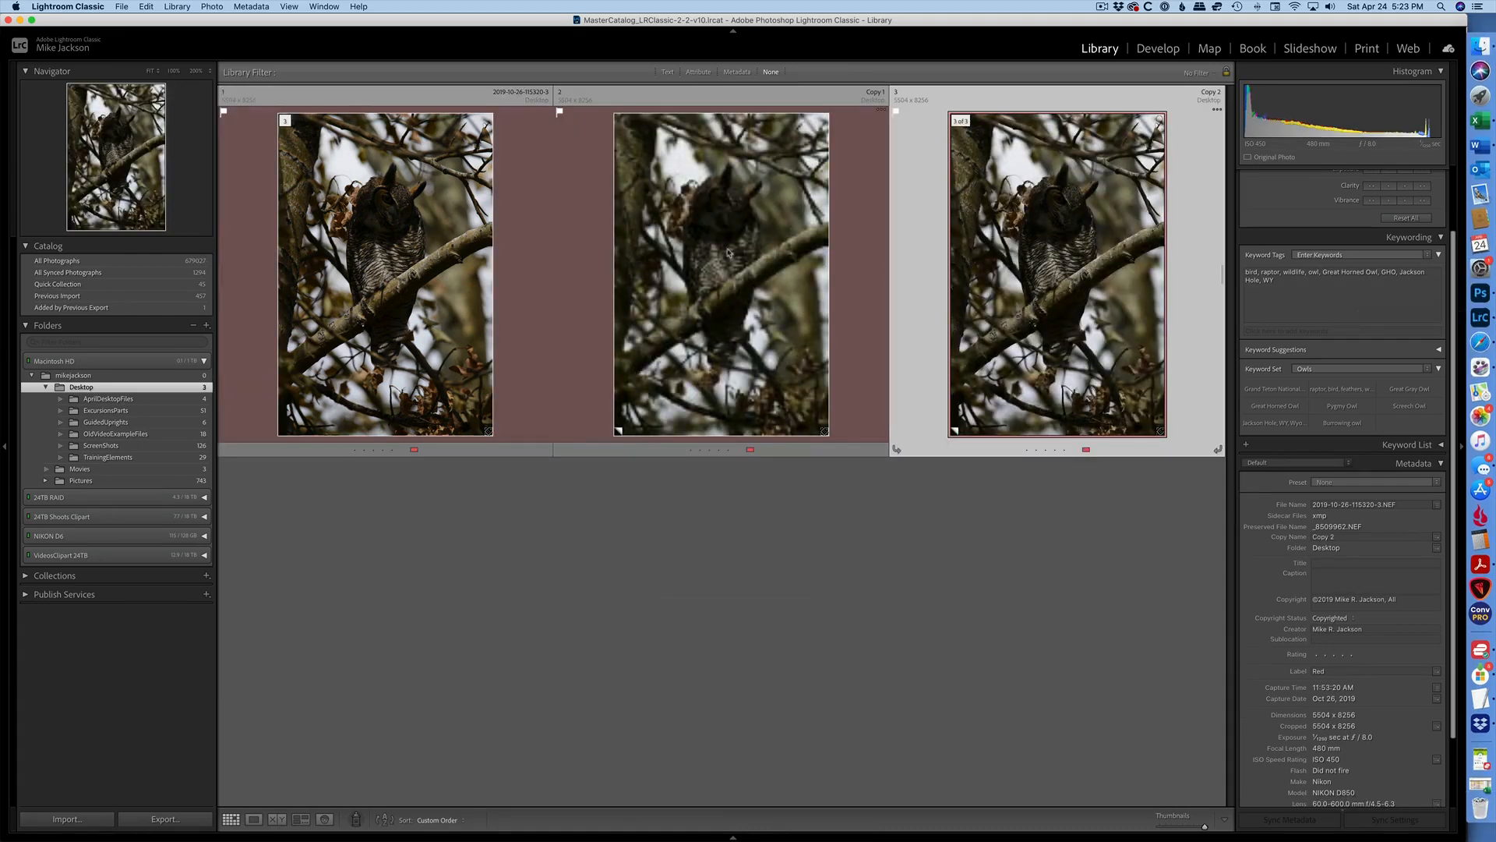
pyautogui.press('Left')
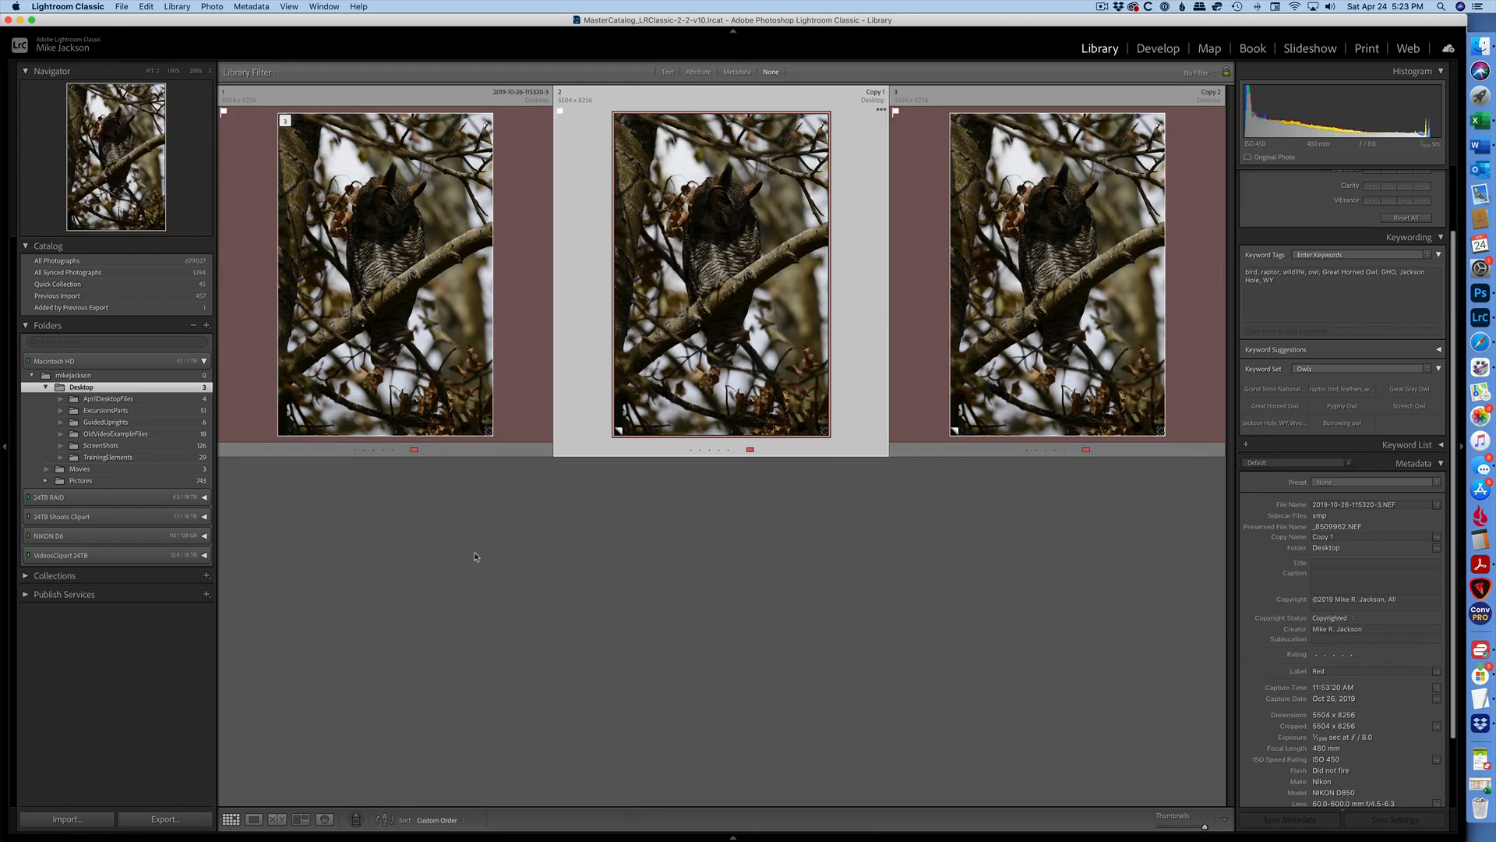
pyautogui.press('d')
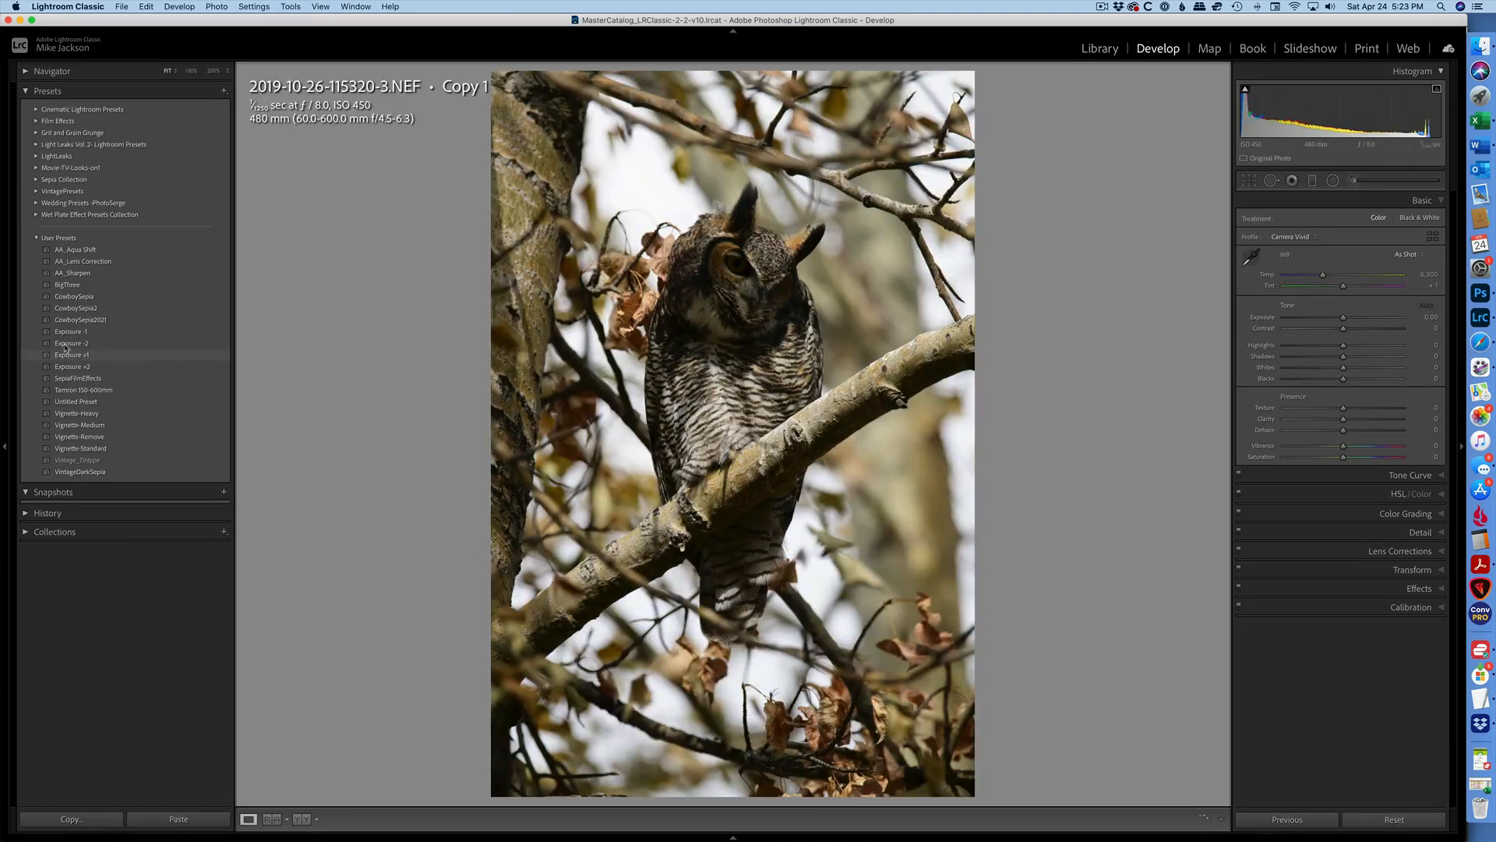
# Apply the Exposure +2 preset to Copy 1 and nudge its exposure slightly higher.
pyautogui.click(78, 367)
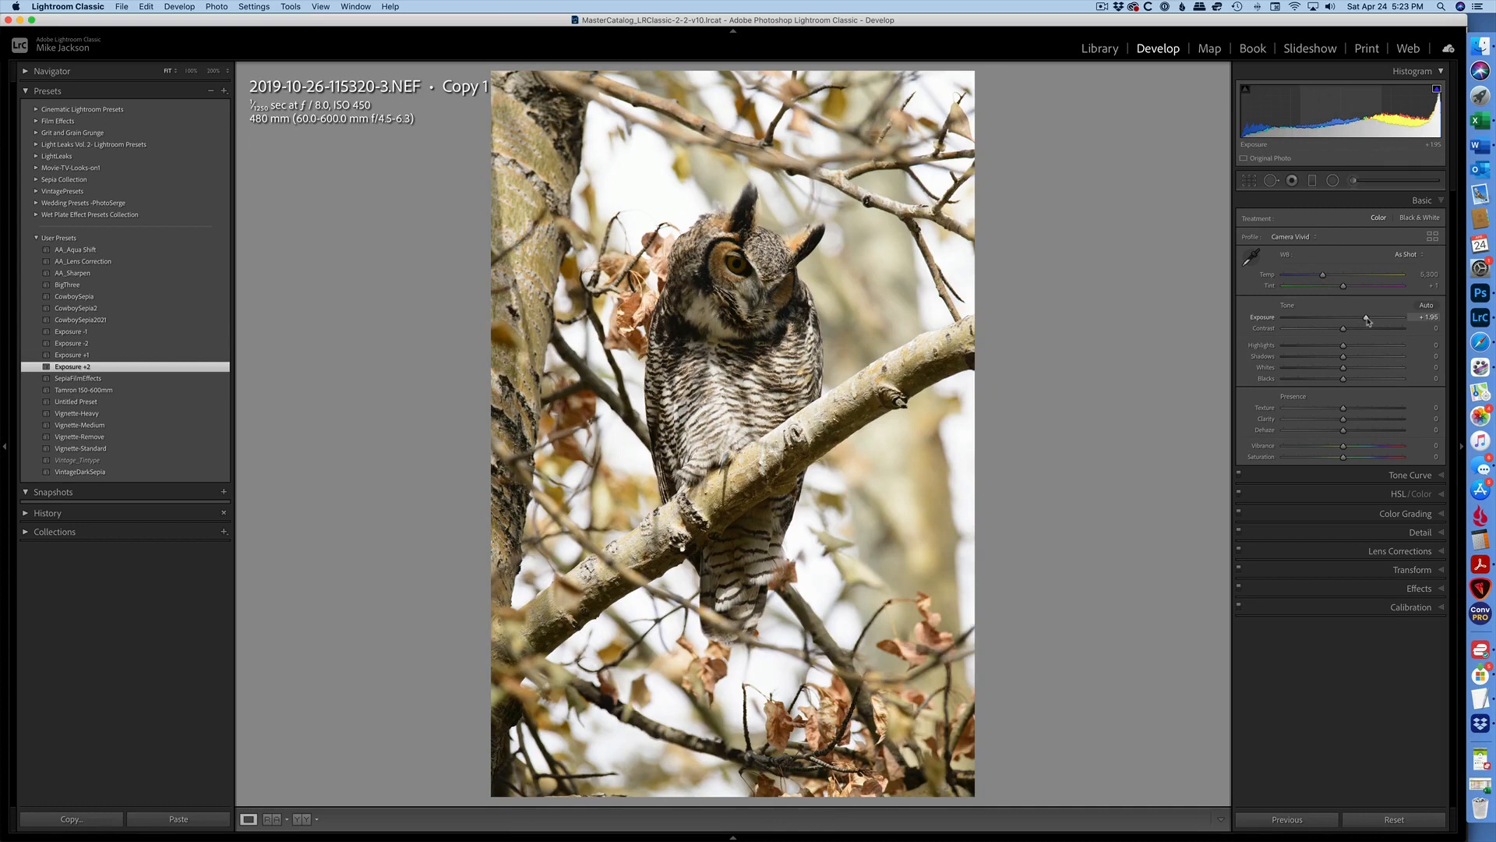
pyautogui.moveTo(1368, 320); pyautogui.dragTo(1379, 323)
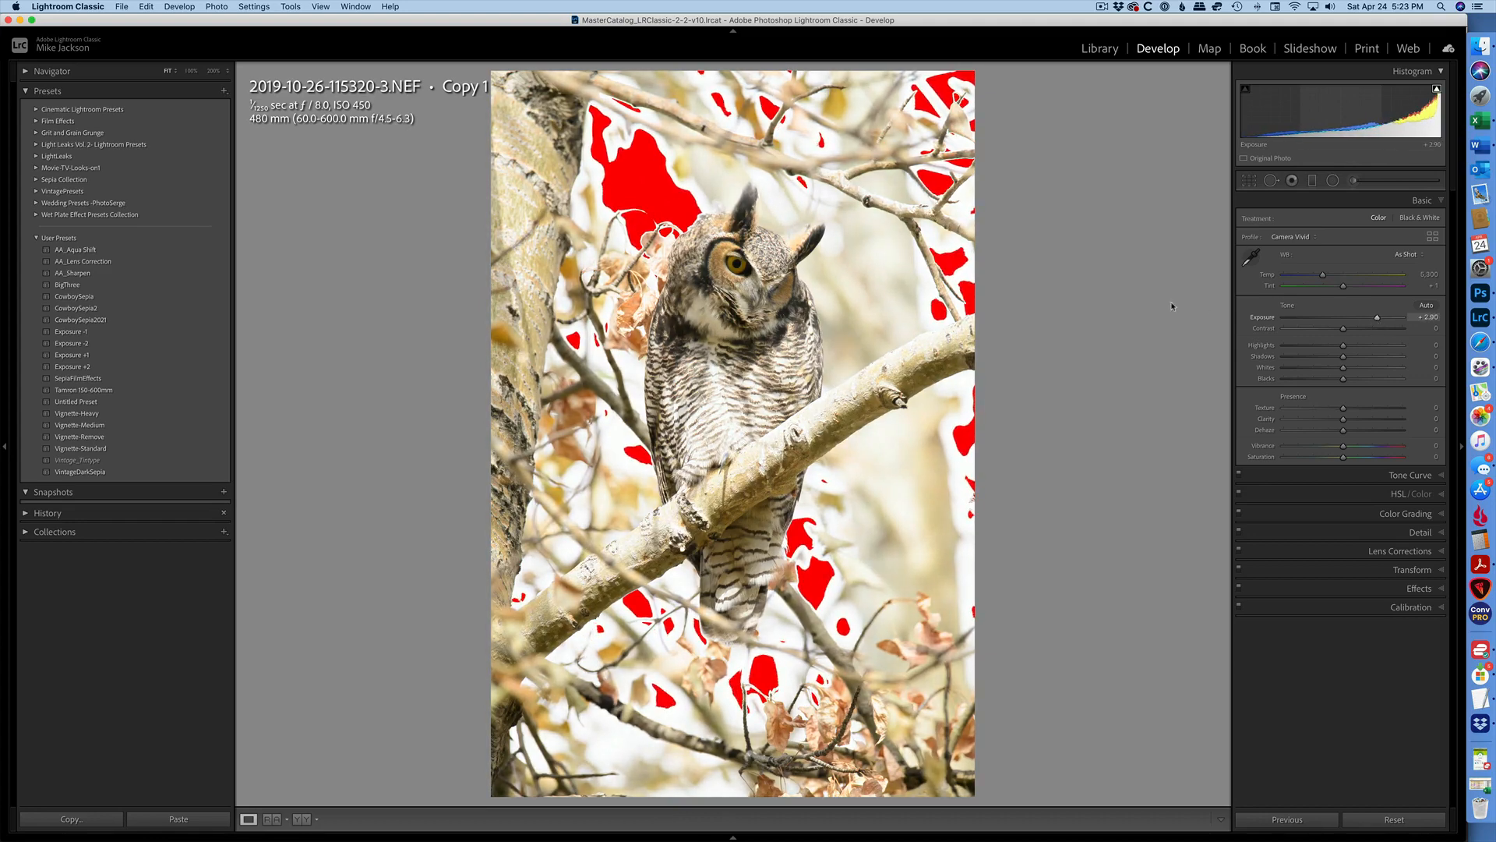
pyautogui.moveTo(686, 510)
pyautogui.mouseDown()
pyautogui.moveTo(653, 496)
pyautogui.moveTo(689, 496)
pyautogui.mouseUp()
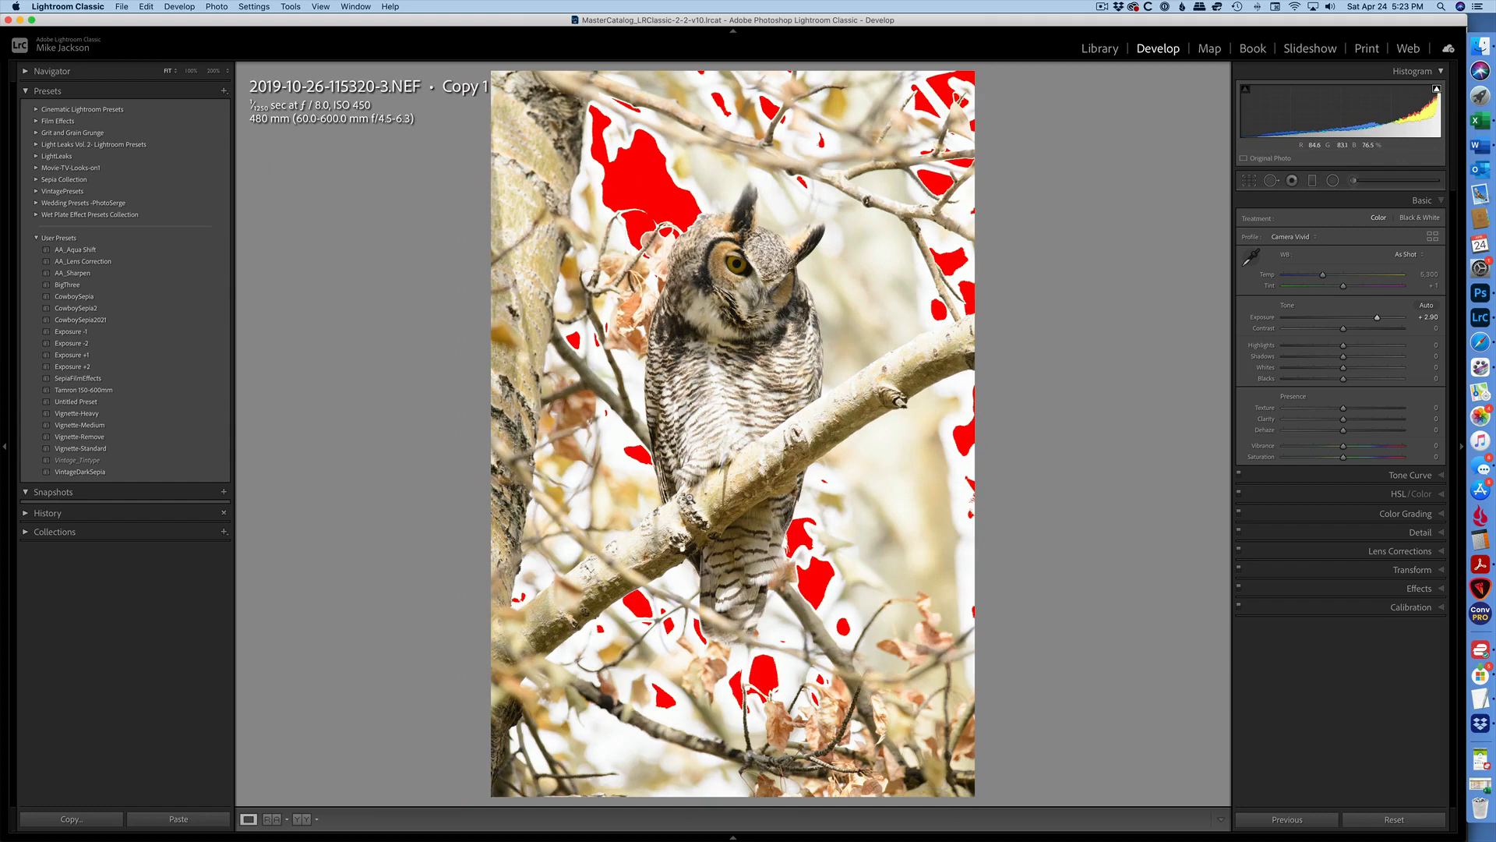
# Move to Copy 2 and apply the Exposure -1 user preset to it.
pyautogui.press('Right')
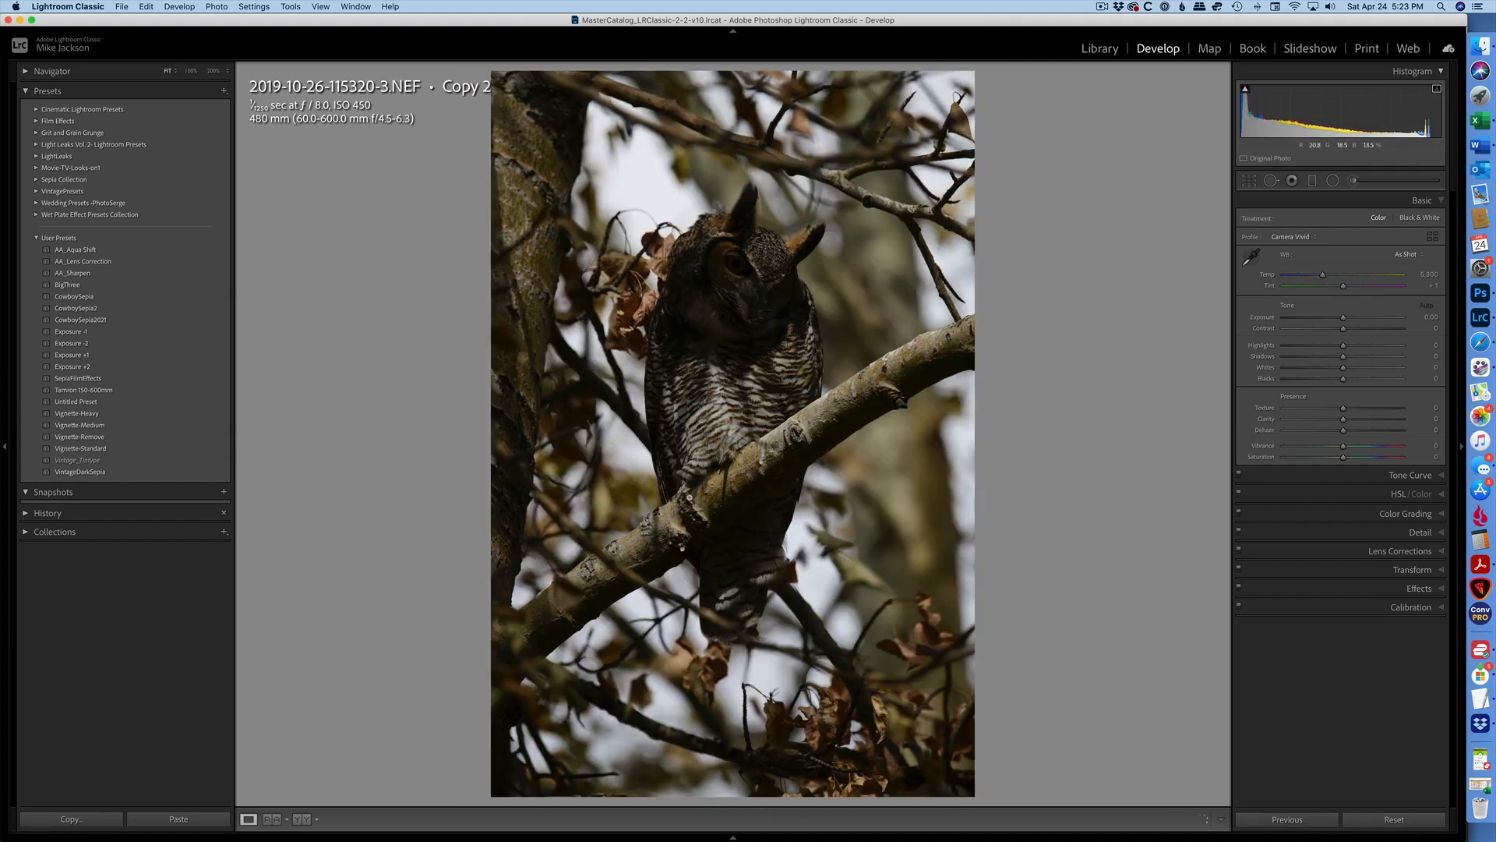
pyautogui.click(71, 332)
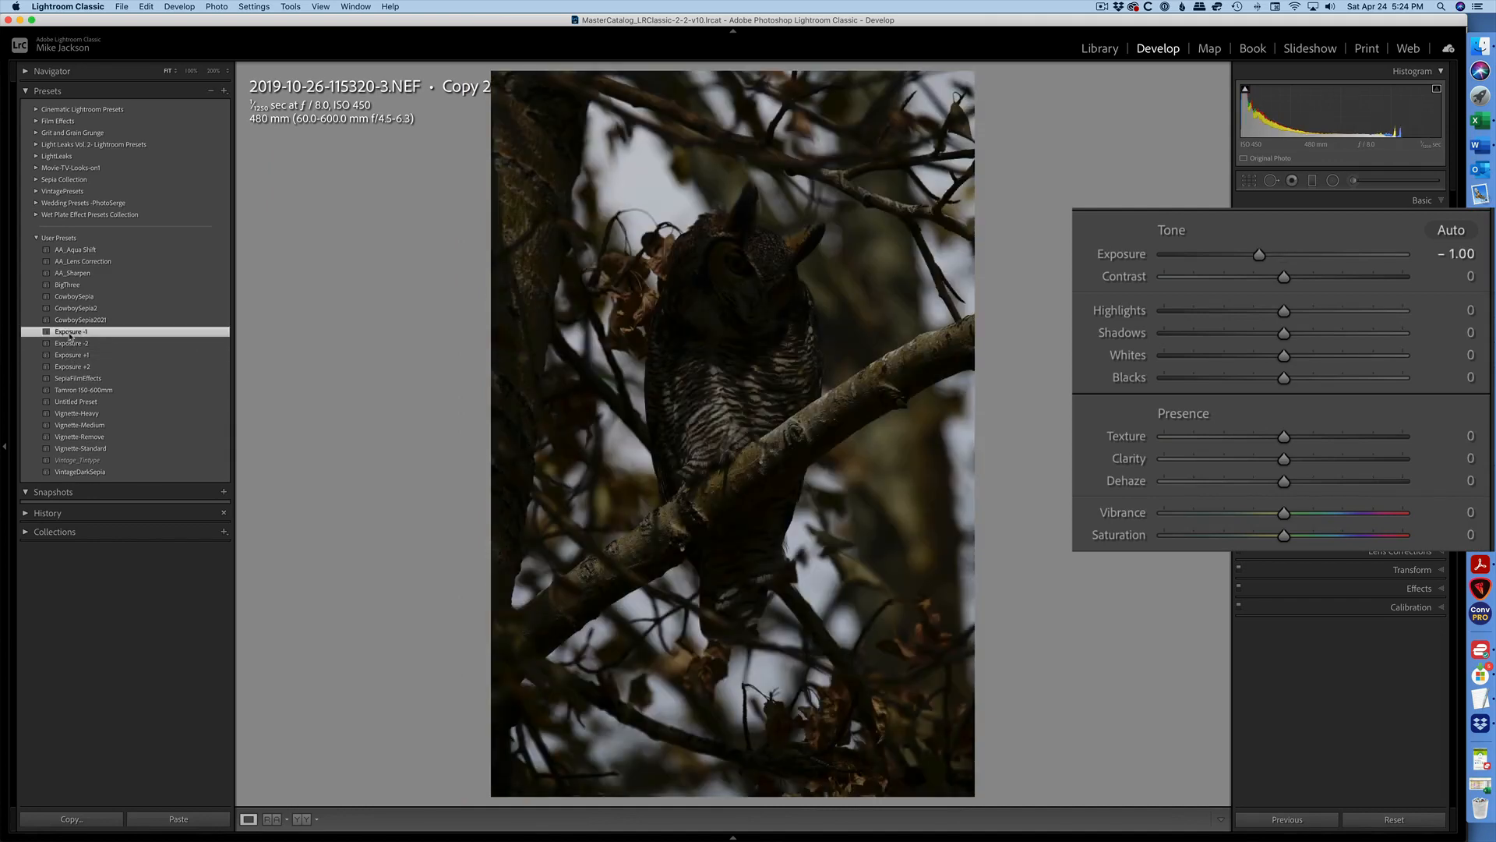
# Merge the original and both virtual copies into an HDR image, then view the merged HDR file on its own.
pyautogui.press('n')
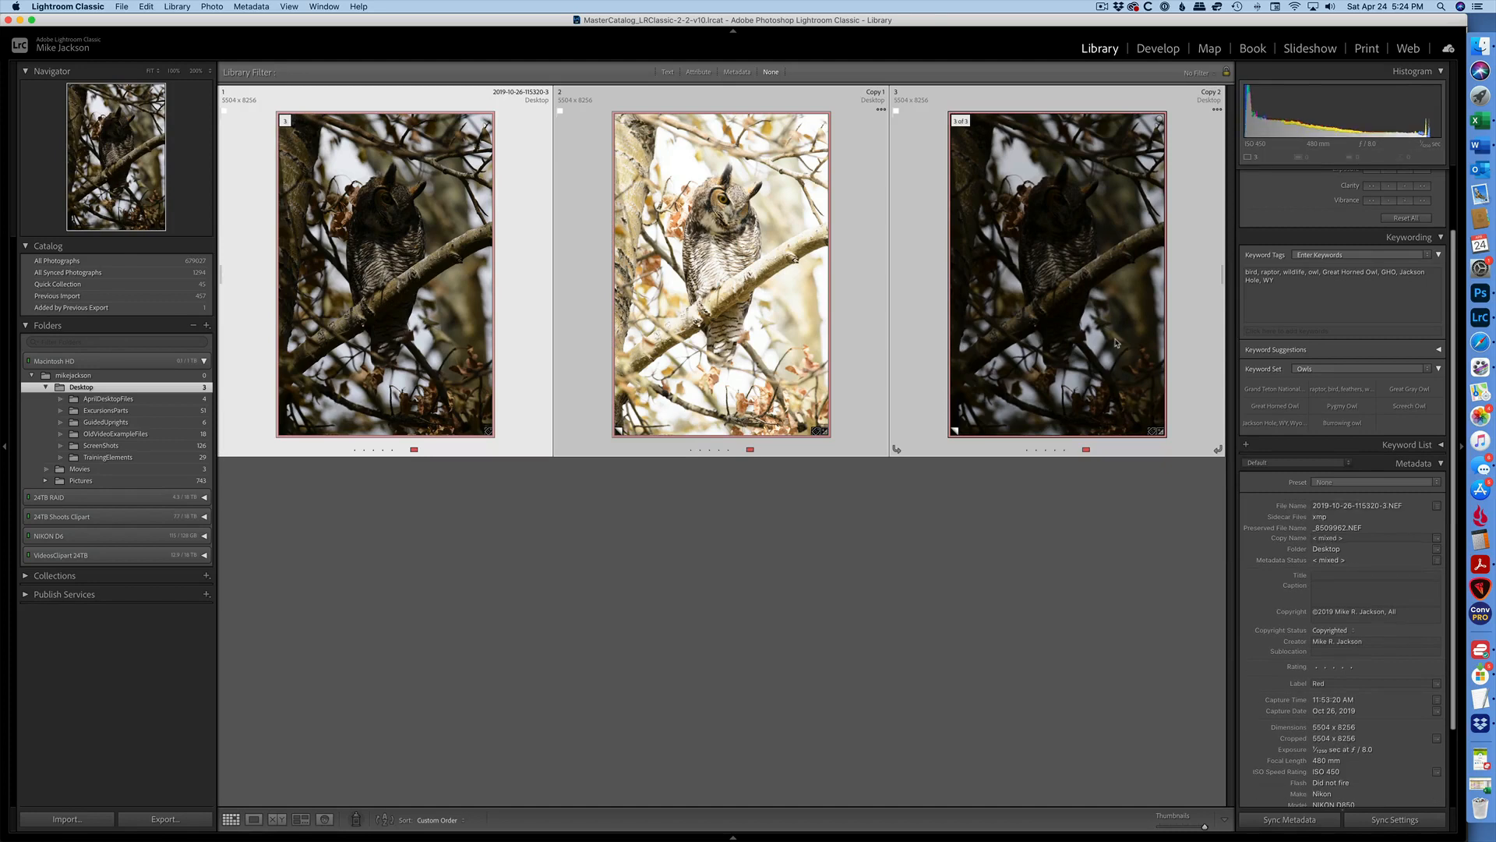
pyautogui.hotkey('ctrl', 'h')
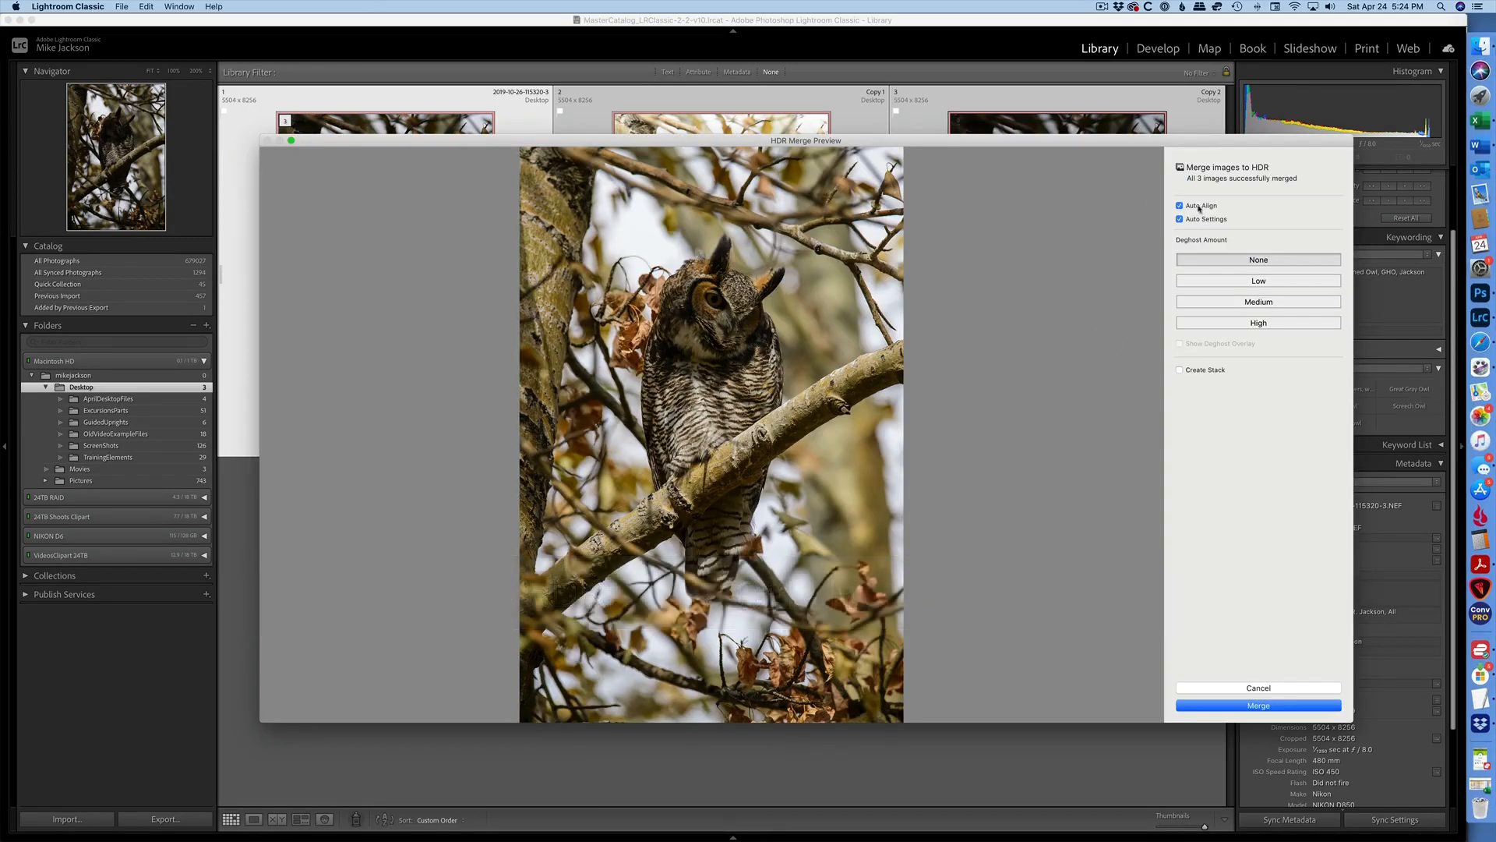
pyautogui.click(1249, 705)
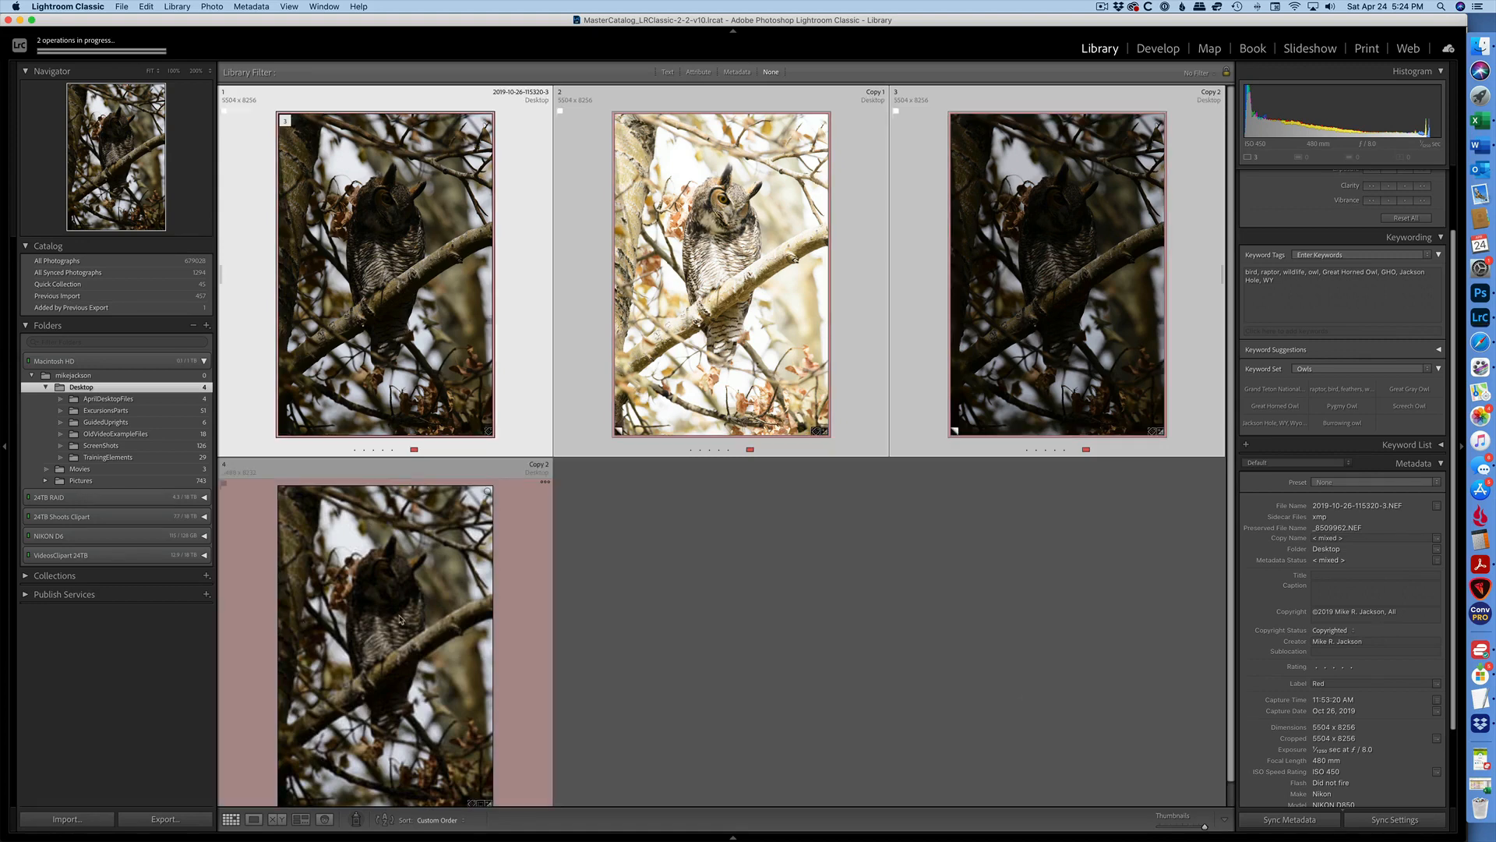
pyautogui.press('e')
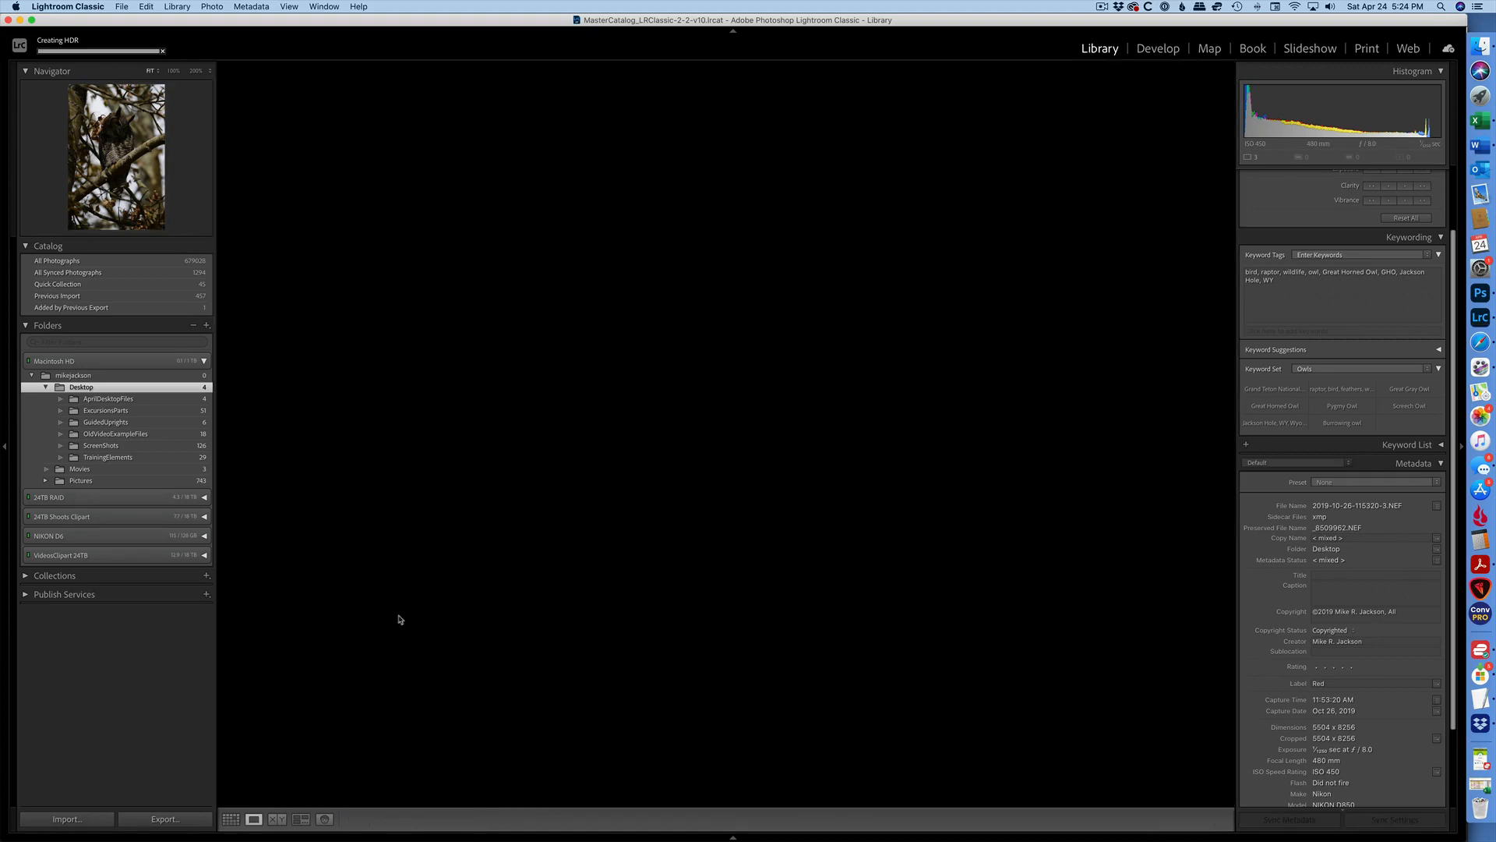
pyautogui.press('Right')
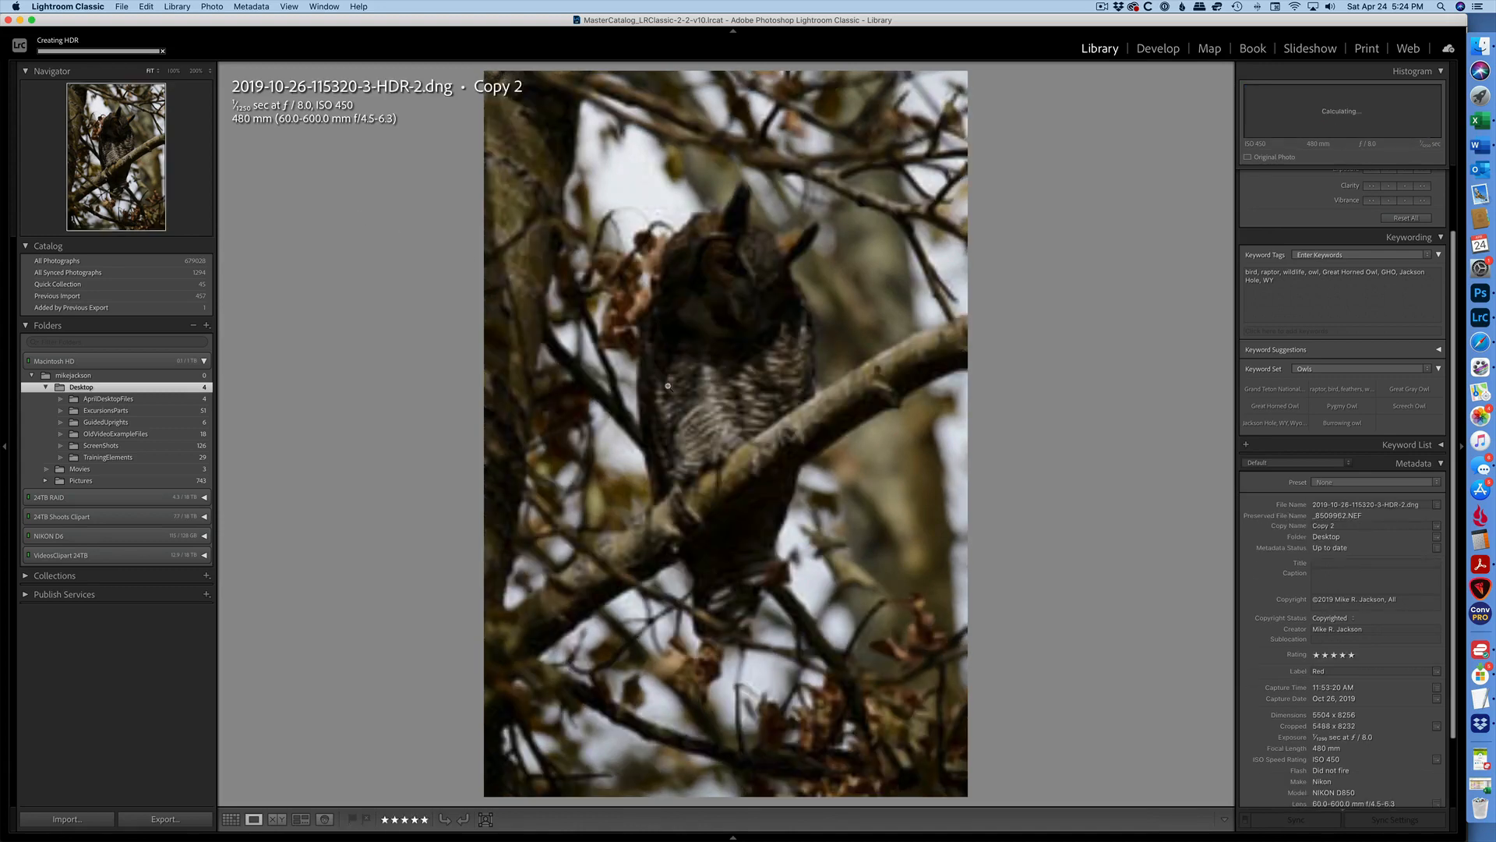
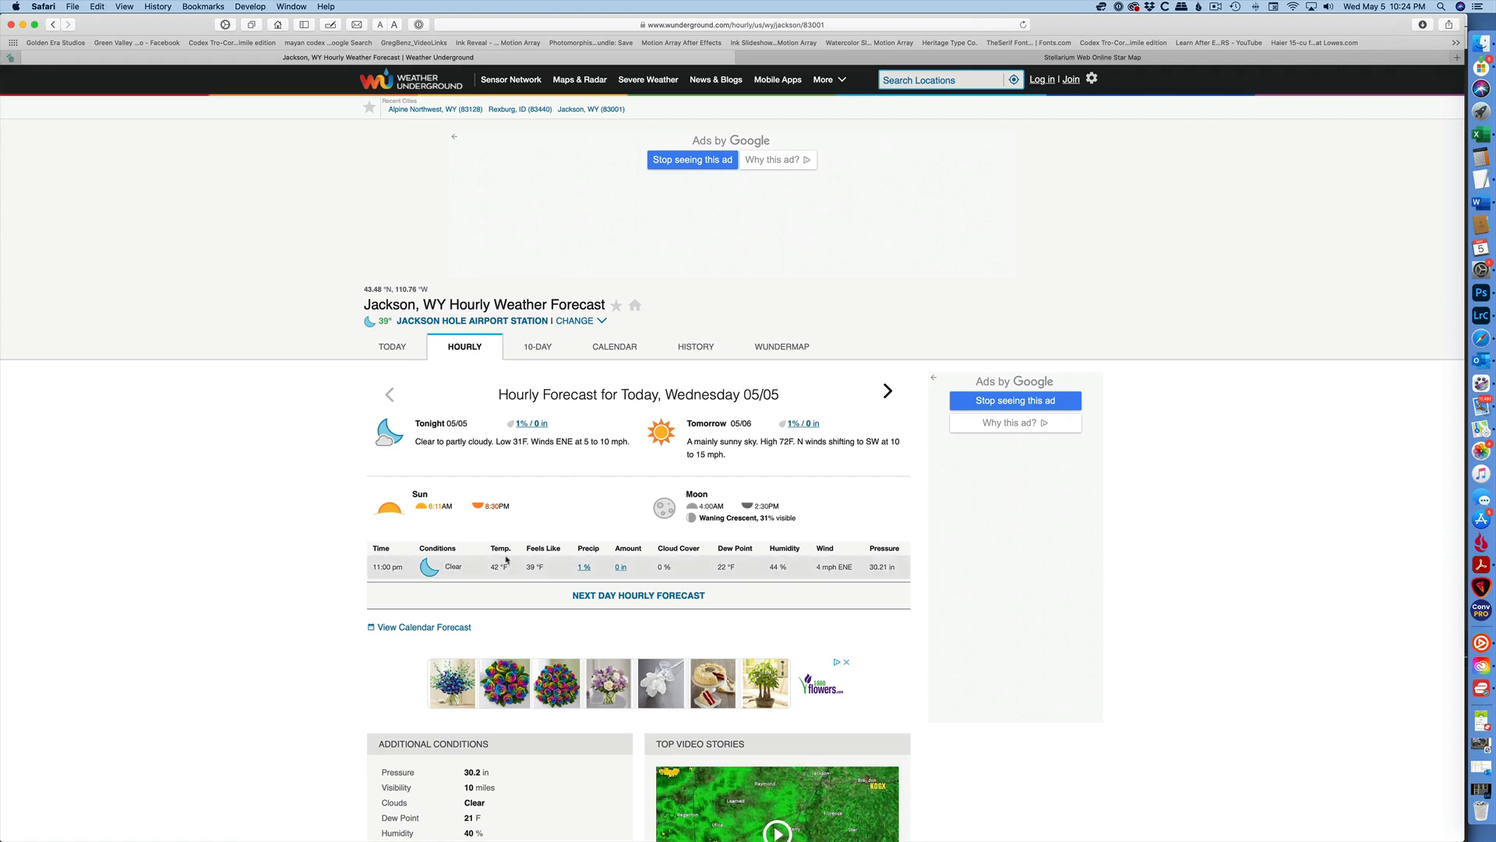
# Open the next day's hourly forecast for Jackson, WY.
pyautogui.click(600, 596)
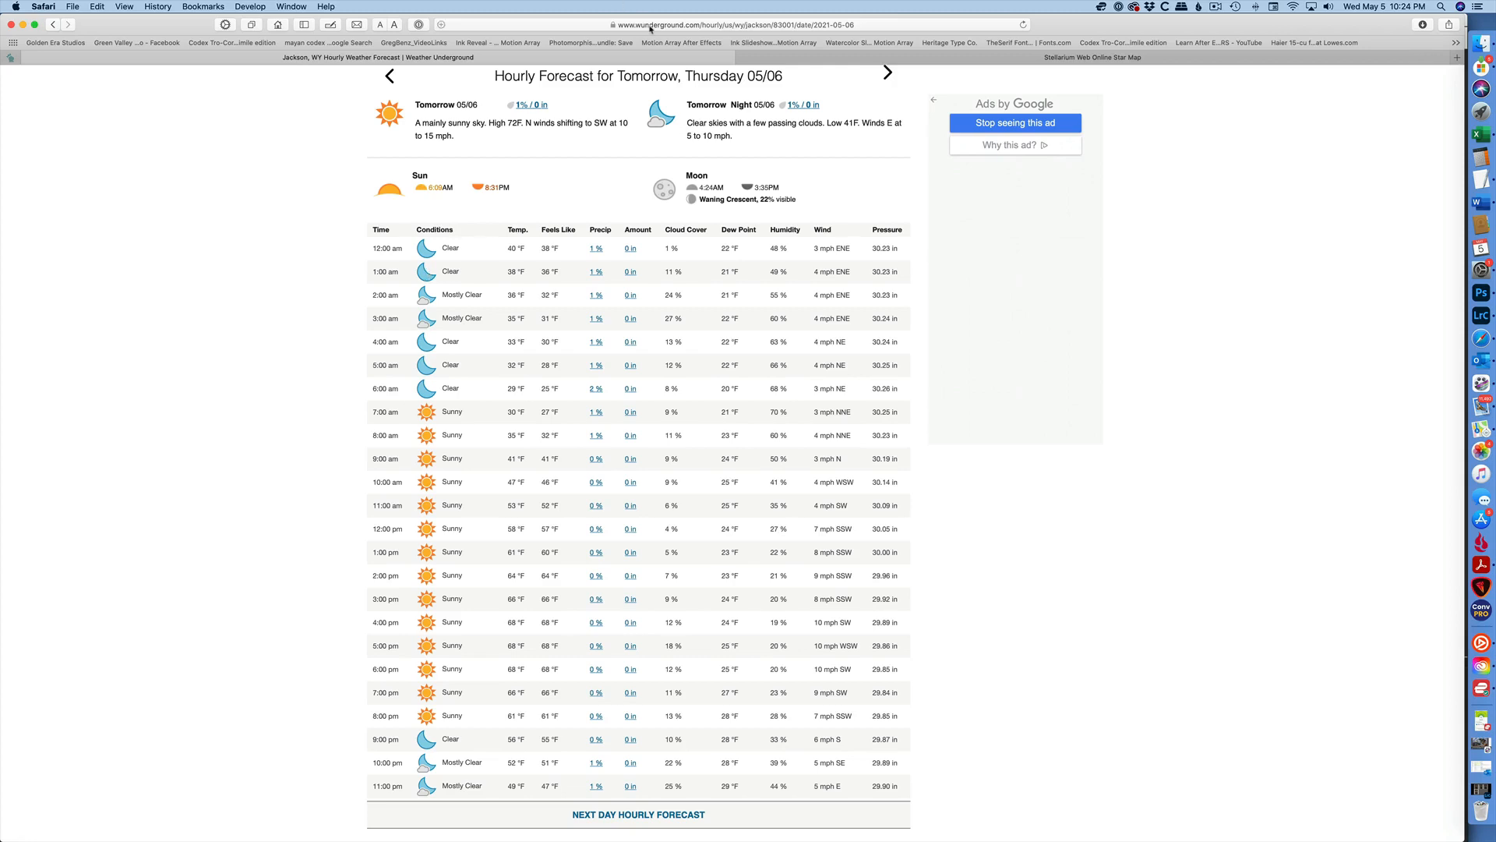
pyautogui.click(651, 26)
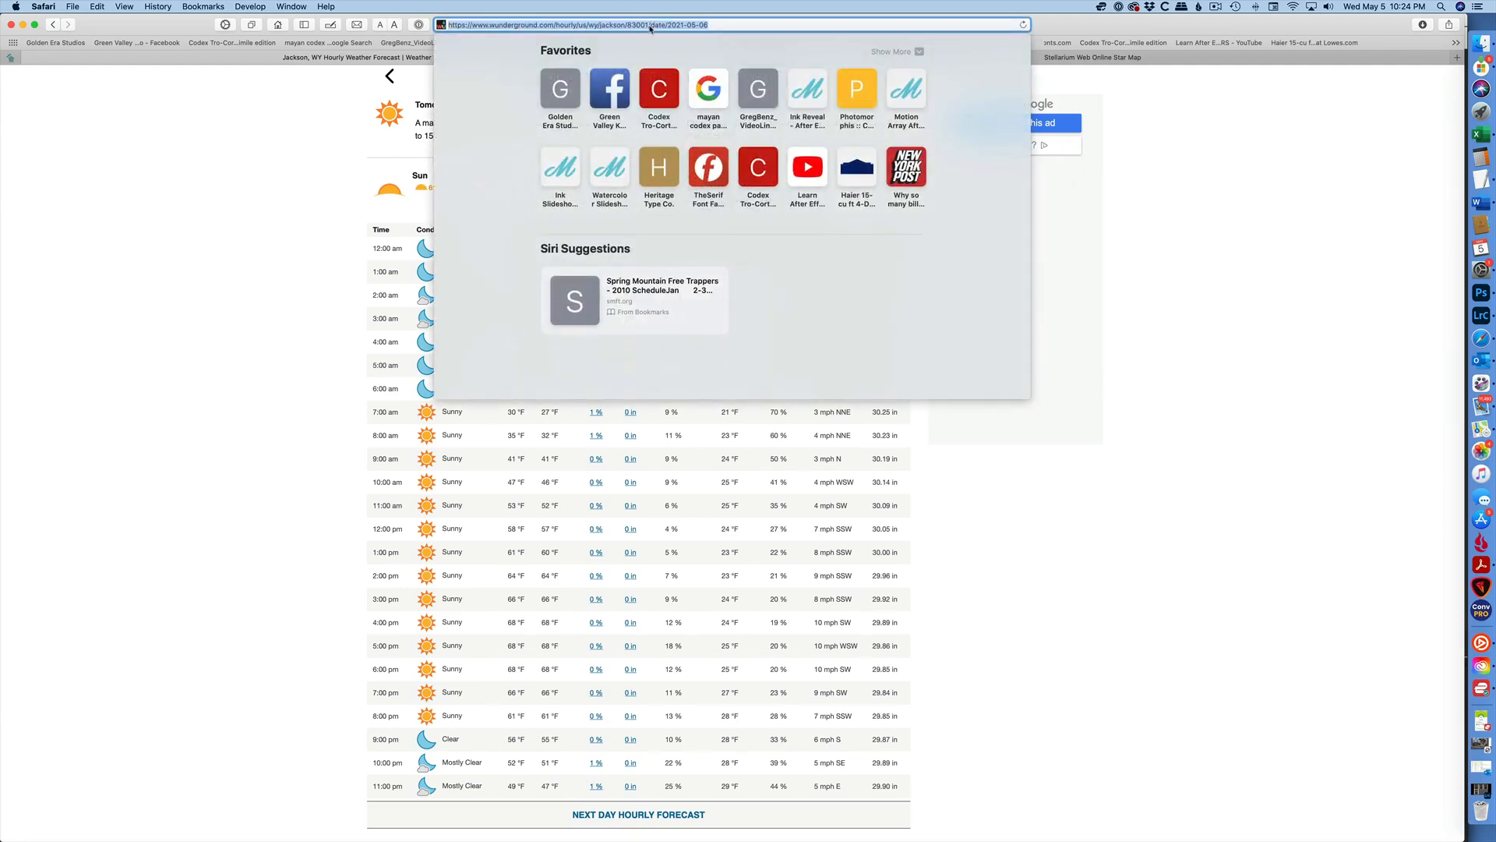
pyautogui.write('www.se')
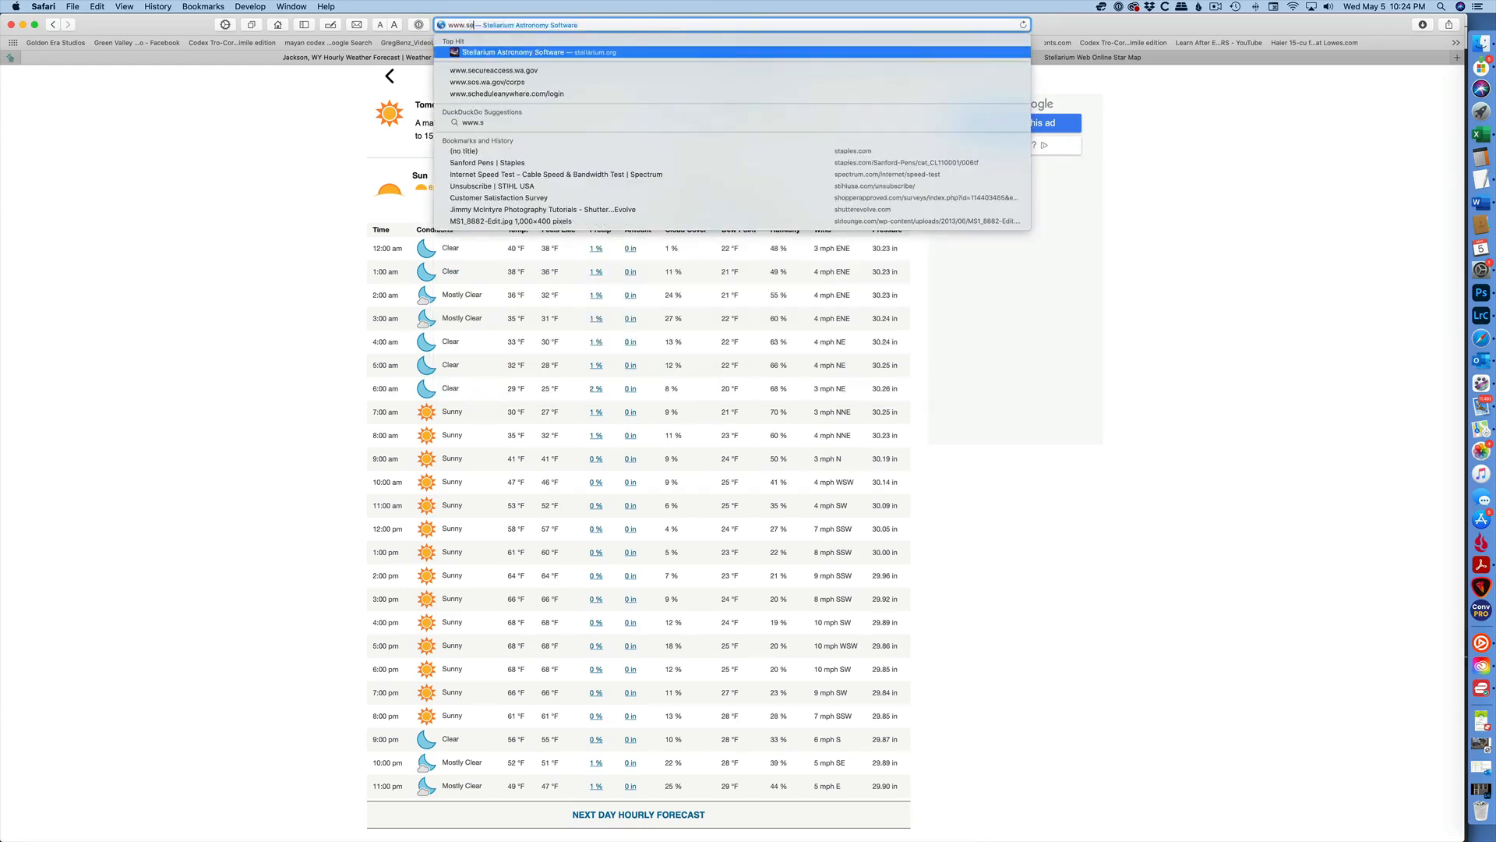
pyautogui.write('t')
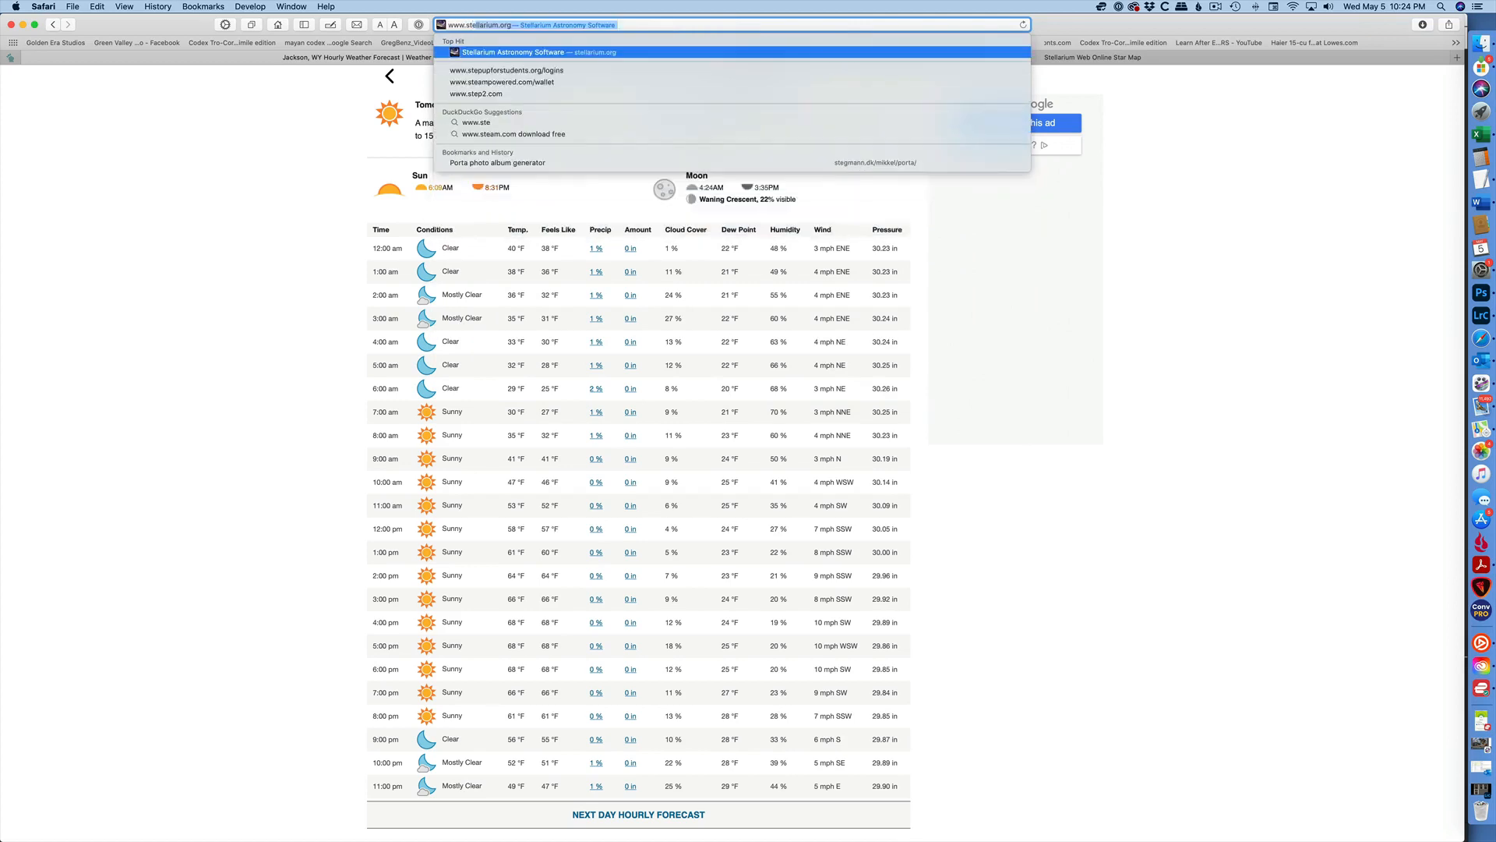
pyautogui.write('llarium.')
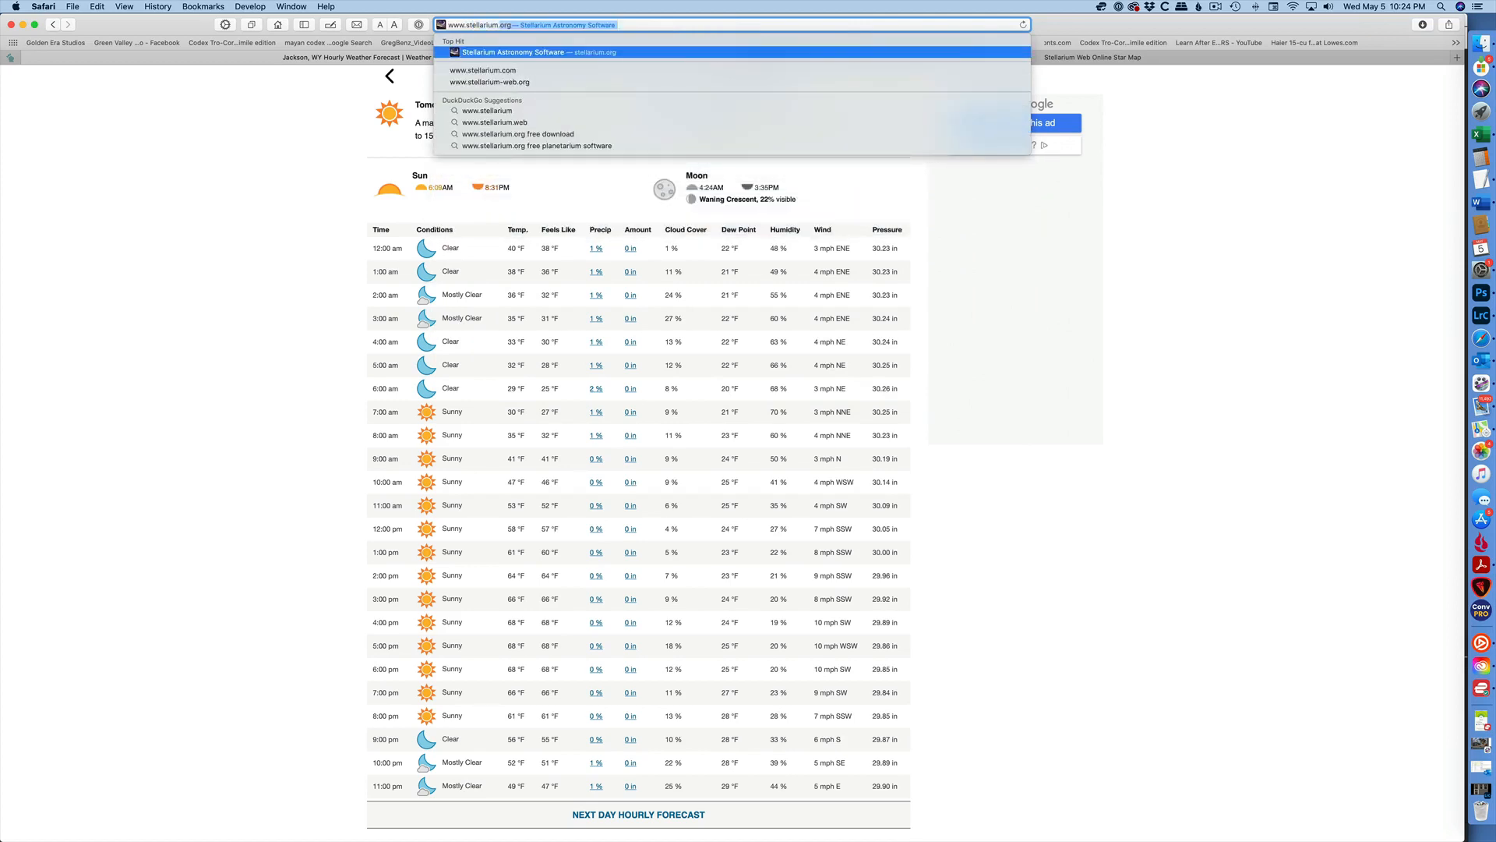
pyautogui.write('org')
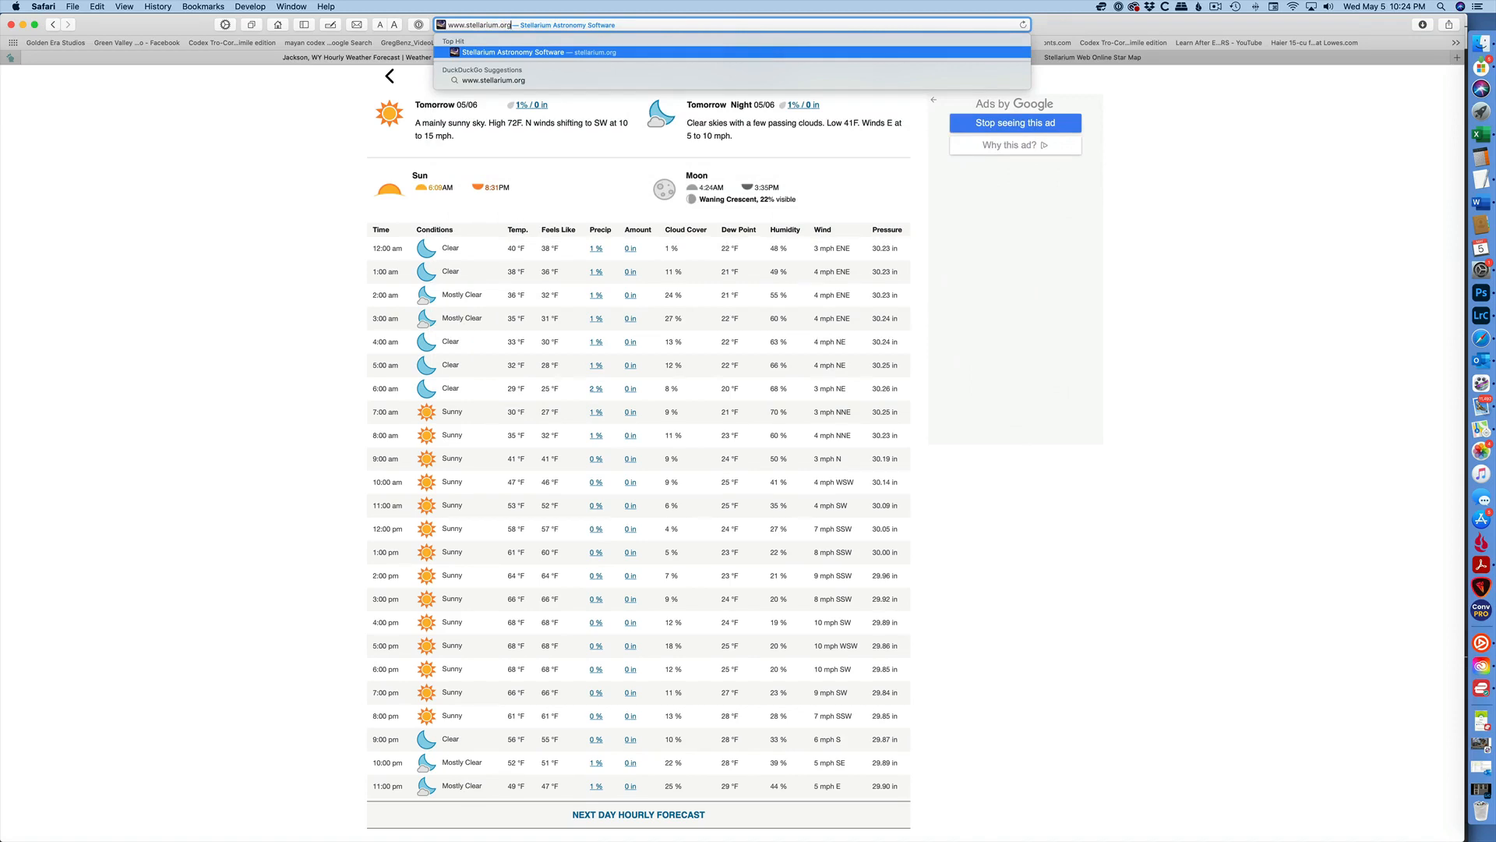
pyautogui.press('Return')
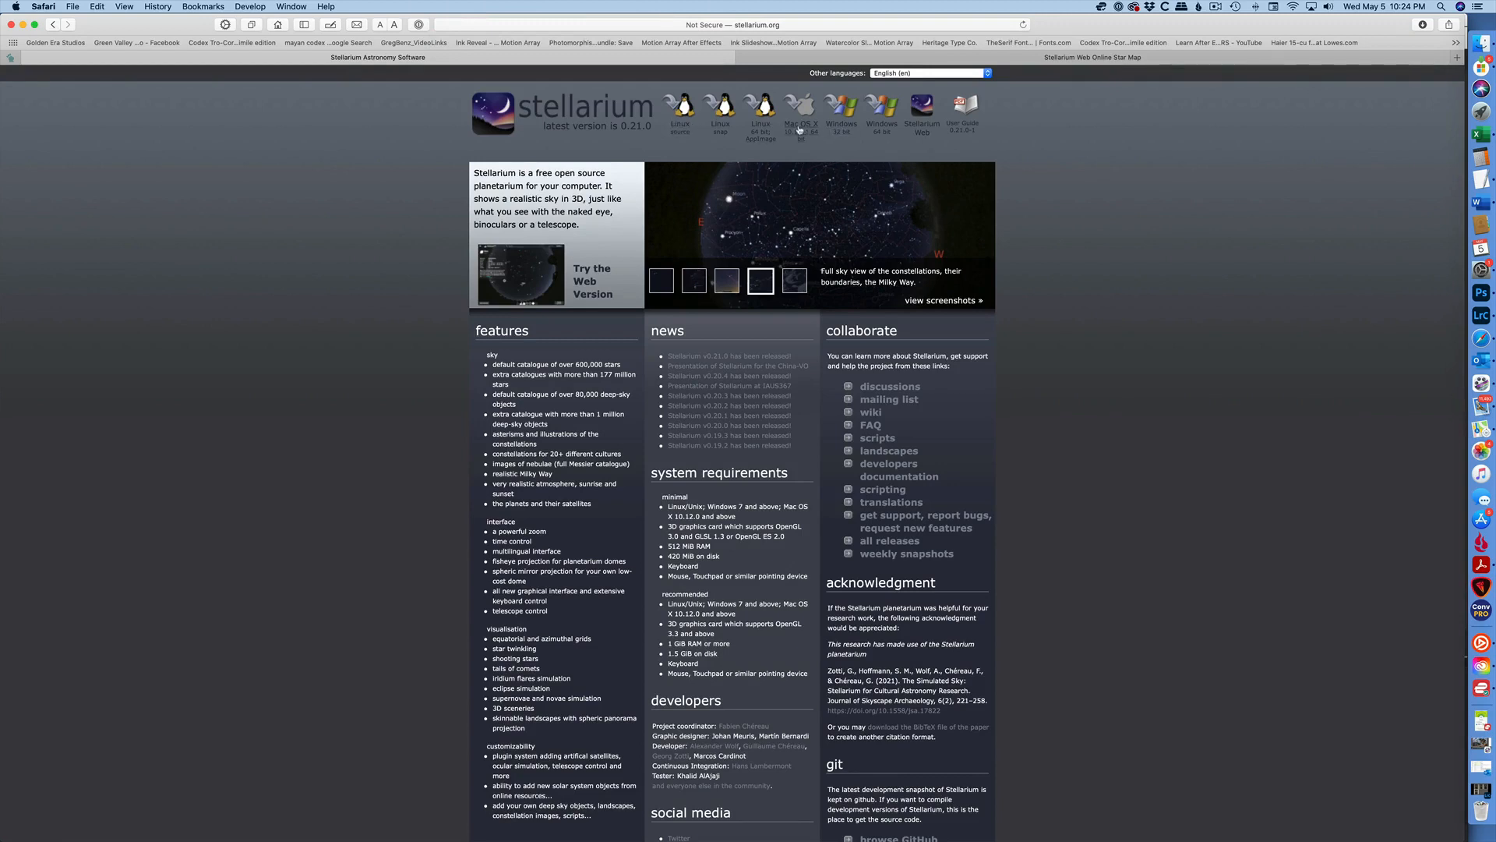
# Open the Stellarium Web online star map and allow it to use the current location.
pyautogui.click(924, 130)
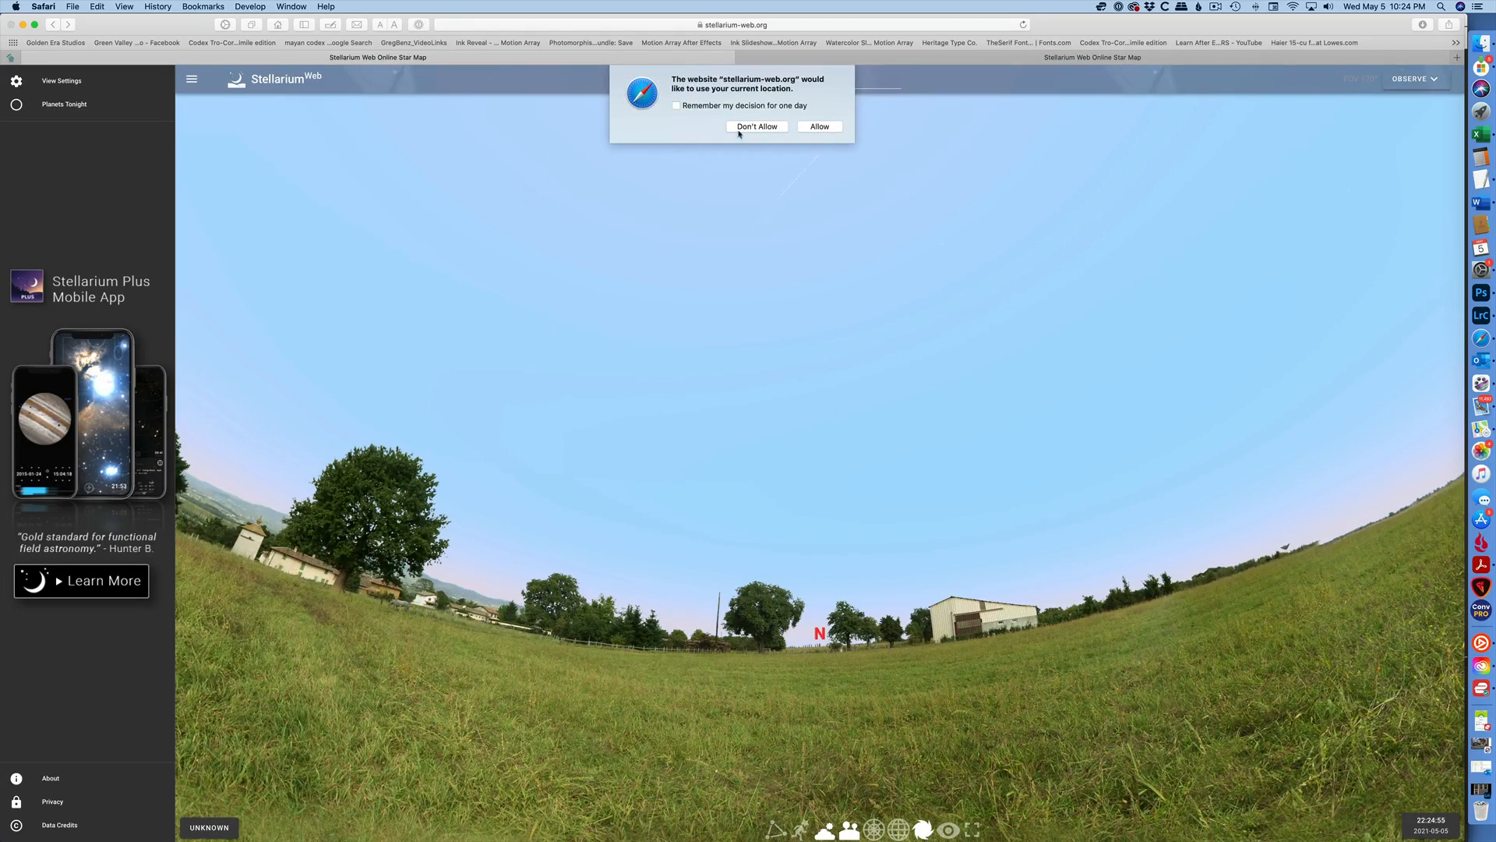
pyautogui.click(819, 127)
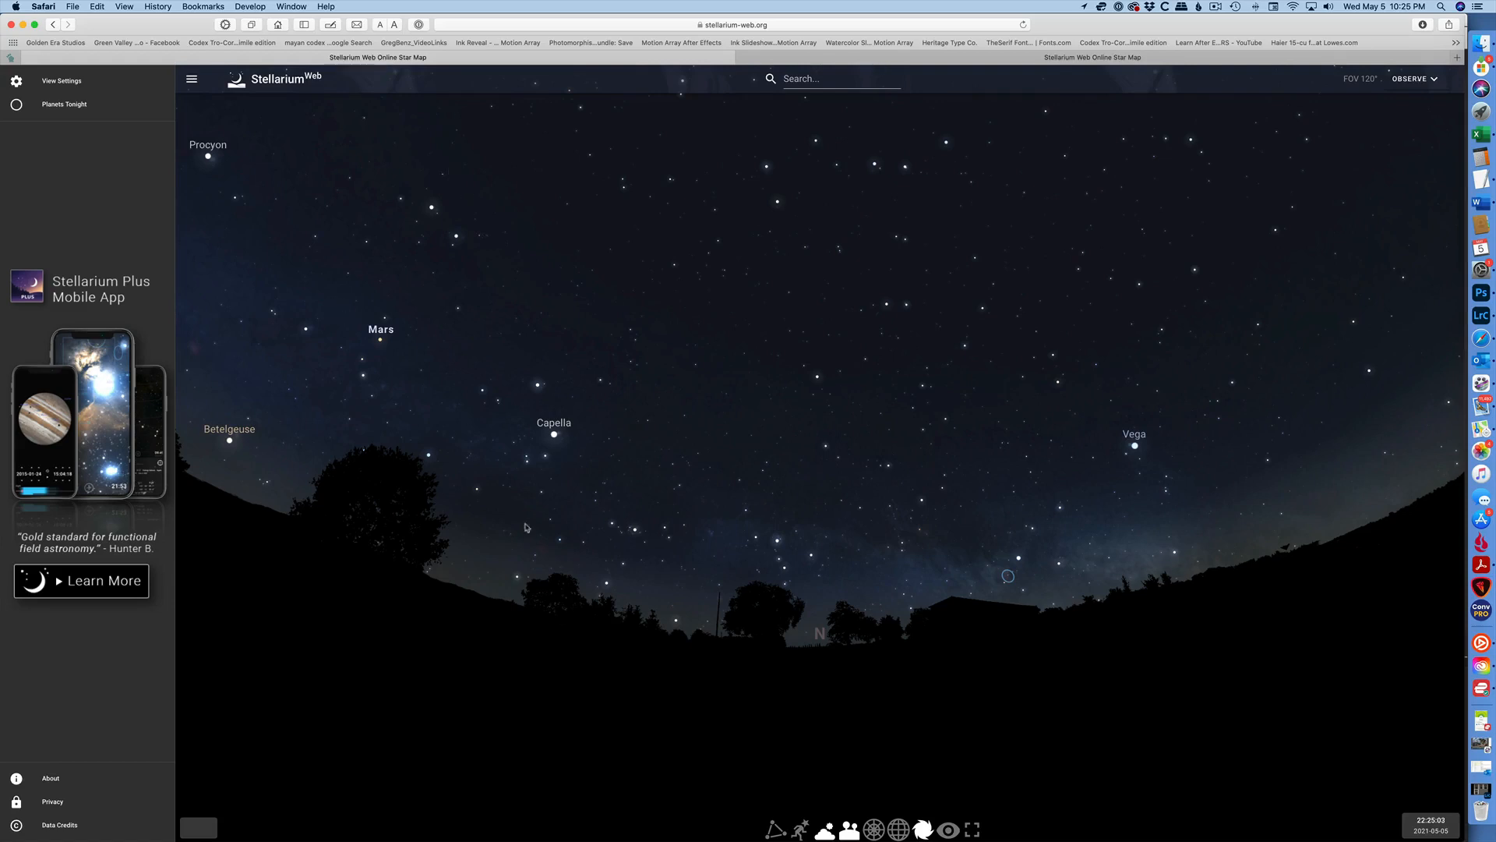
# Review the view settings, then toggle the atmosphere and landscape displays off and back on.
pyautogui.click(62, 82)
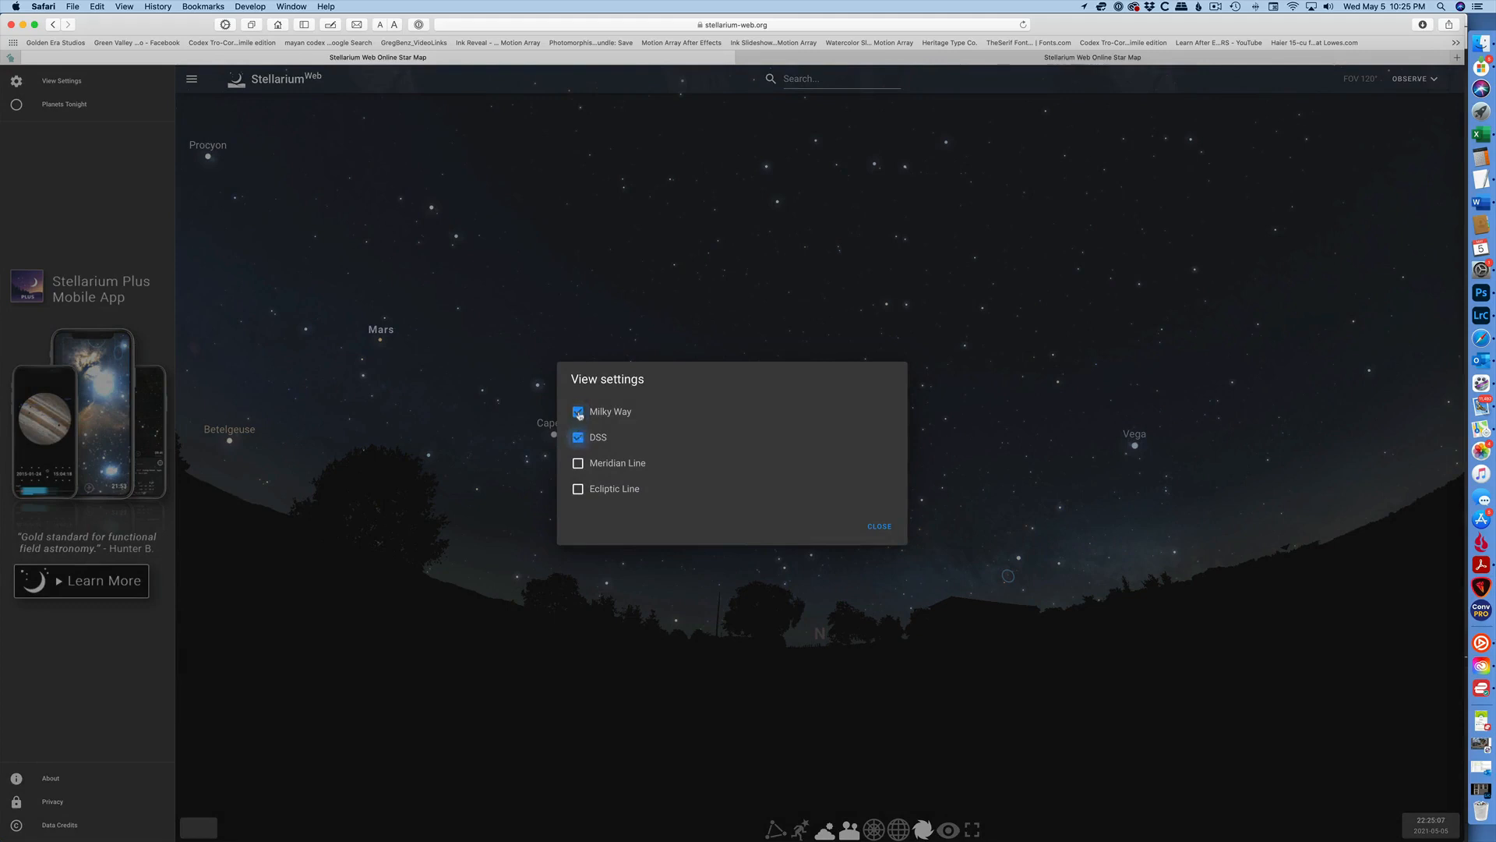
pyautogui.click(880, 533)
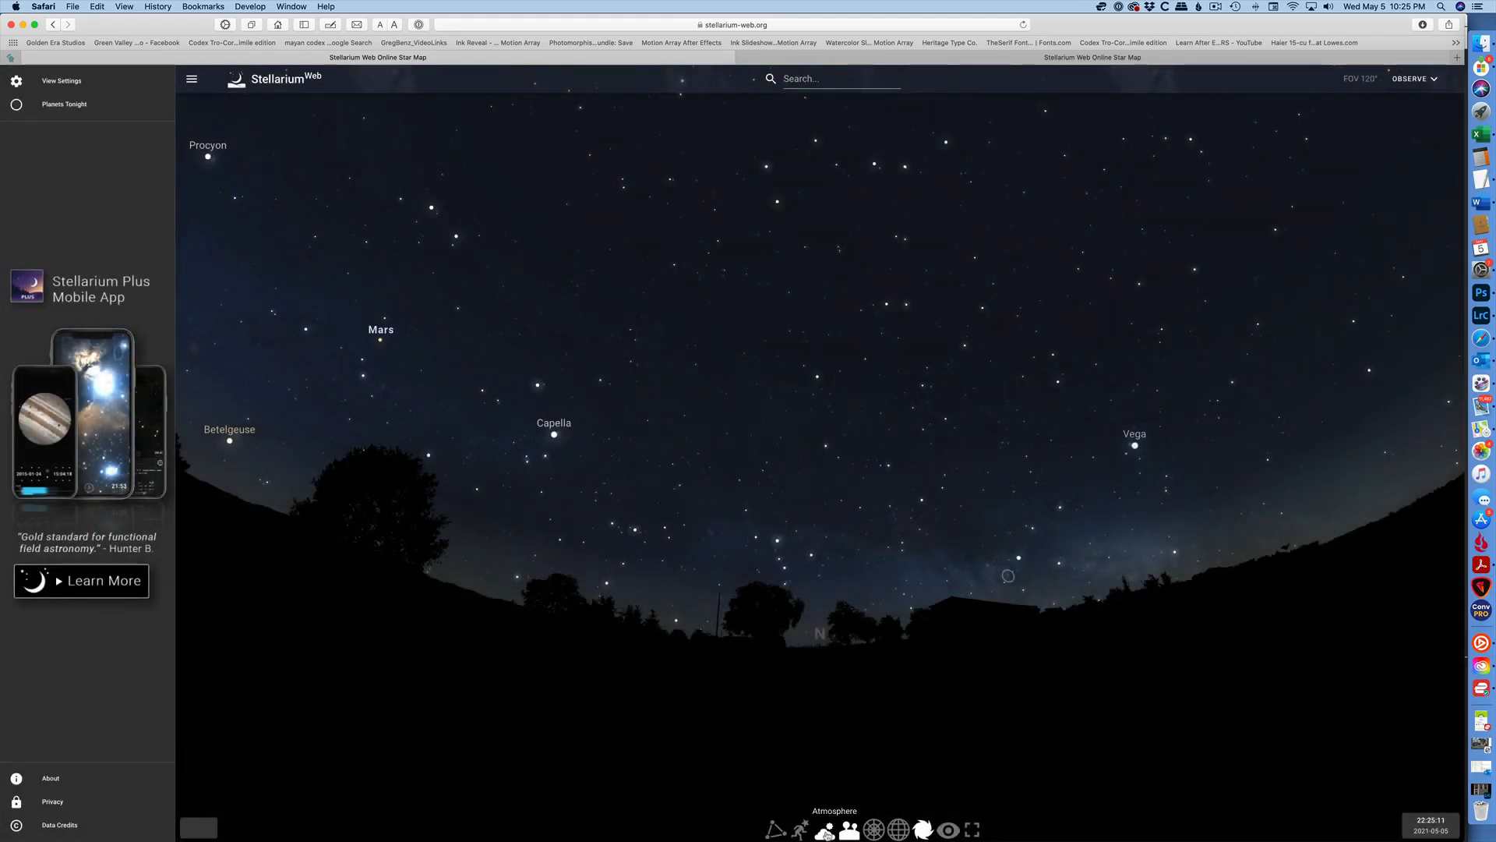
pyautogui.click(827, 834)
pyautogui.click(827, 834)
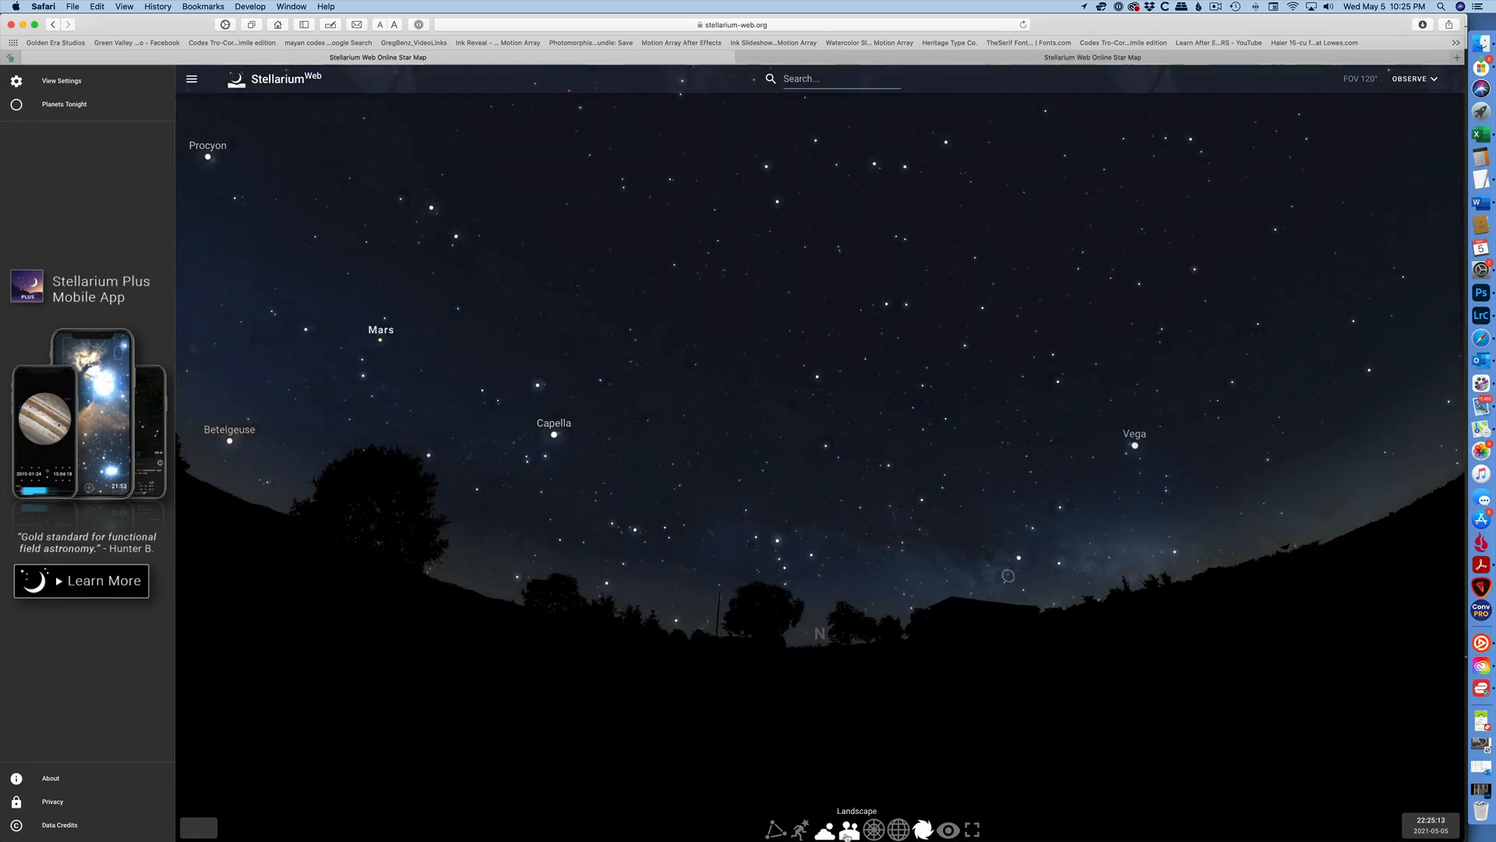
pyautogui.click(847, 834)
pyautogui.click(848, 834)
# Look around the sky toward the south and collapse the side menu.
pyautogui.moveTo(831, 738); pyautogui.dragTo(816, 561)
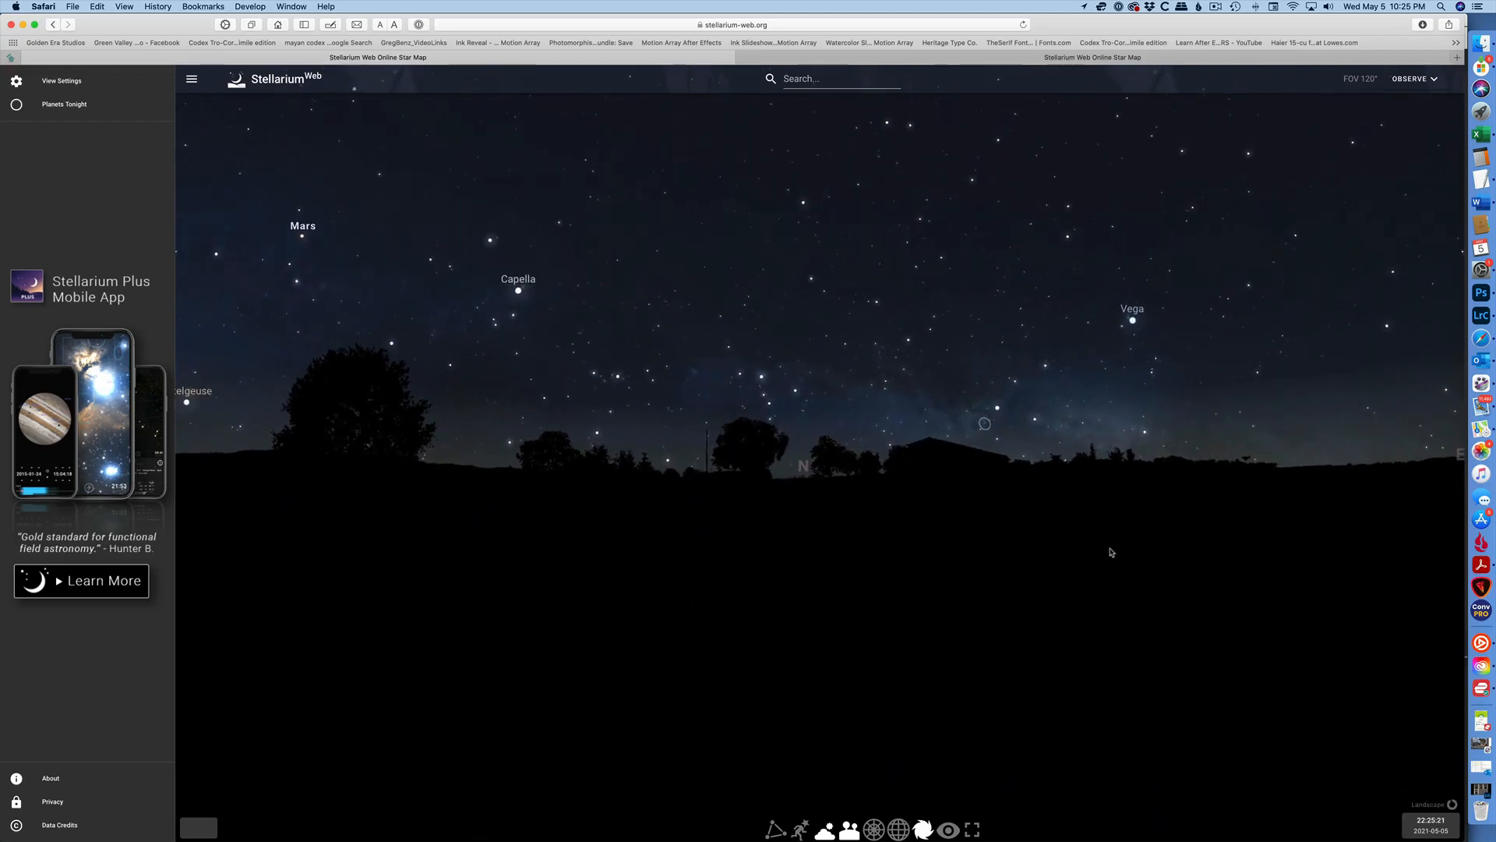
pyautogui.moveTo(1112, 552); pyautogui.dragTo(351, 595)
pyautogui.moveTo(928, 530); pyautogui.dragTo(530, 474)
pyautogui.moveTo(775, 504)
pyautogui.mouseDown()
pyautogui.moveTo(695, 536)
pyautogui.moveTo(745, 507)
pyautogui.mouseUp()
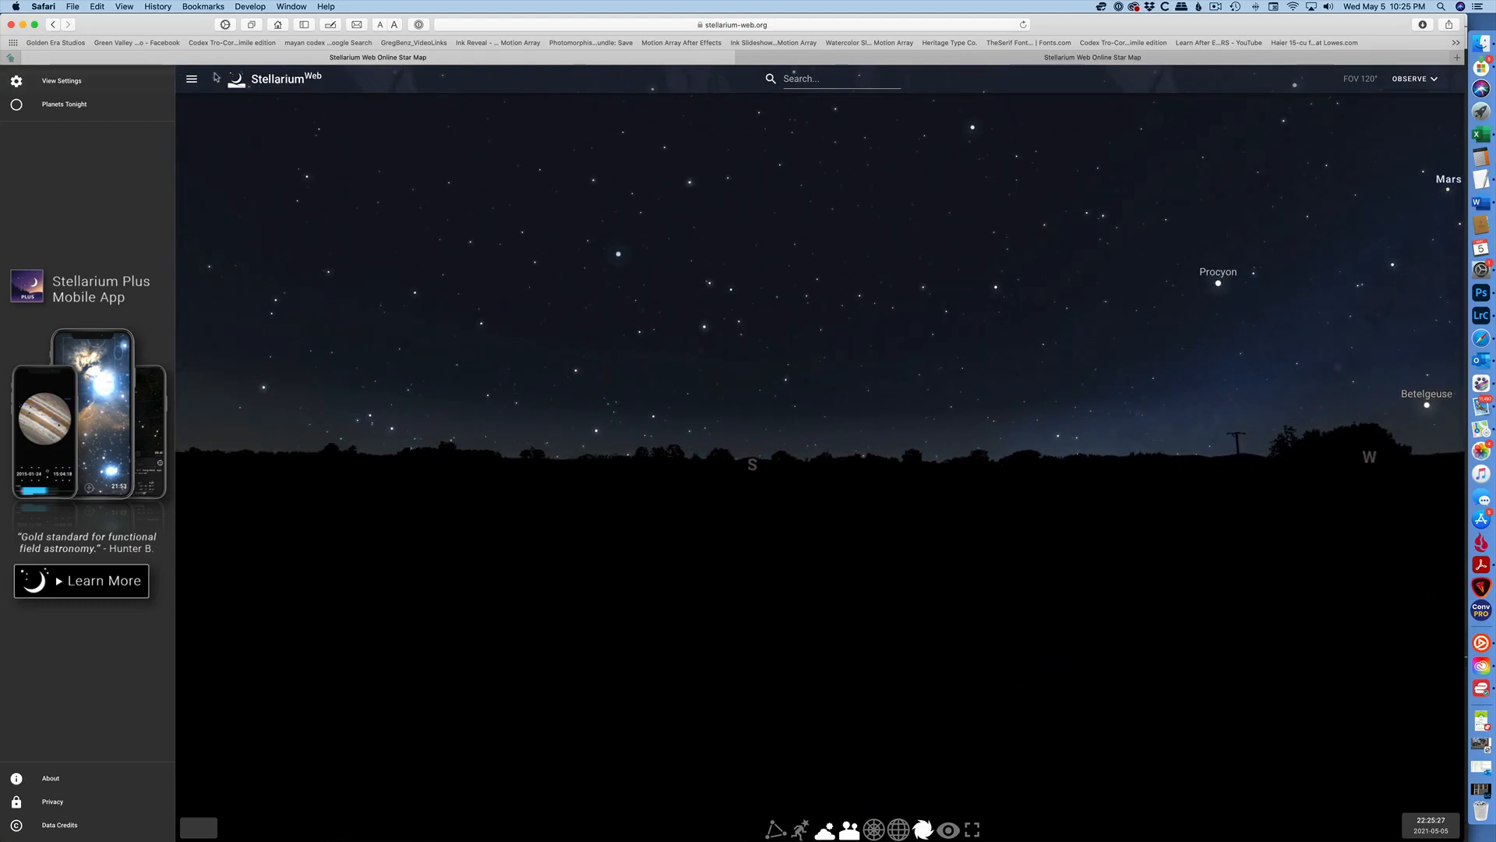
pyautogui.click(191, 78)
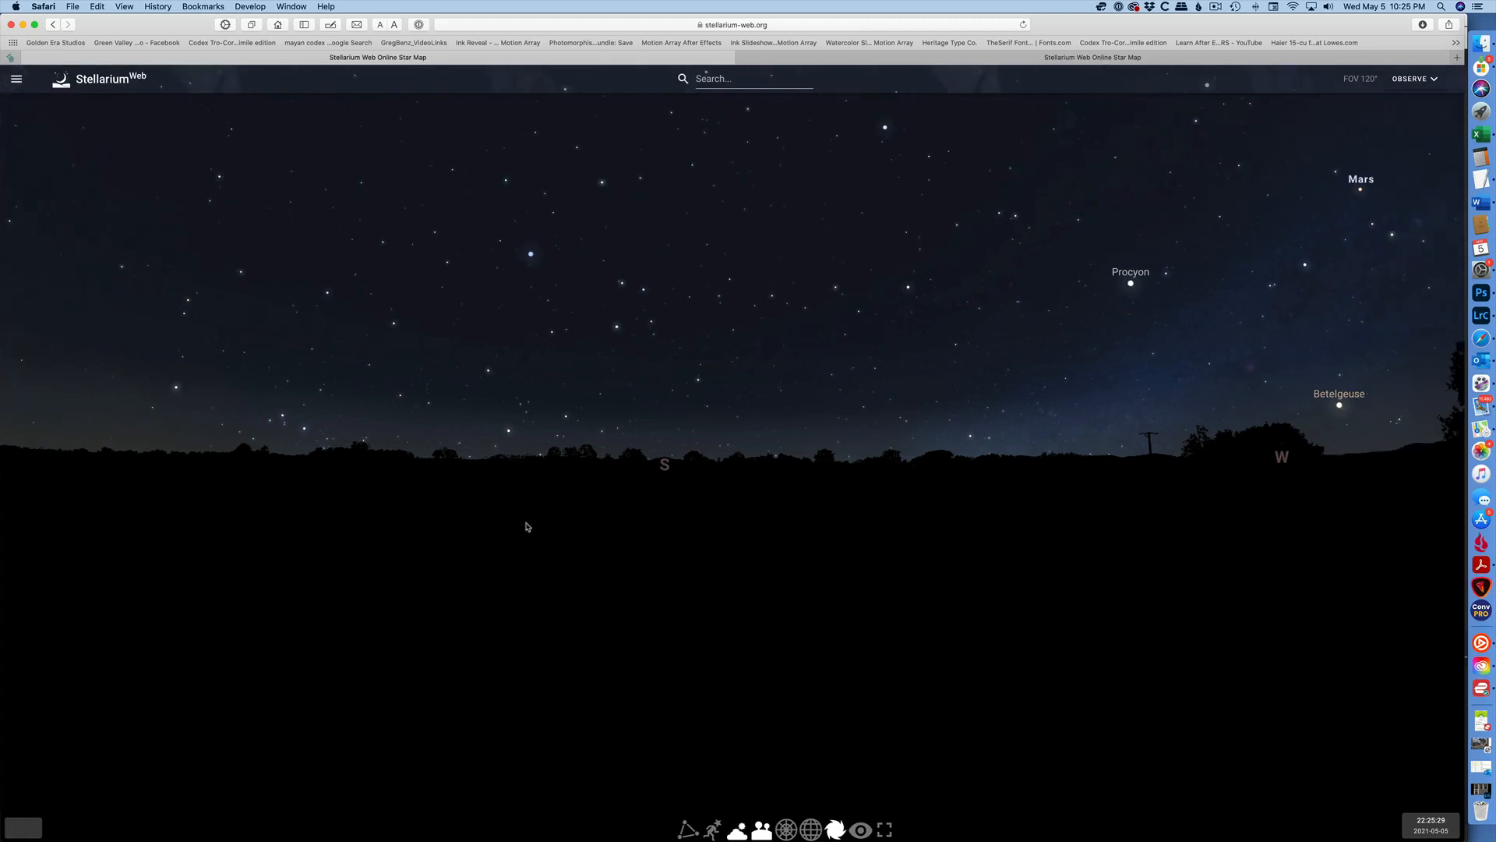
# Set the observing location to T. A. Moulton Barn on Mormon Row by moving the map pin.
pyautogui.click(26, 827)
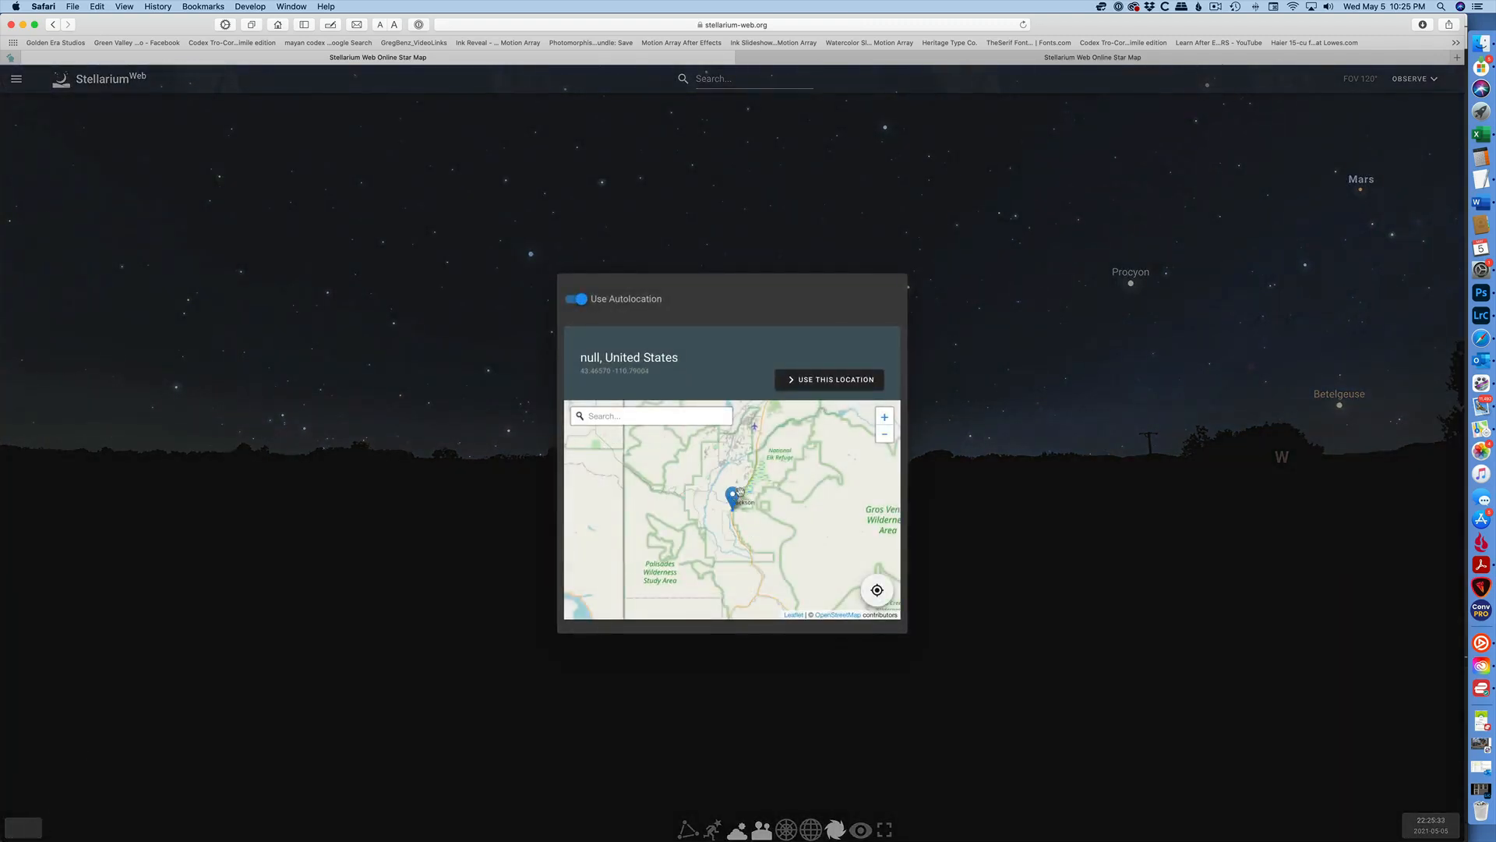
pyautogui.moveTo(738, 493); pyautogui.dragTo(876, 446)
pyautogui.scroll(-3, 787, 489)
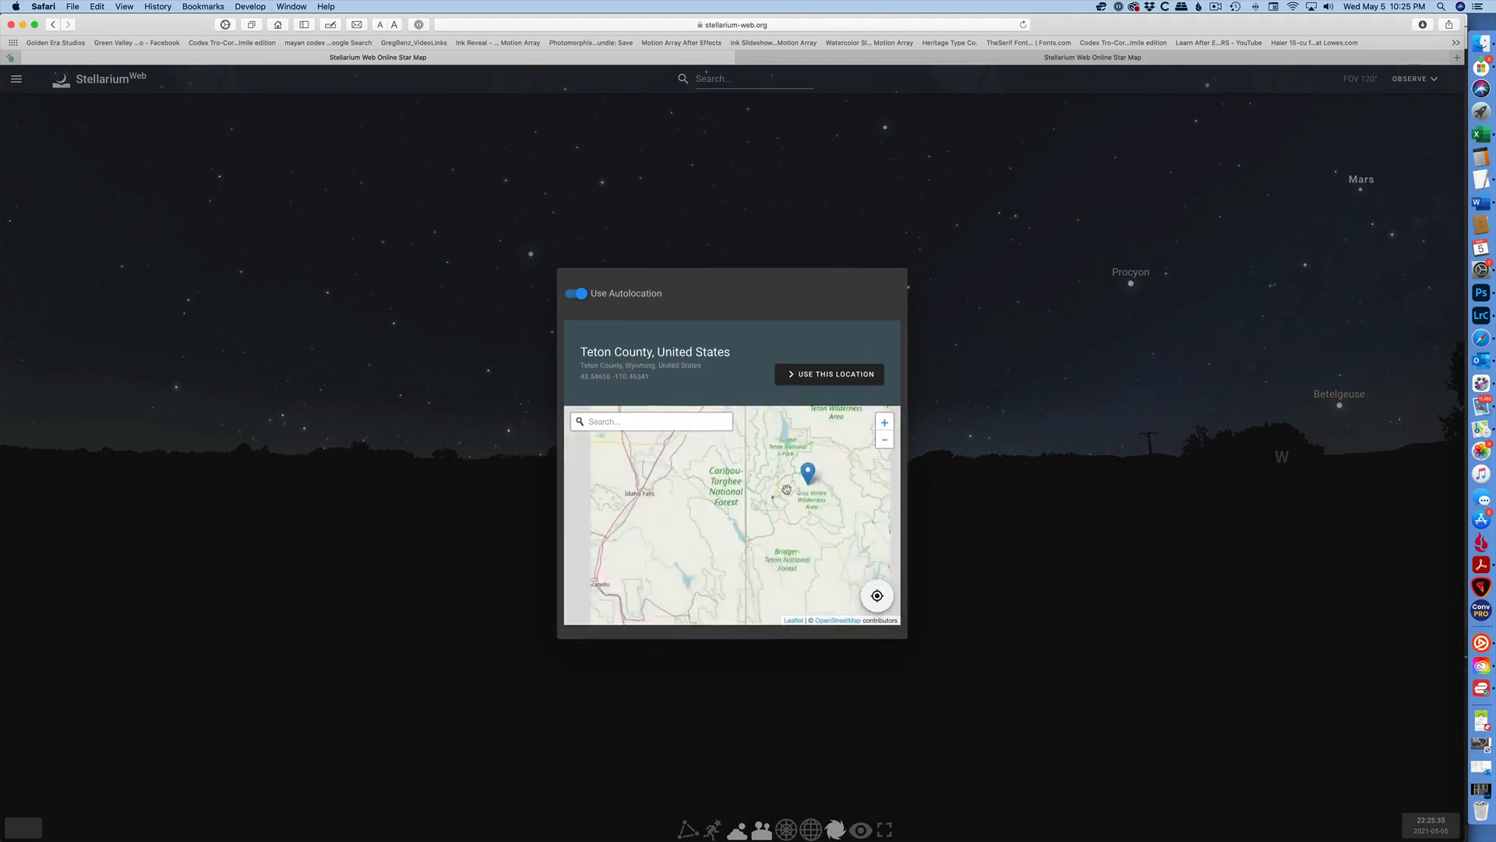
pyautogui.scroll(-2, 786, 490)
pyautogui.moveTo(797, 470); pyautogui.dragTo(868, 430)
pyautogui.scroll(2, 867, 429)
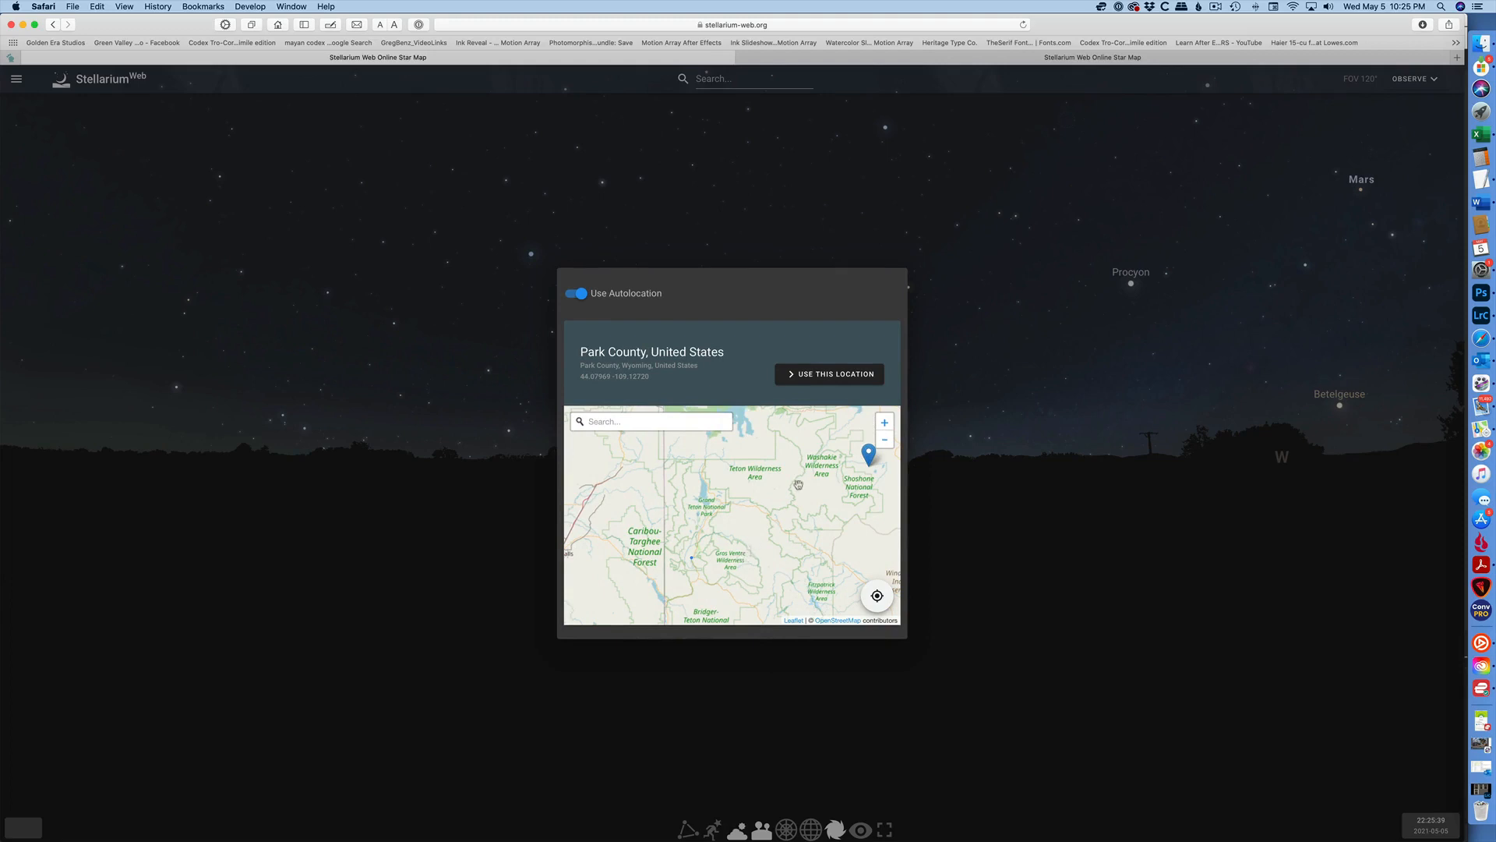
pyautogui.moveTo(874, 457); pyautogui.dragTo(690, 520)
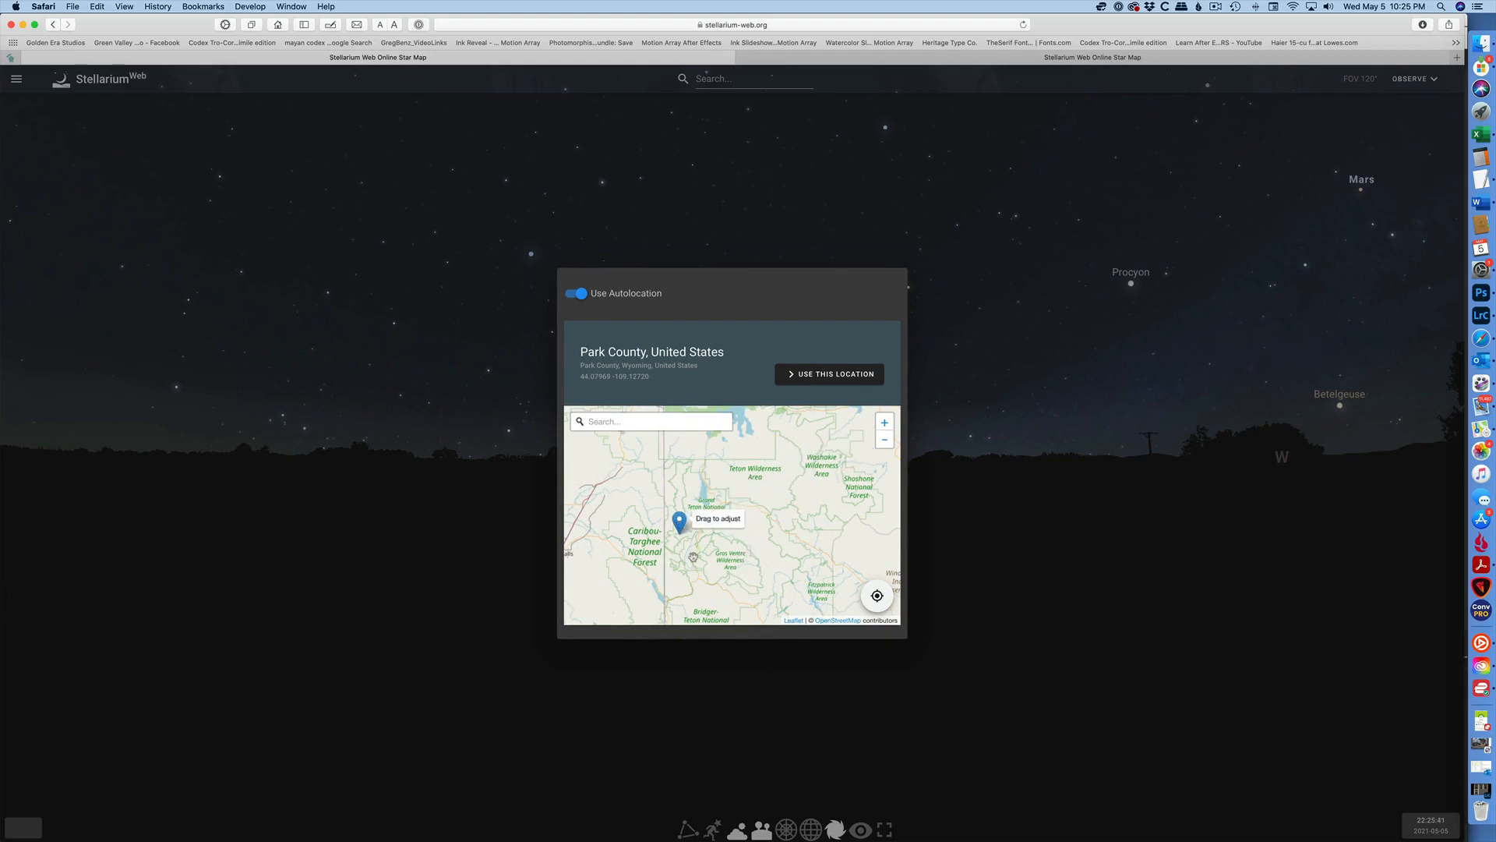
pyautogui.moveTo(747, 566); pyautogui.dragTo(740, 606)
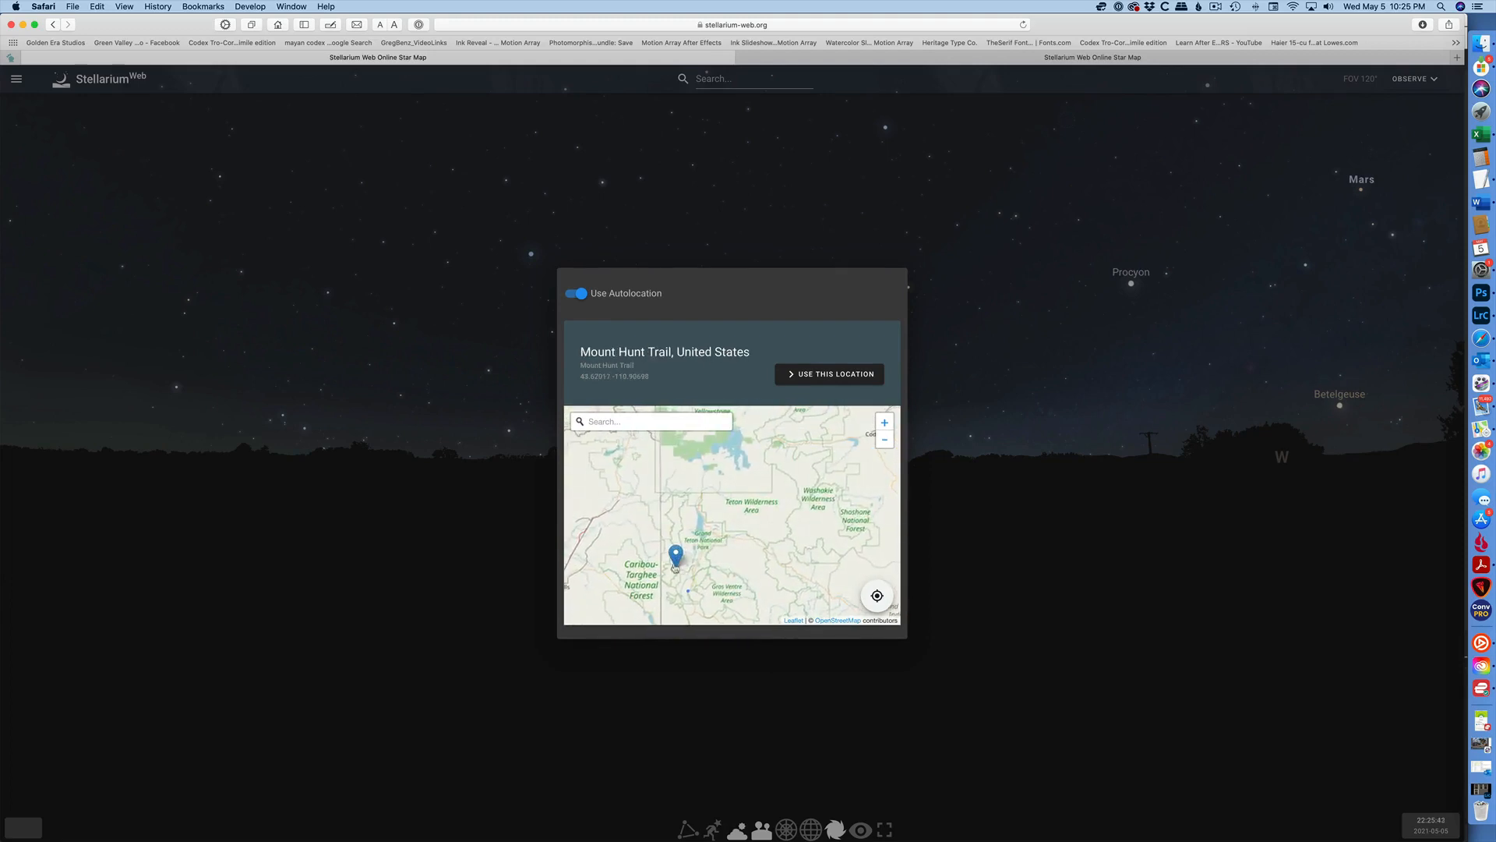
pyautogui.scroll(2, 686, 567)
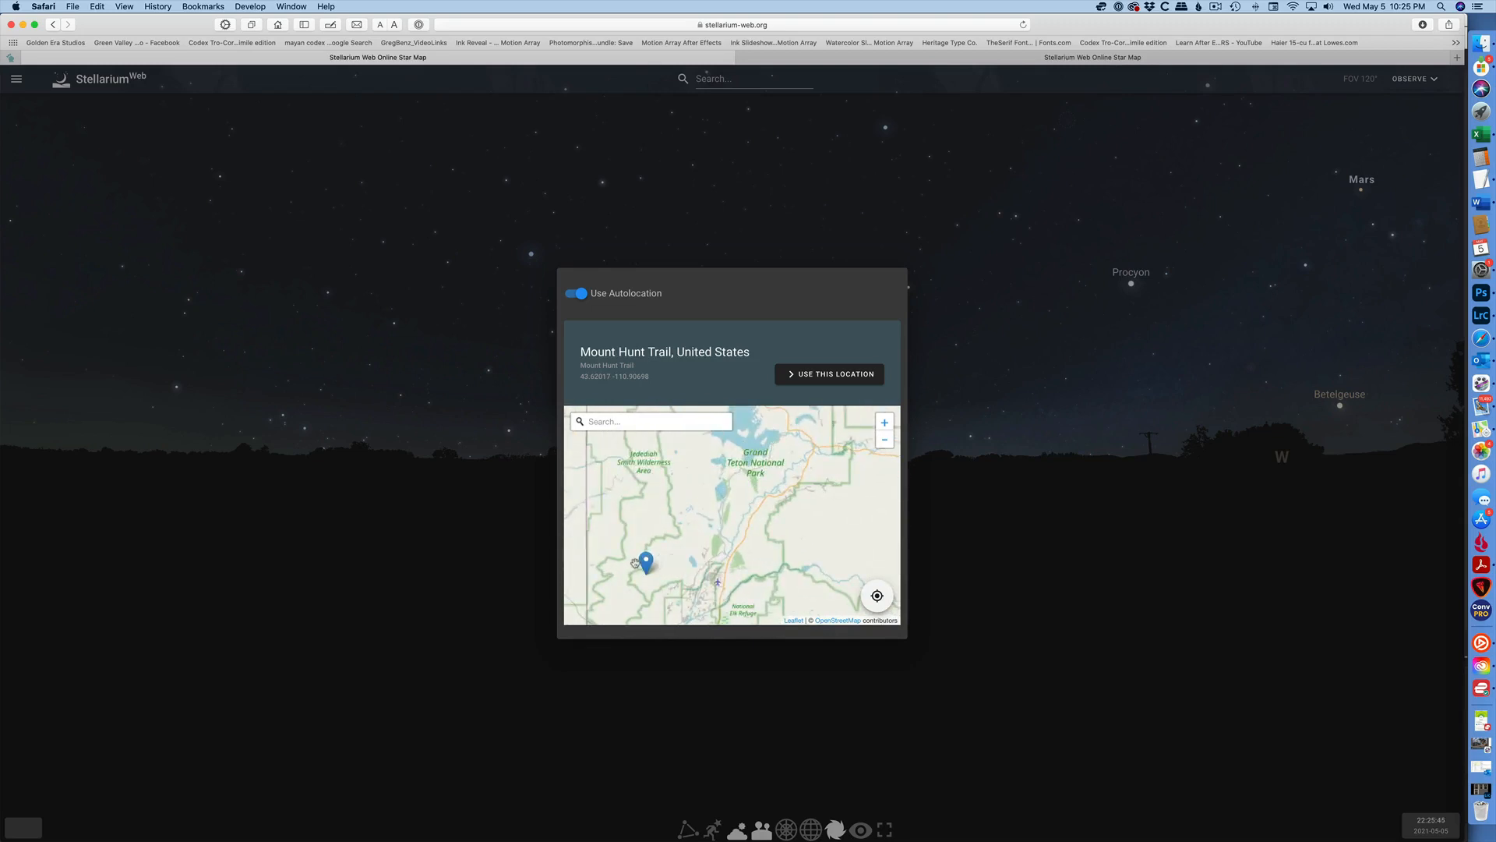
pyautogui.moveTo(658, 562); pyautogui.dragTo(777, 508)
pyautogui.scroll(2, 777, 539)
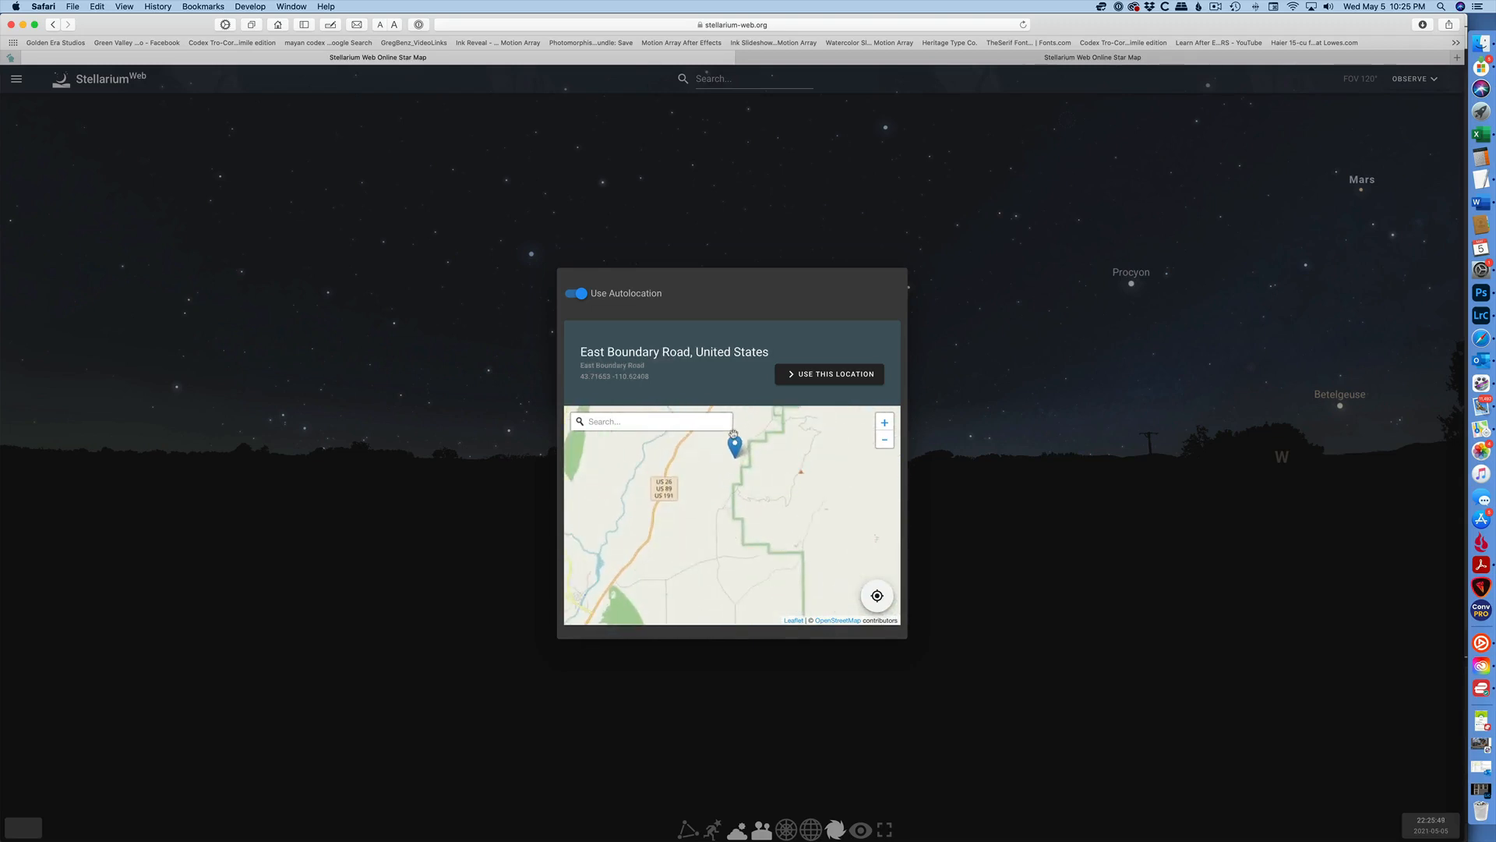
pyautogui.moveTo(733, 438); pyautogui.dragTo(823, 593)
pyautogui.scroll(3, 688, 597)
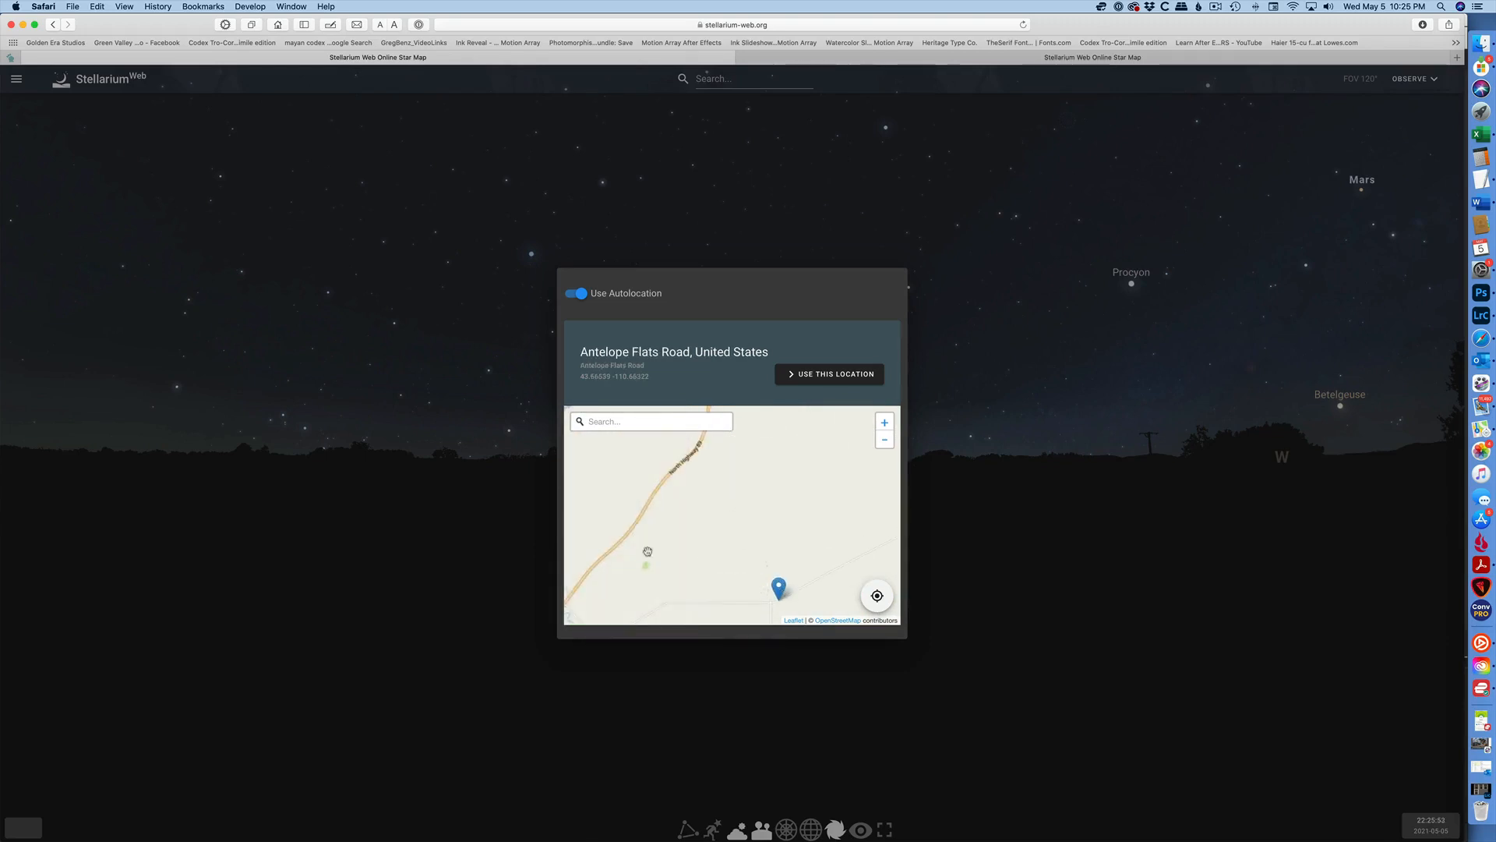
pyautogui.scroll(3, 647, 551)
pyautogui.scroll(-3, 647, 551)
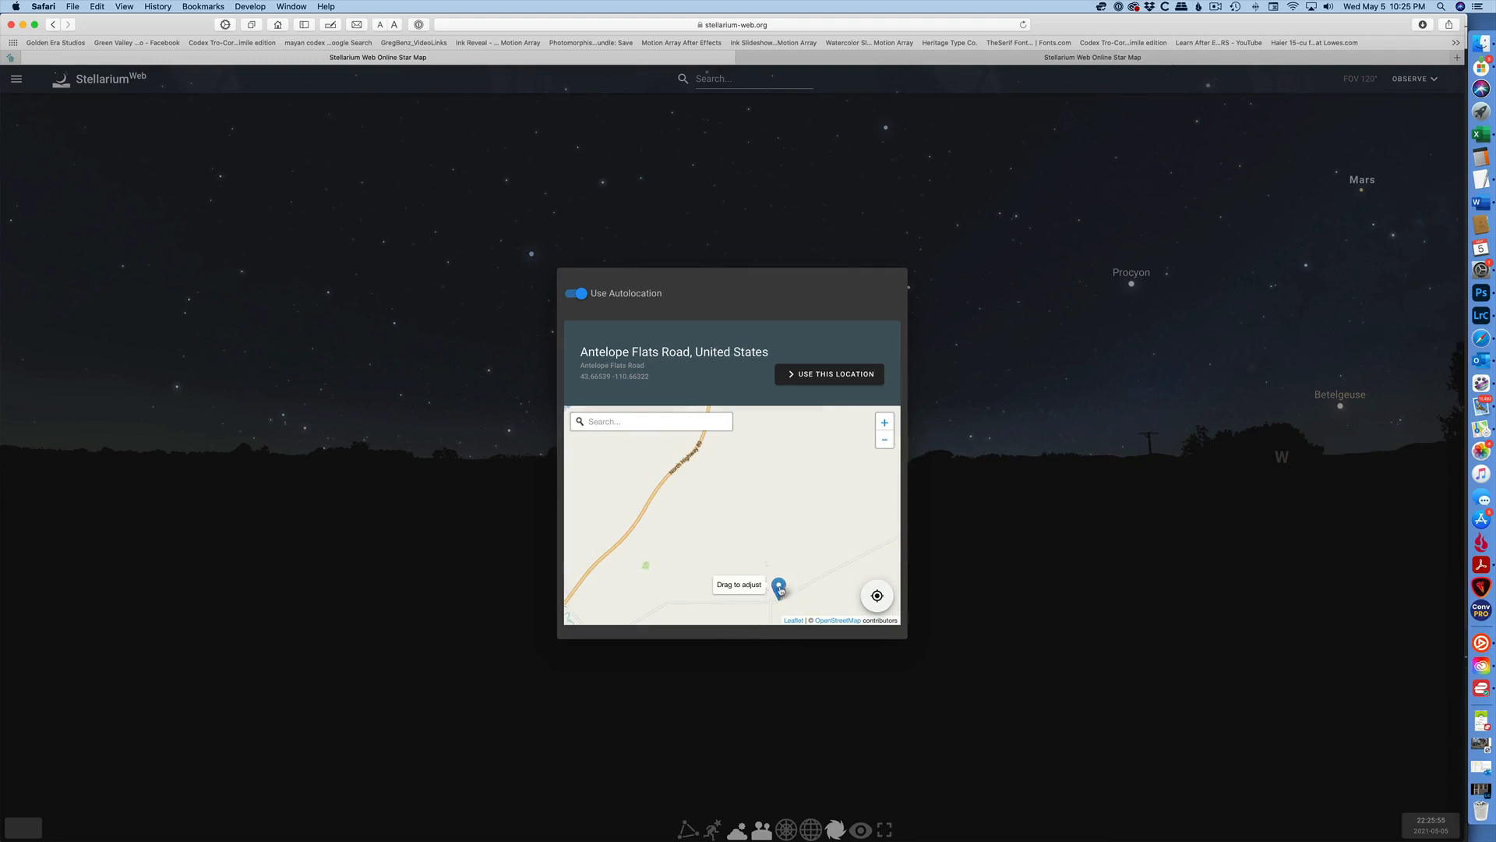
pyautogui.moveTo(777, 591); pyautogui.dragTo(762, 575)
pyautogui.scroll(2, 774, 604)
pyautogui.scroll(2, 774, 604)
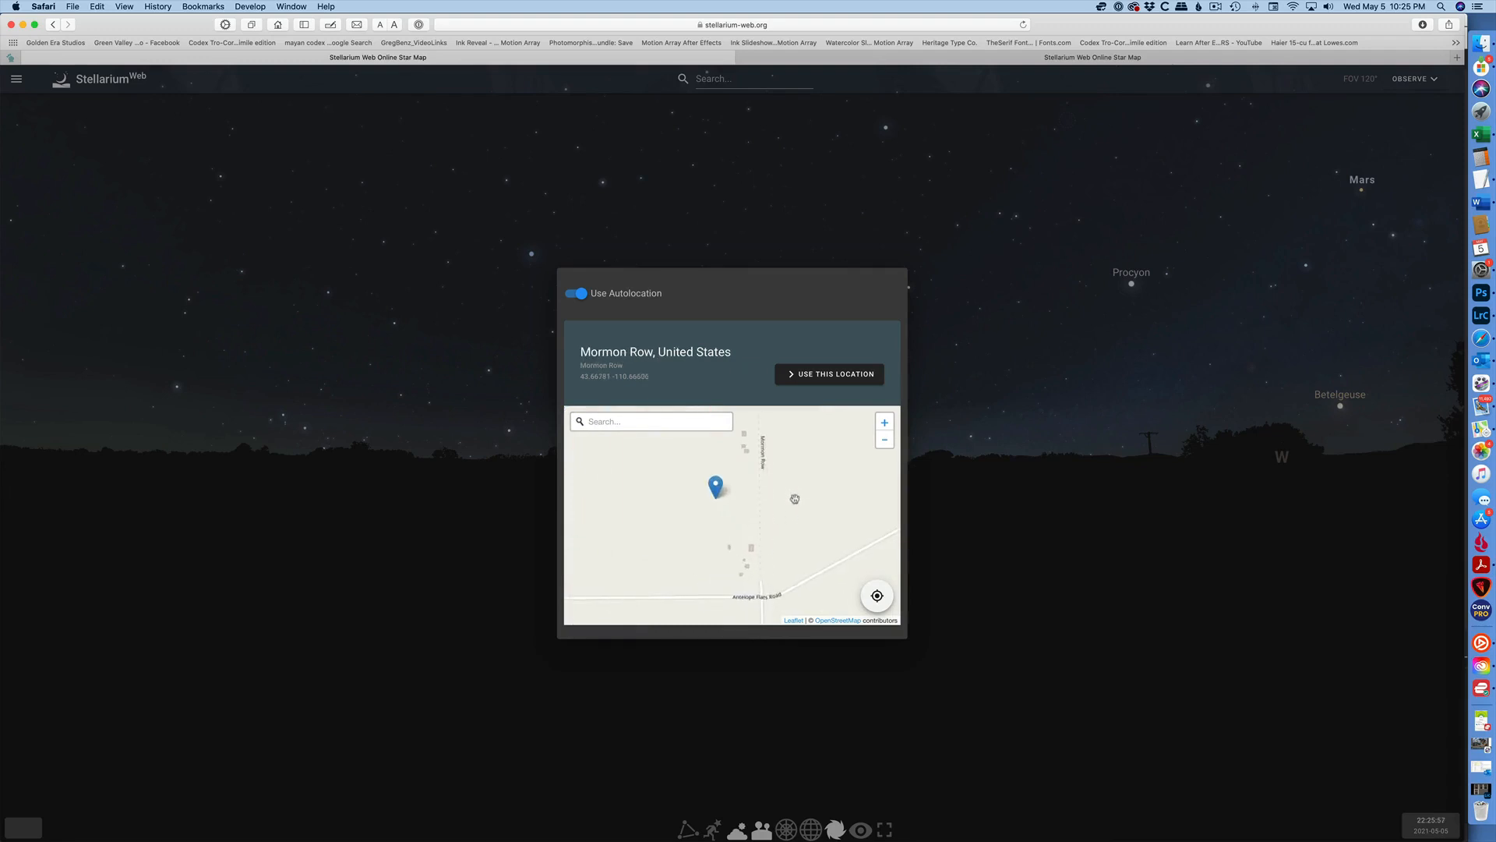
pyautogui.moveTo(794, 499); pyautogui.dragTo(885, 545)
pyautogui.scroll(2, 848, 597)
pyautogui.moveTo(632, 542); pyautogui.dragTo(703, 530)
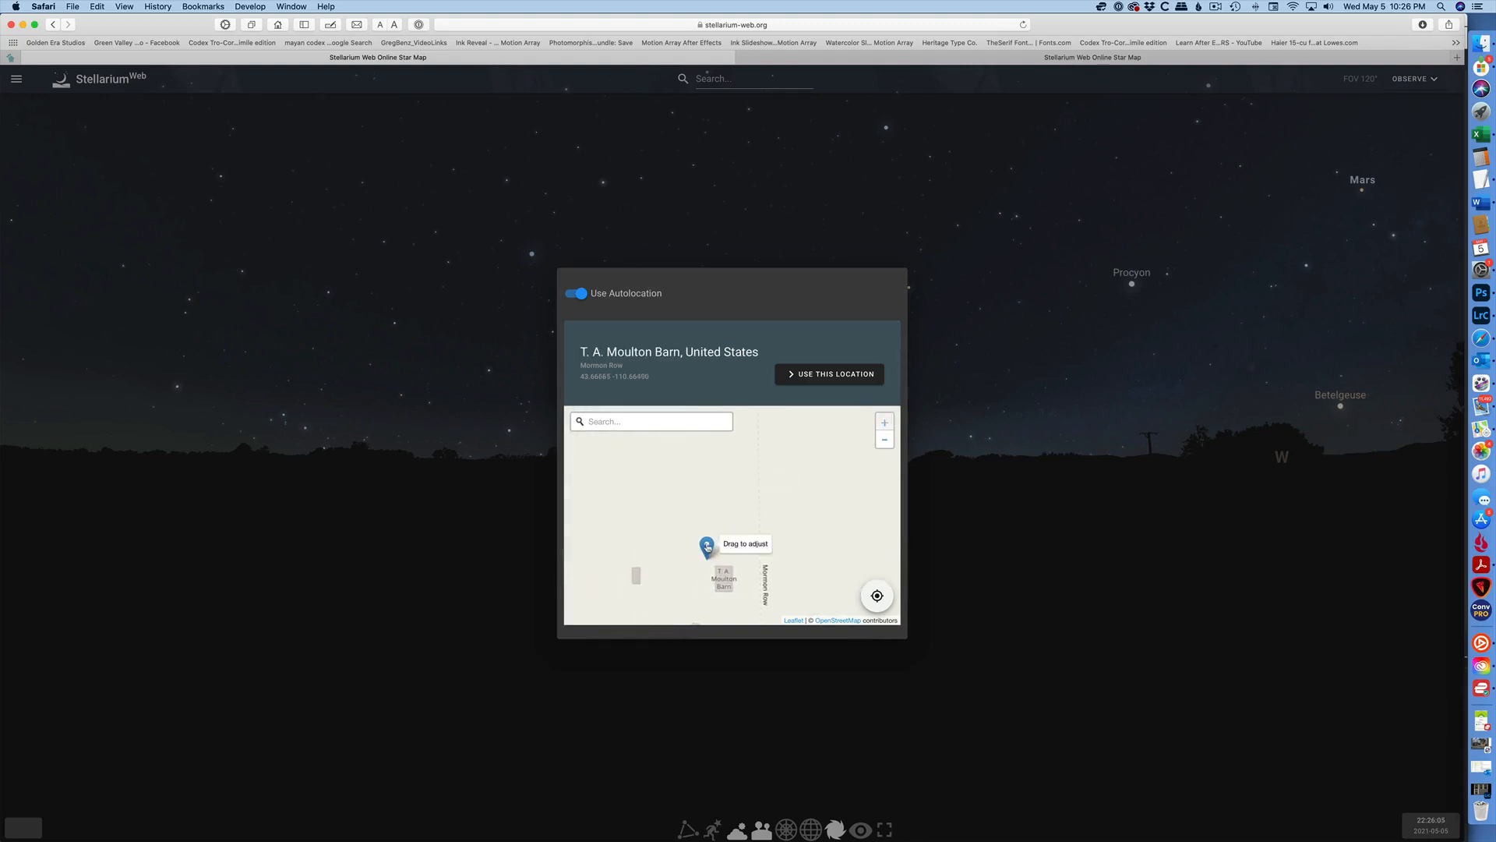
pyautogui.click(840, 375)
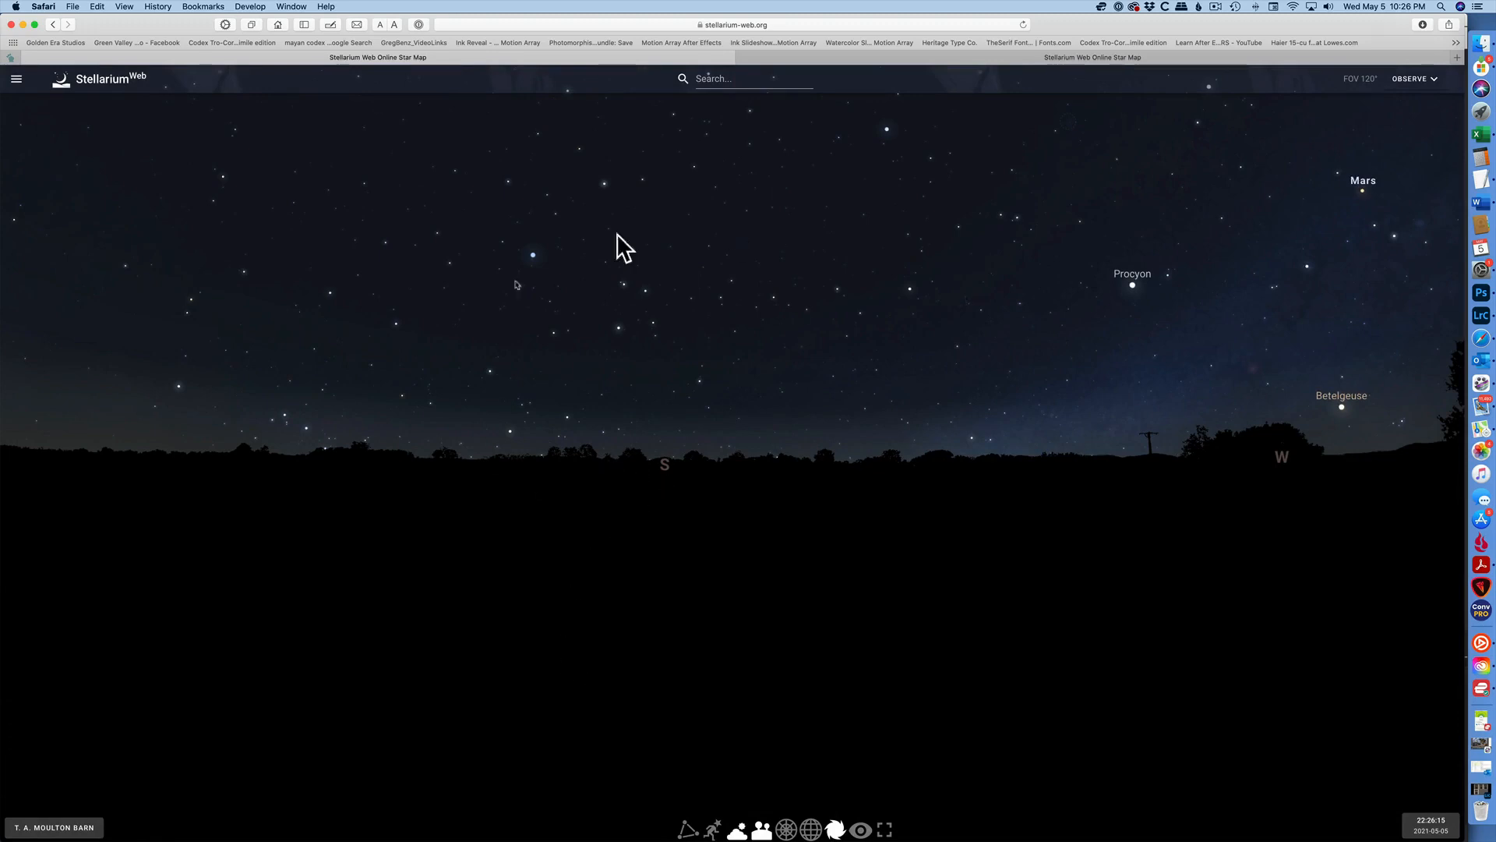
# Set the sky time to just after midnight on 2021-05-06.
pyautogui.moveTo(705, 544); pyautogui.dragTo(681, 584)
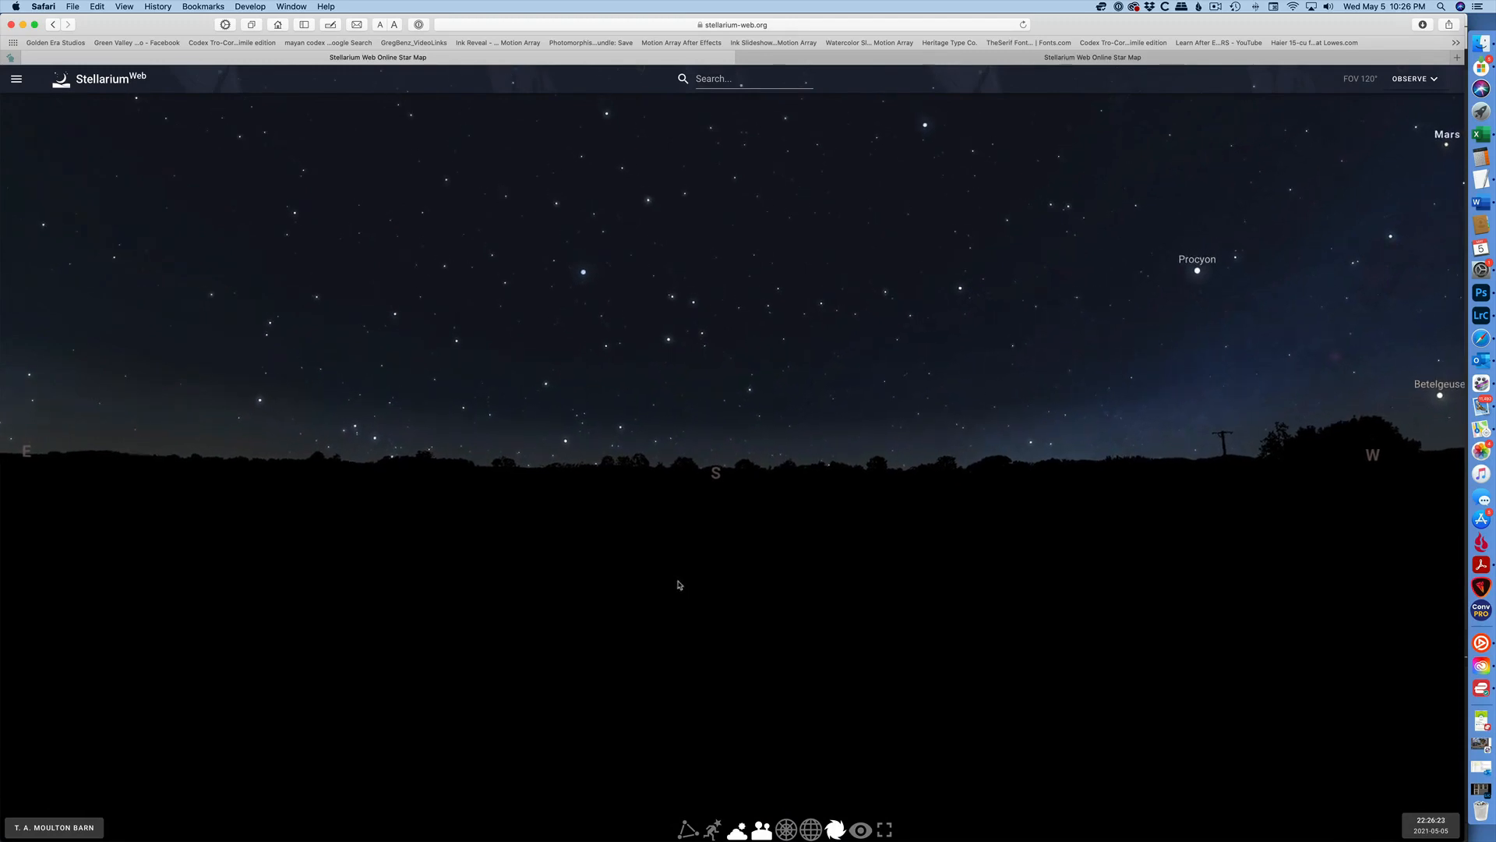
pyautogui.click(1421, 827)
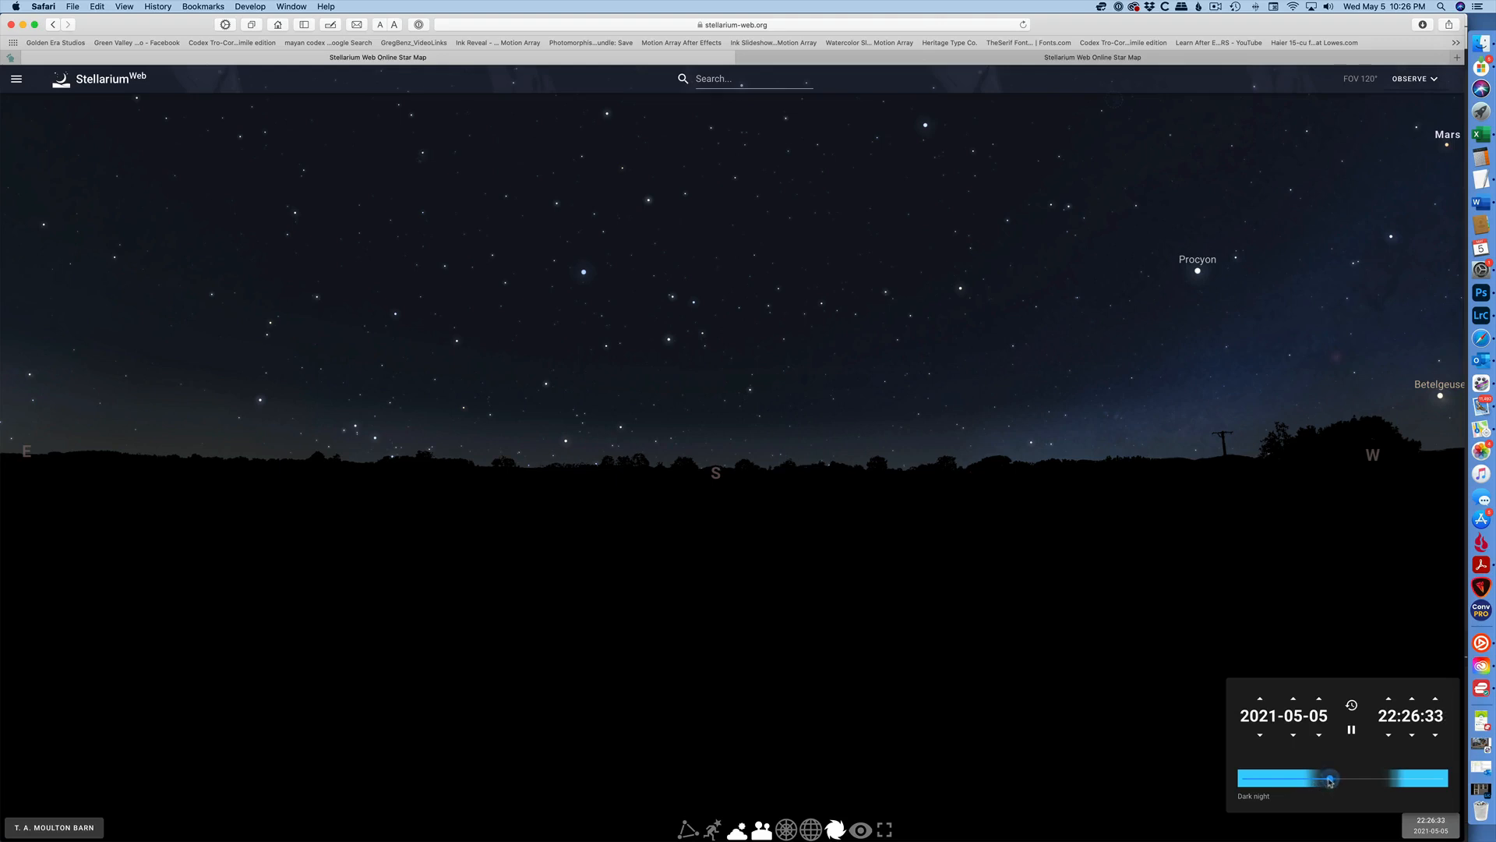
pyautogui.click(1331, 780)
pyautogui.moveTo(1331, 780); pyautogui.dragTo(1345, 783)
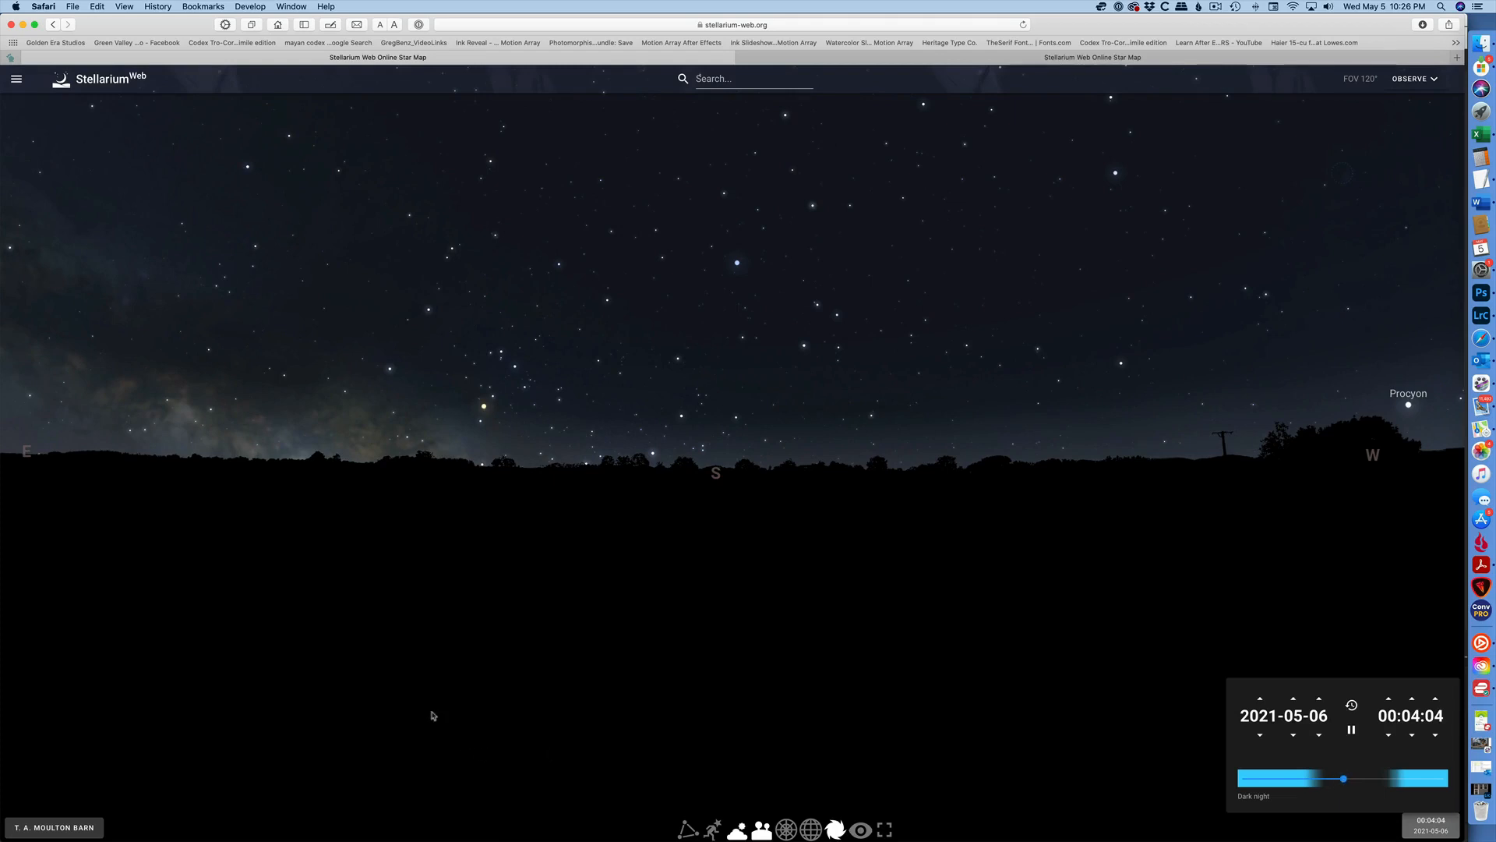
# Advance the time to about 04:52 on 2021-05-06 to show the Milky Way above the southern horizon.
pyautogui.moveTo(431, 711); pyautogui.dragTo(815, 561)
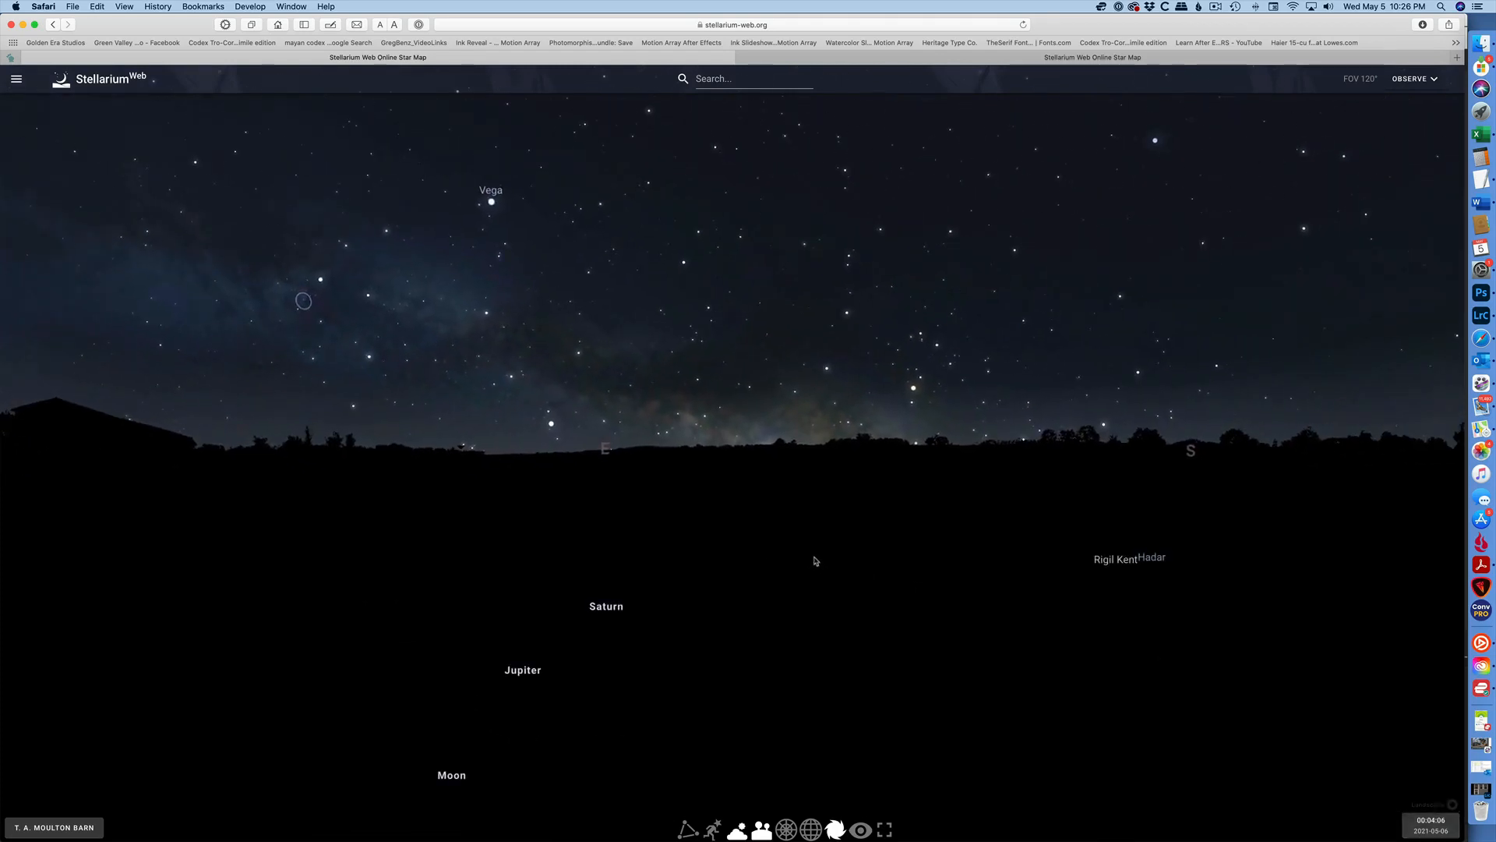
pyautogui.moveTo(979, 571); pyautogui.dragTo(581, 595)
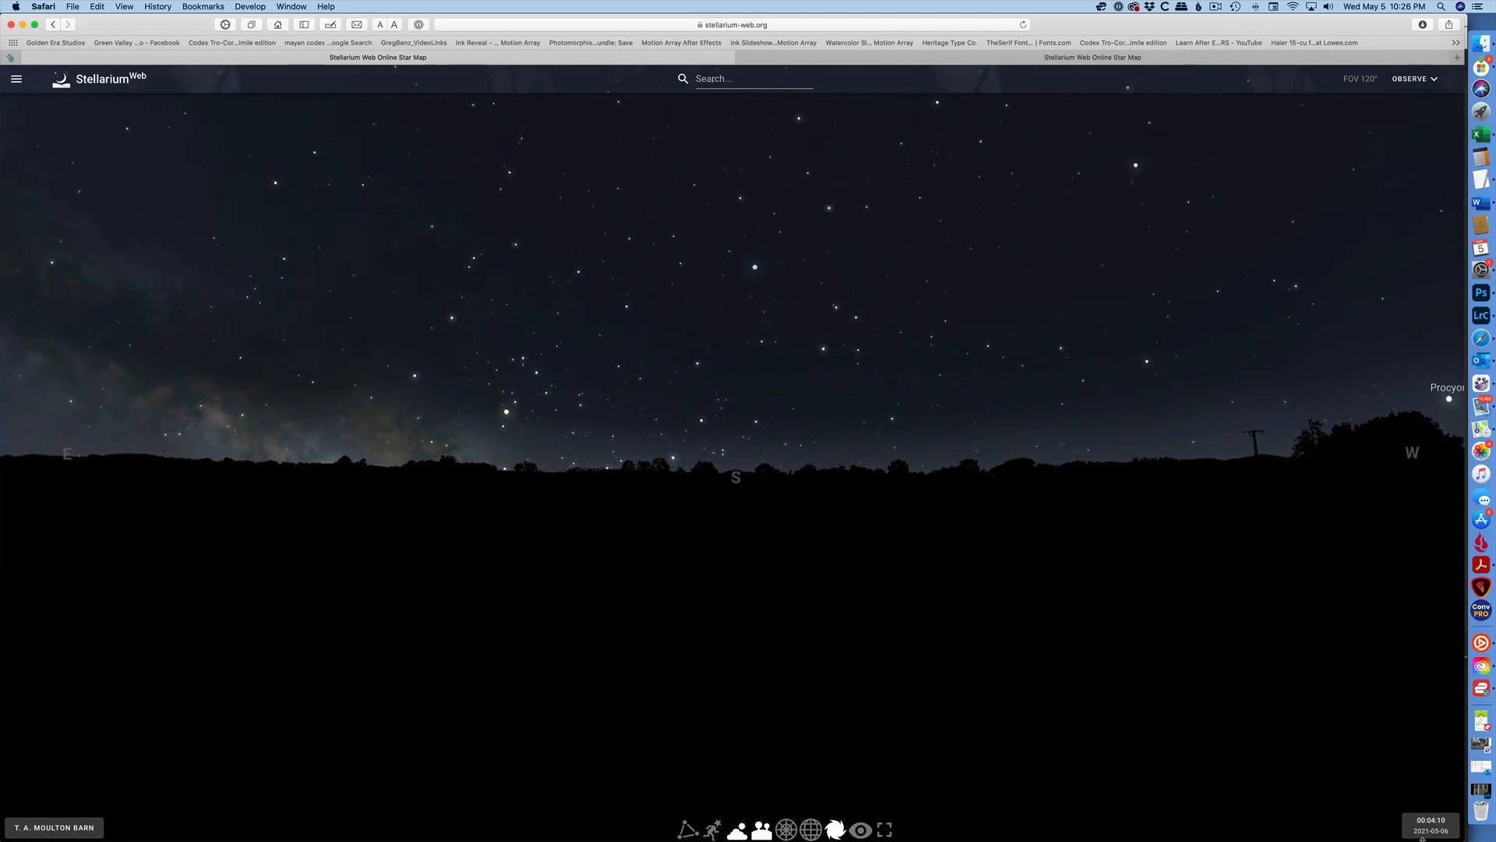
pyautogui.click(1426, 824)
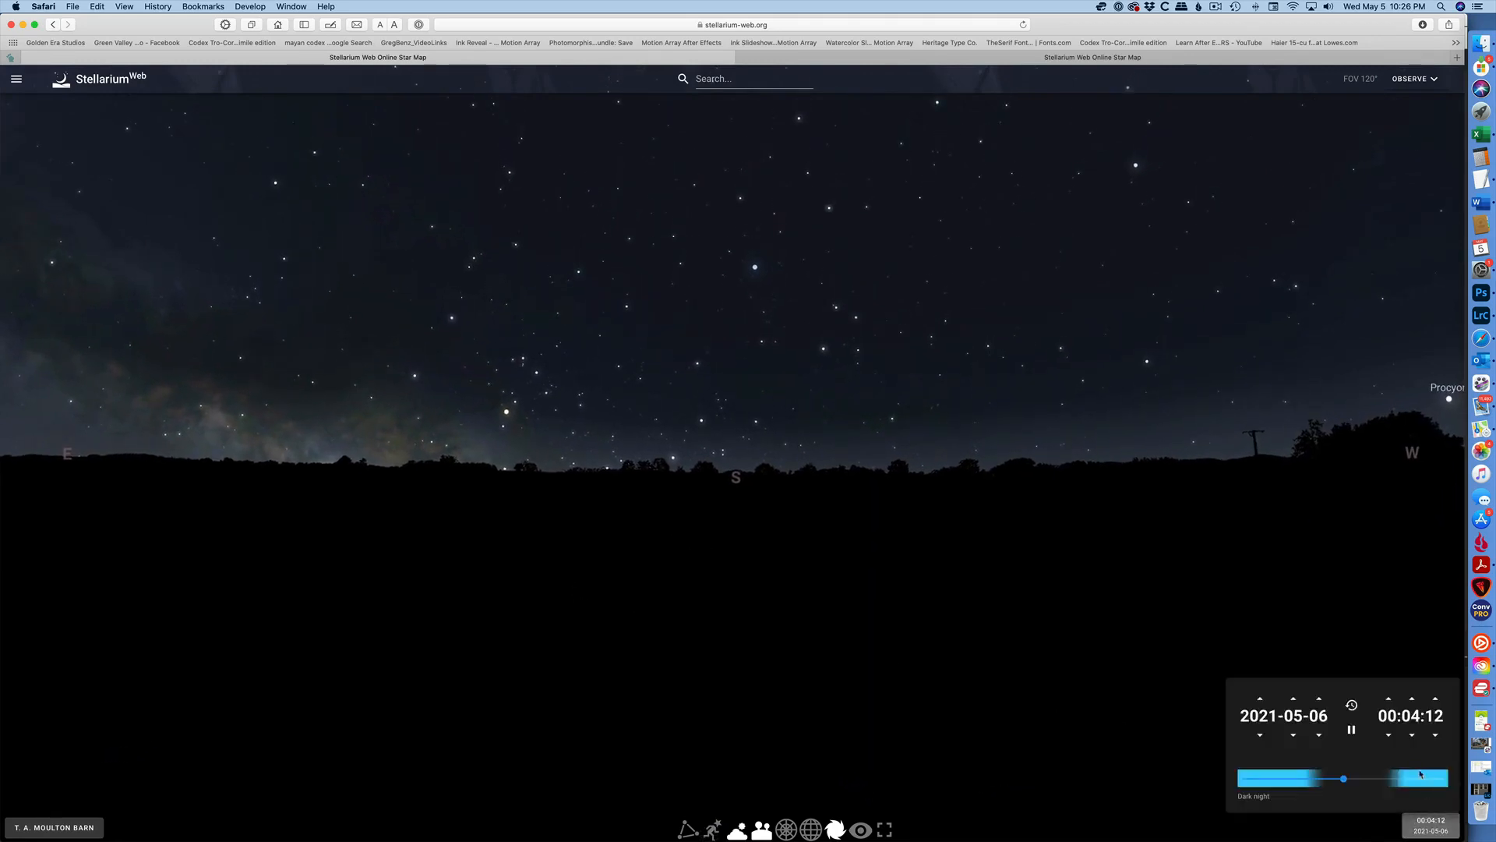
pyautogui.moveTo(1345, 781); pyautogui.dragTo(1381, 788)
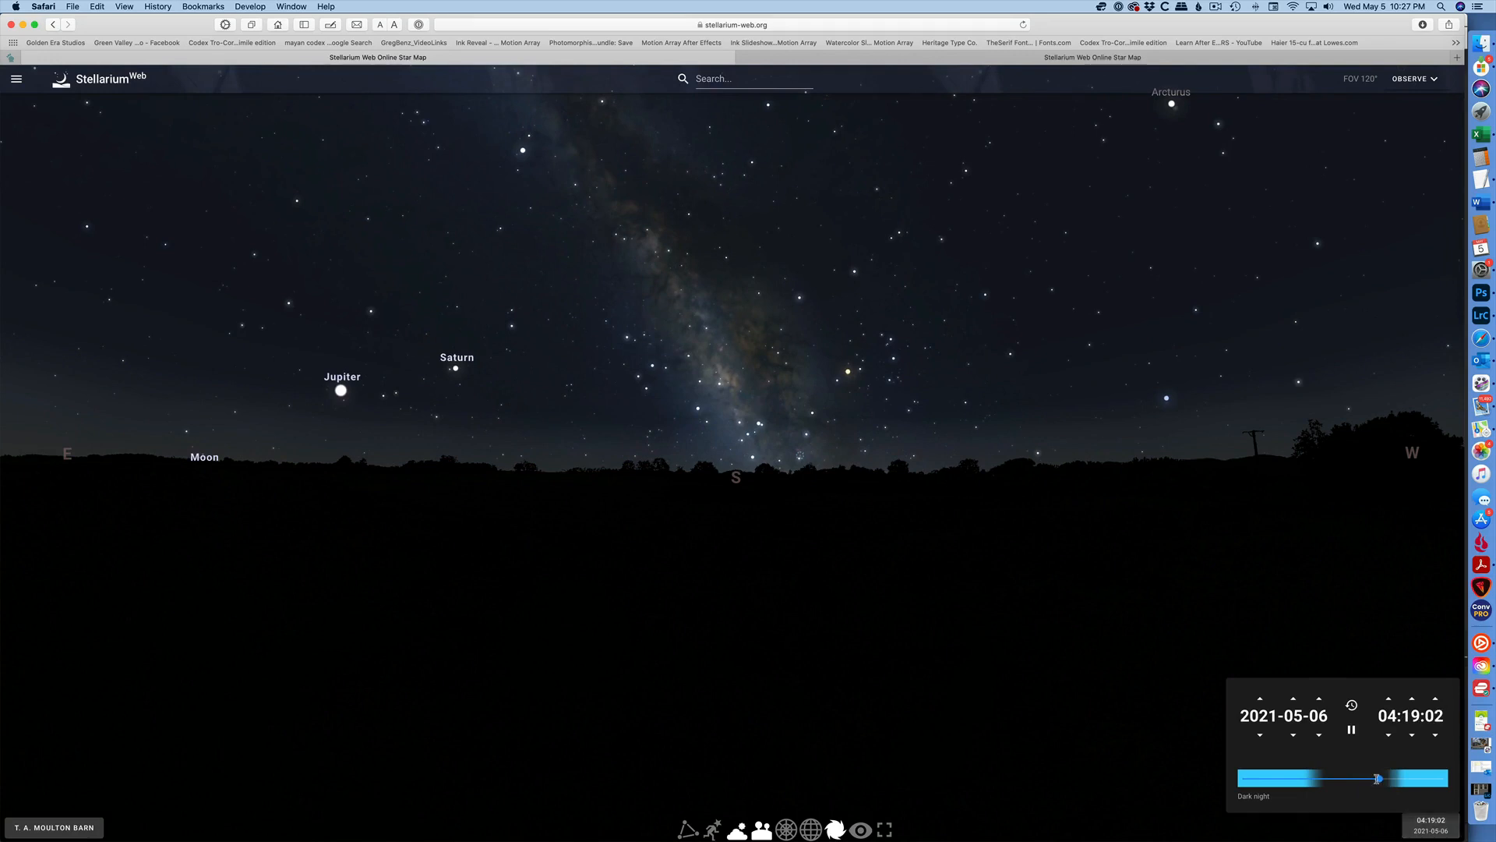
pyautogui.moveTo(1381, 779); pyautogui.dragTo(1387, 784)
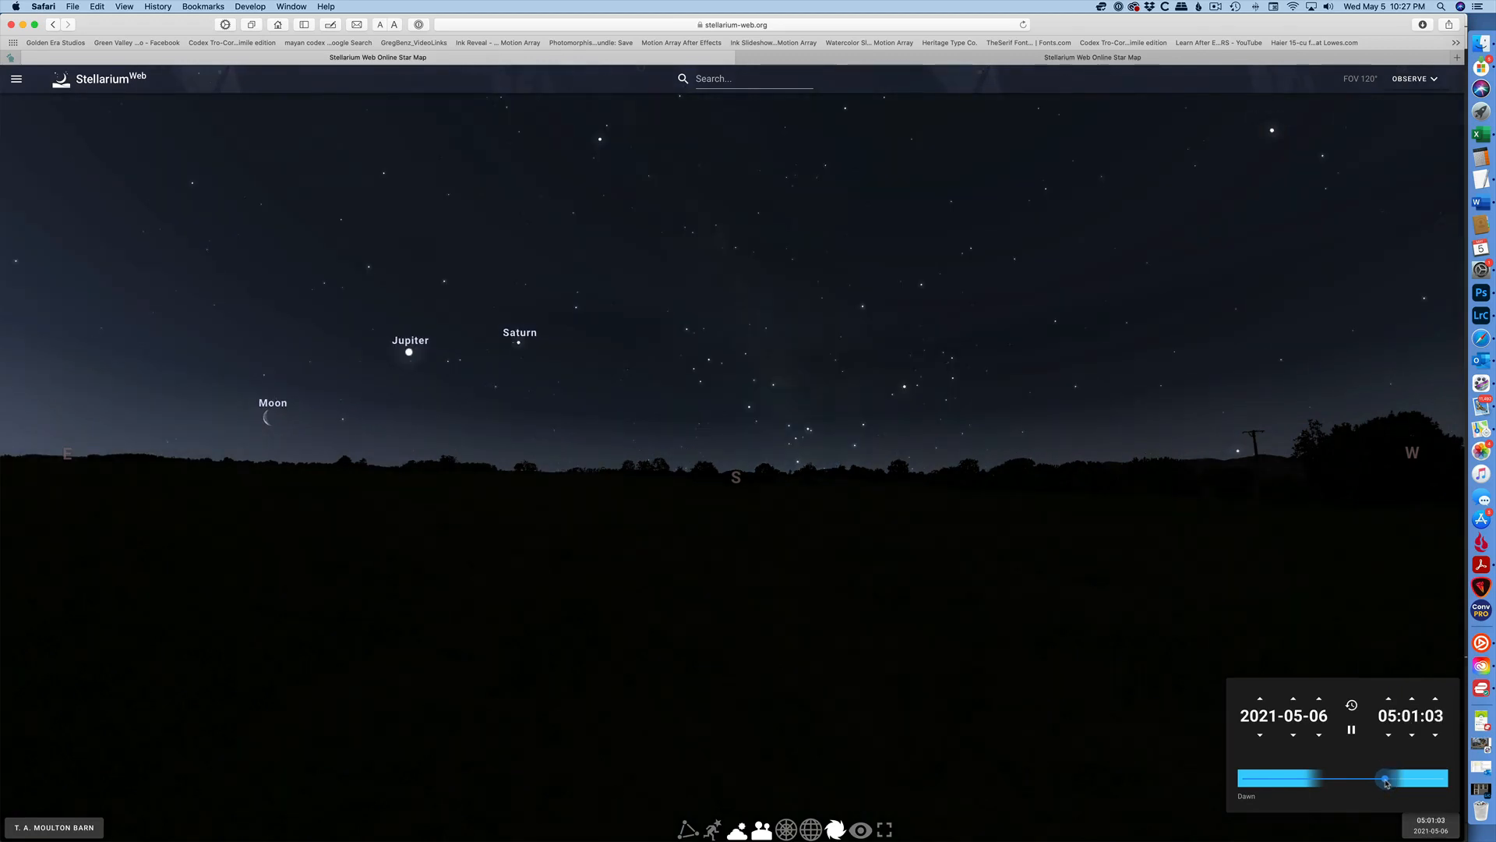
pyautogui.moveTo(1387, 783)
pyautogui.mouseDown()
pyautogui.moveTo(1413, 786)
pyautogui.moveTo(1352, 781)
pyautogui.moveTo(1385, 788)
pyautogui.mouseUp()
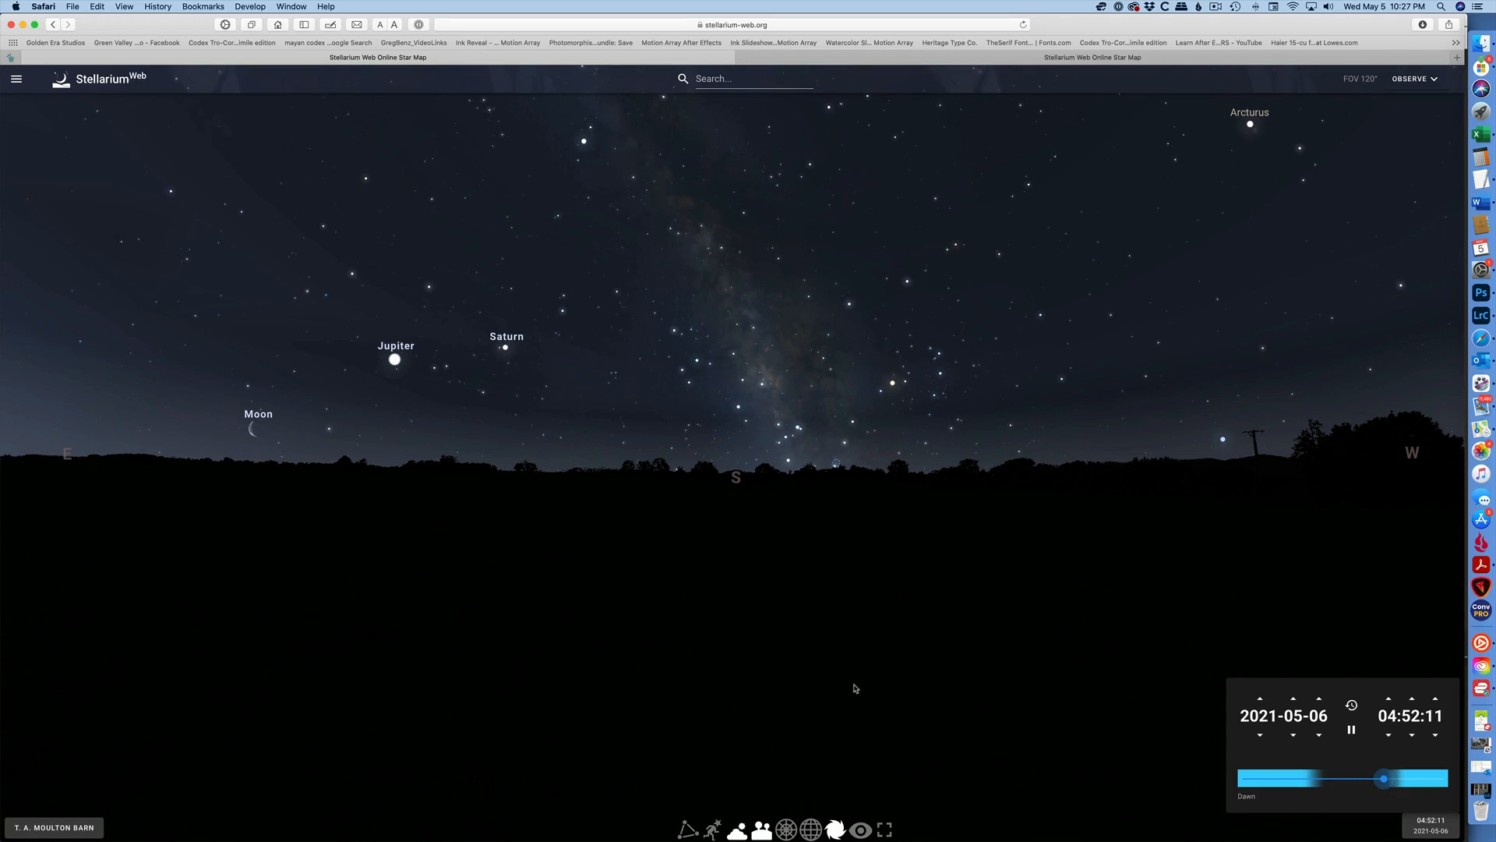
# Center the Milky Way in view and advance the time to about 05:26 for the dawn sky.
pyautogui.moveTo(555, 588); pyautogui.dragTo(888, 604)
pyautogui.moveTo(680, 581); pyautogui.dragTo(708, 565)
pyautogui.moveTo(972, 621); pyautogui.dragTo(590, 602)
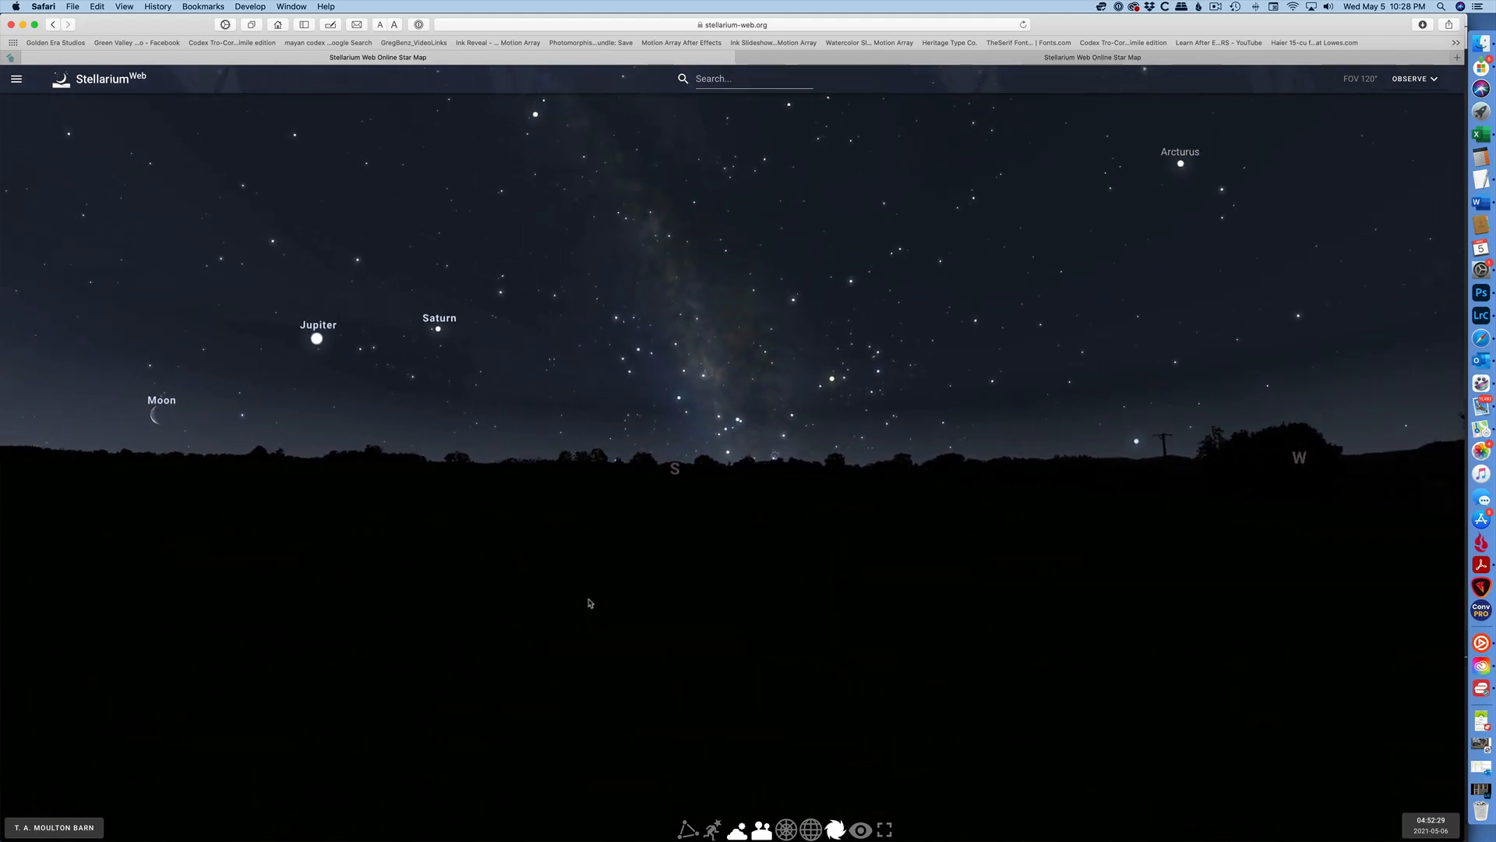
pyautogui.click(1431, 824)
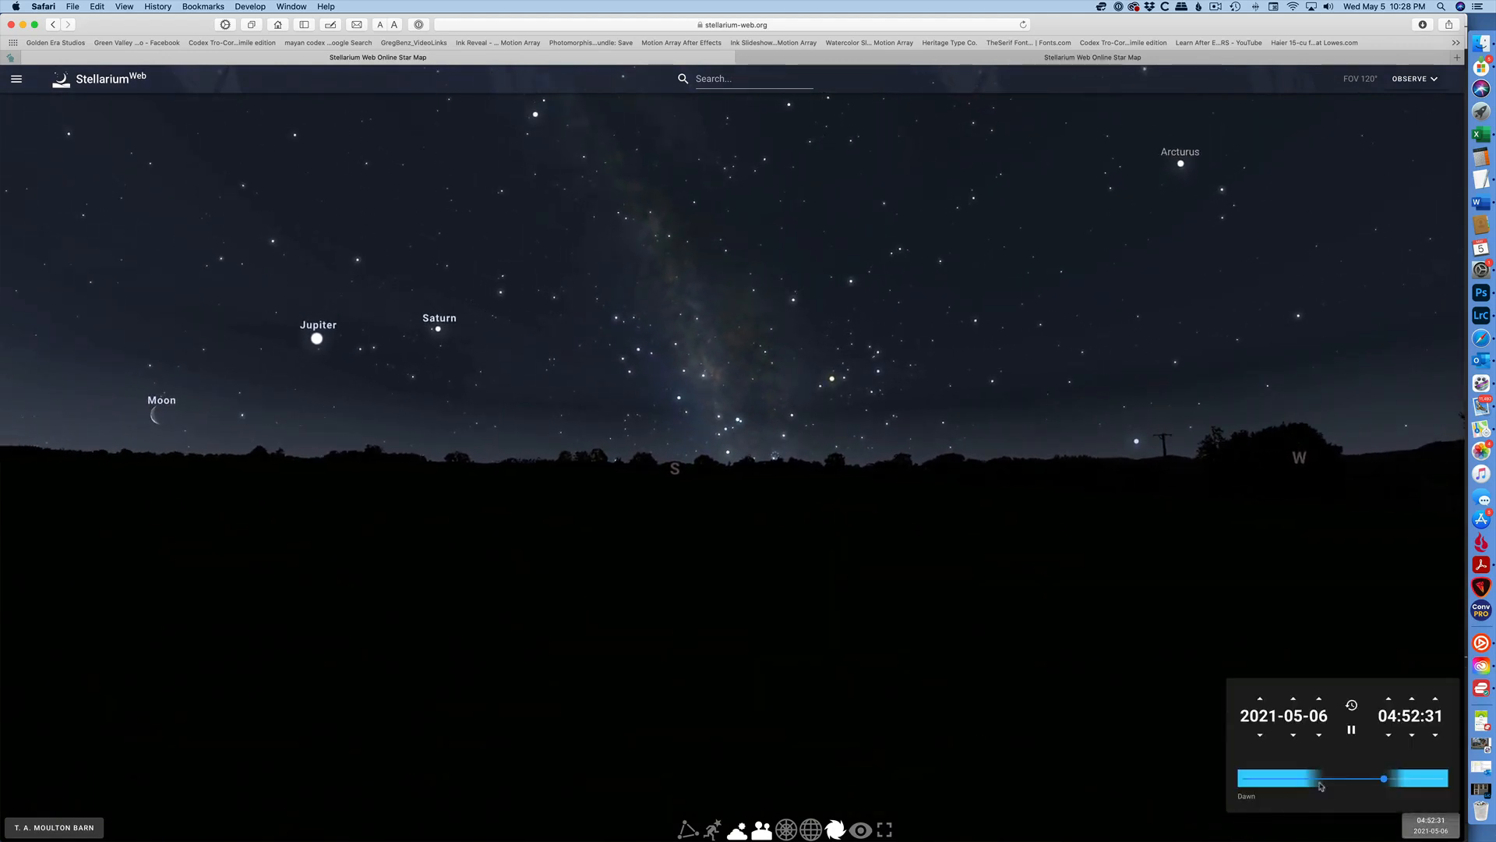
pyautogui.moveTo(1384, 781)
pyautogui.mouseDown()
pyautogui.moveTo(1351, 781)
pyautogui.moveTo(1391, 786)
pyautogui.mouseUp()
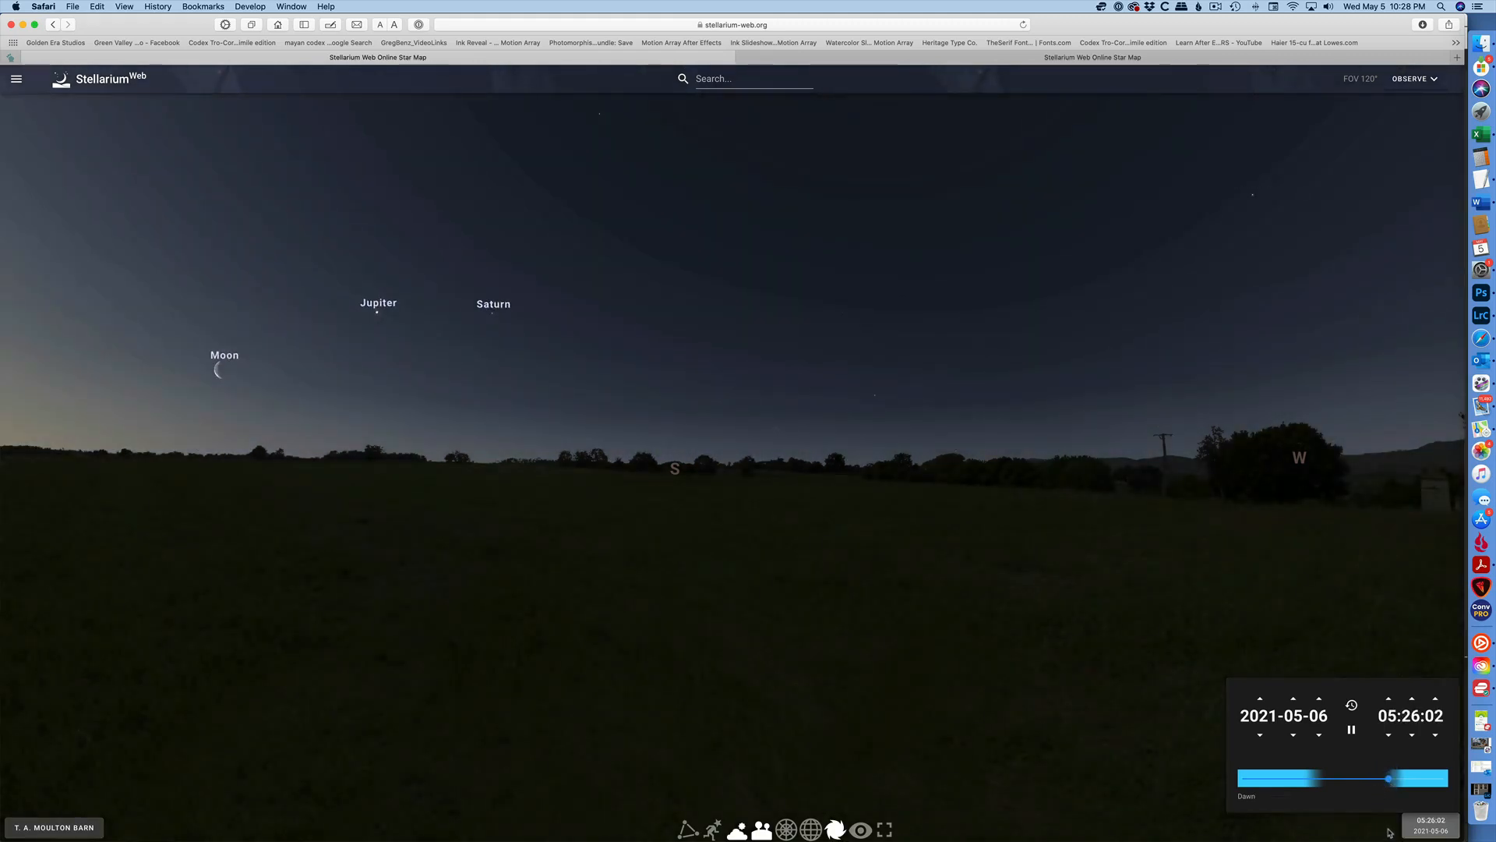